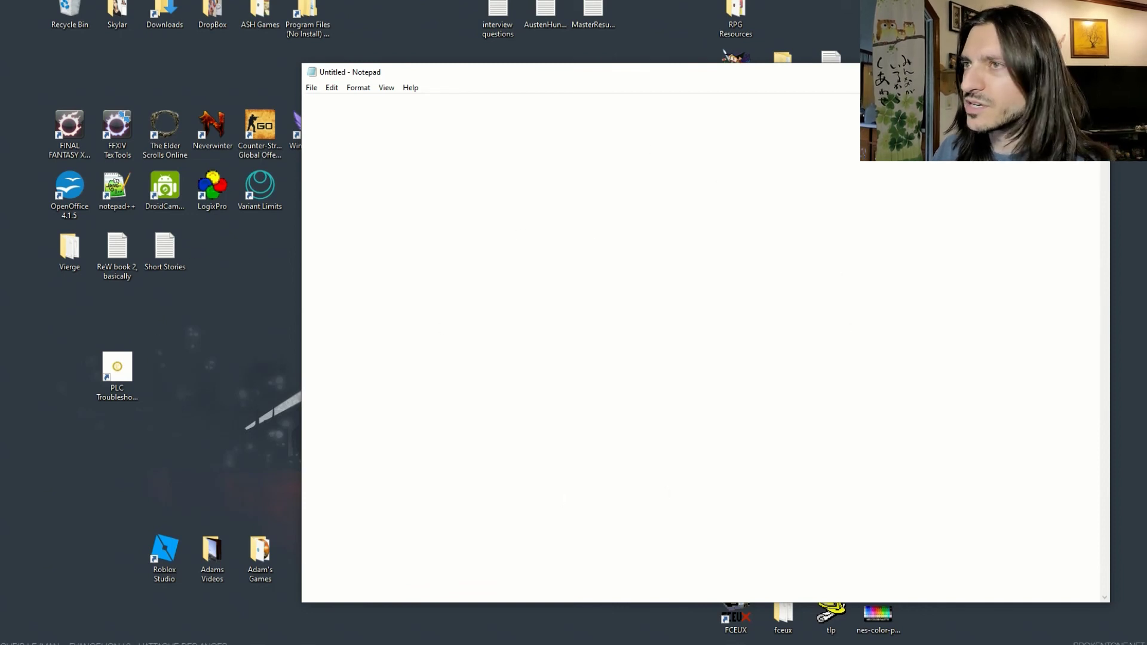
- Shrink and reposition the blank note window, and write the heading "SMILE GAME BUILDER SUMMER 2020 GAME JAM dev doc"
left_click_drag(302, 64, 448, 183)
left_click_drag(586, 192, 383, 114)
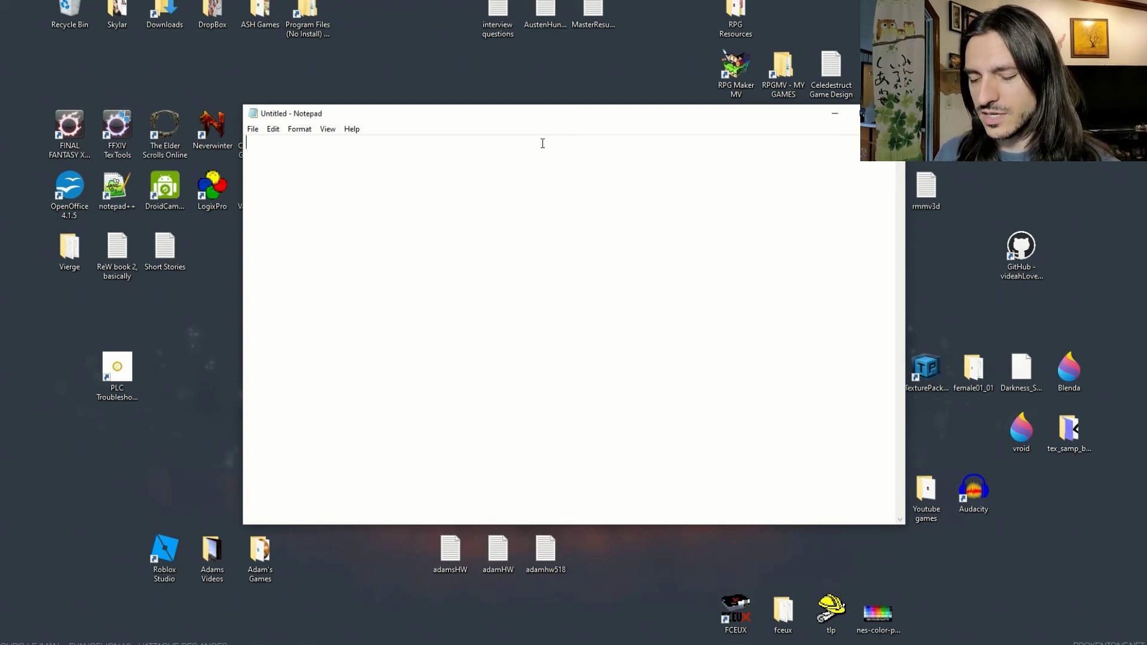
type("SMILE ")
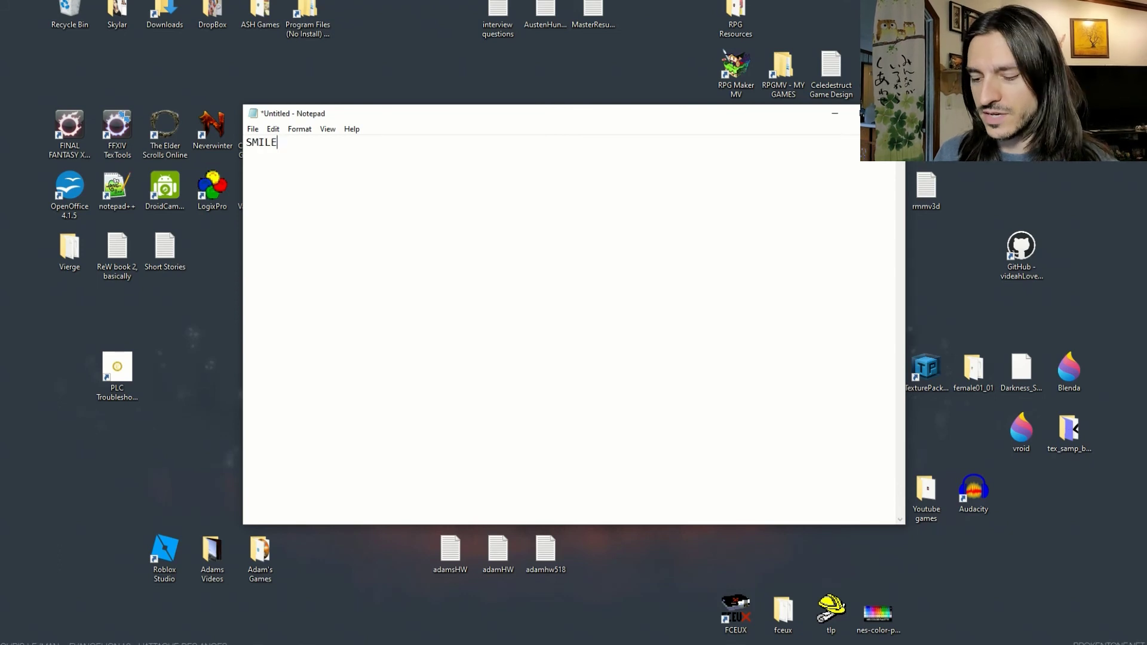
type("GAME BUILDER ")
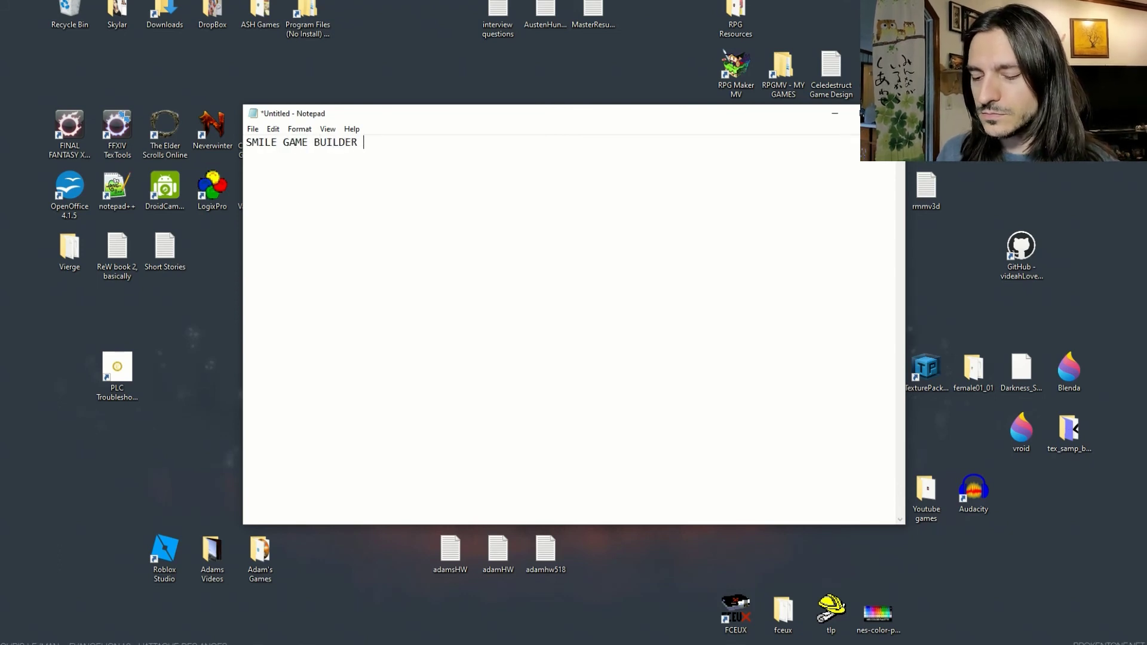
type("SUMMER 2020")
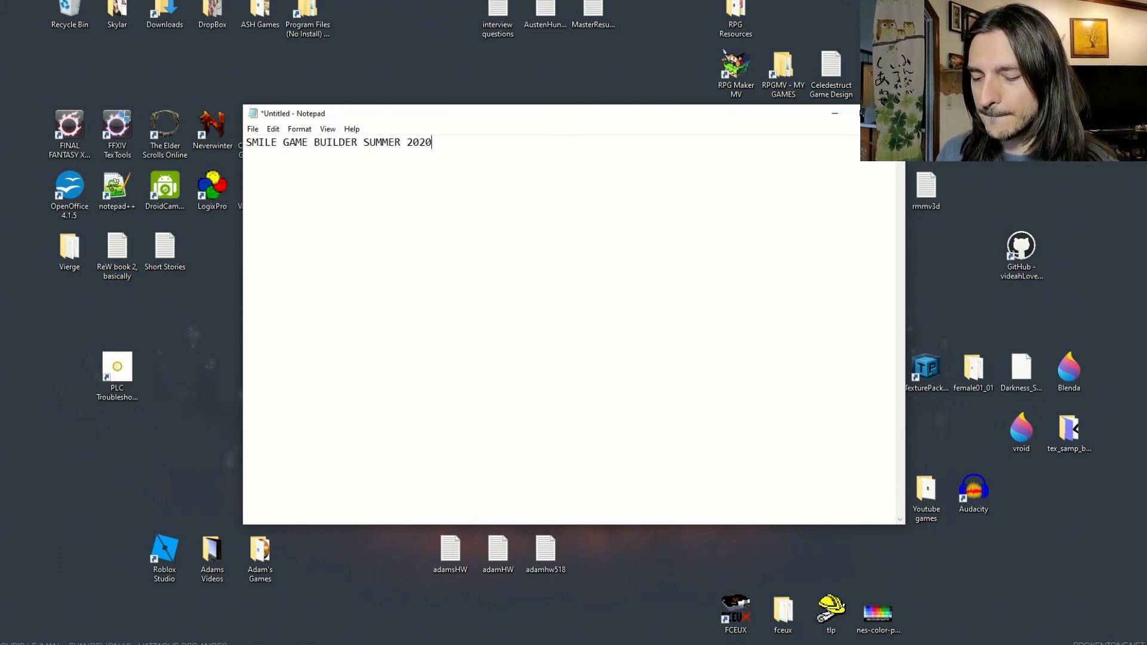
type(" GAME JAM")
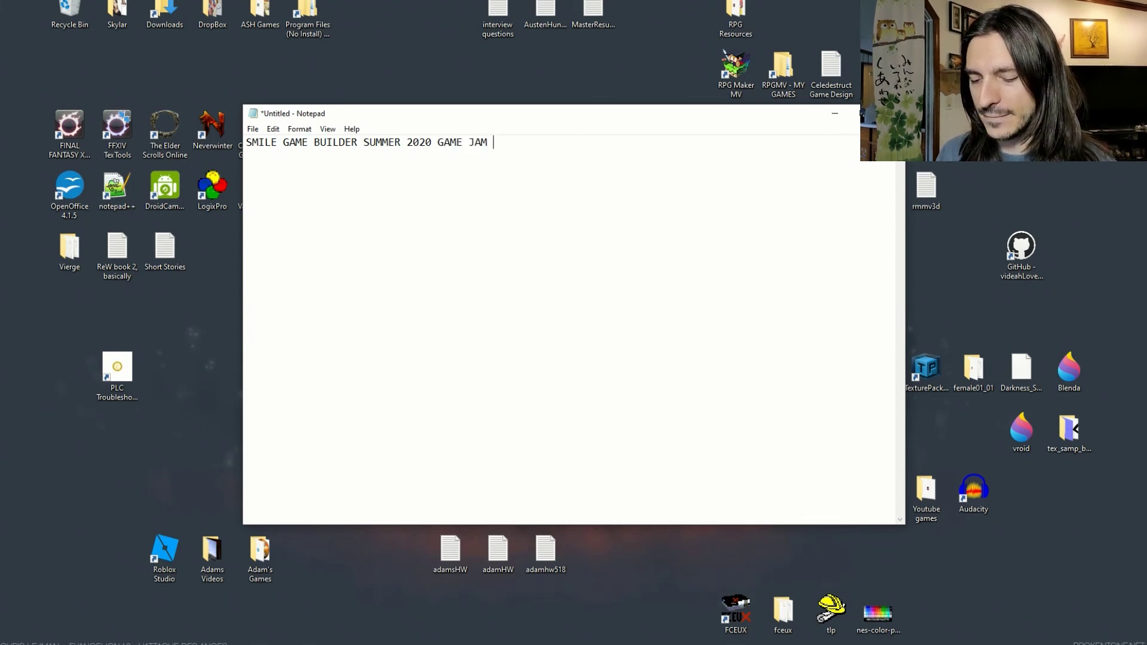
type(" dev doc   ")
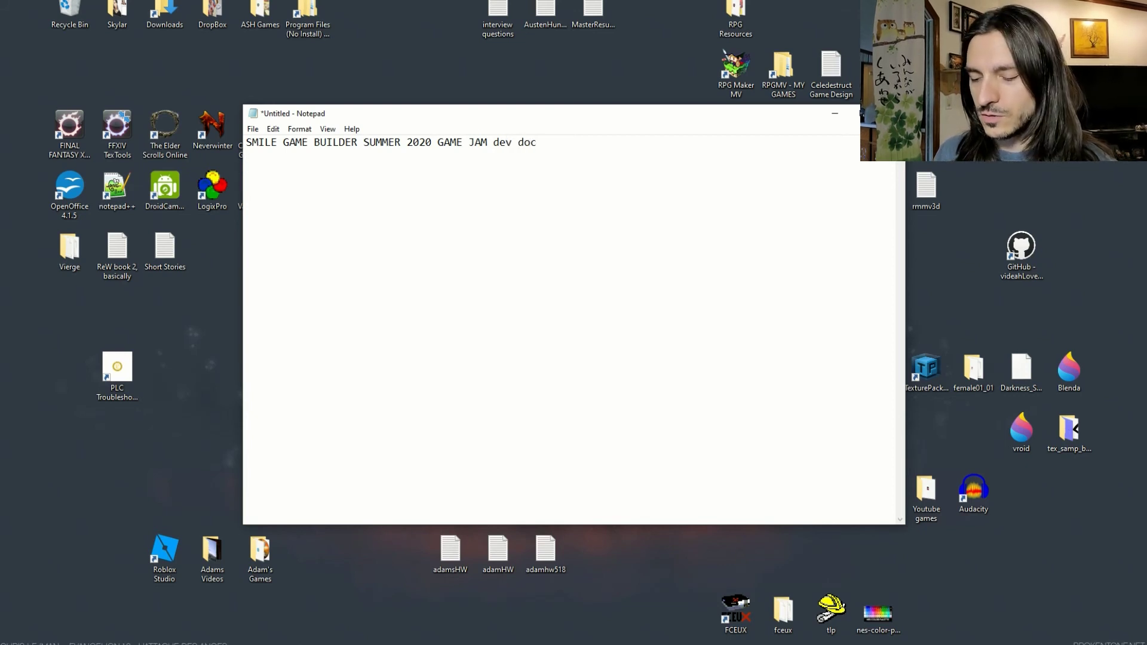
- Below the heading, add the empty labels "title:", "genre:" and "theme:" on separate lines, followed by blank lines
type("title:")
key("Return")
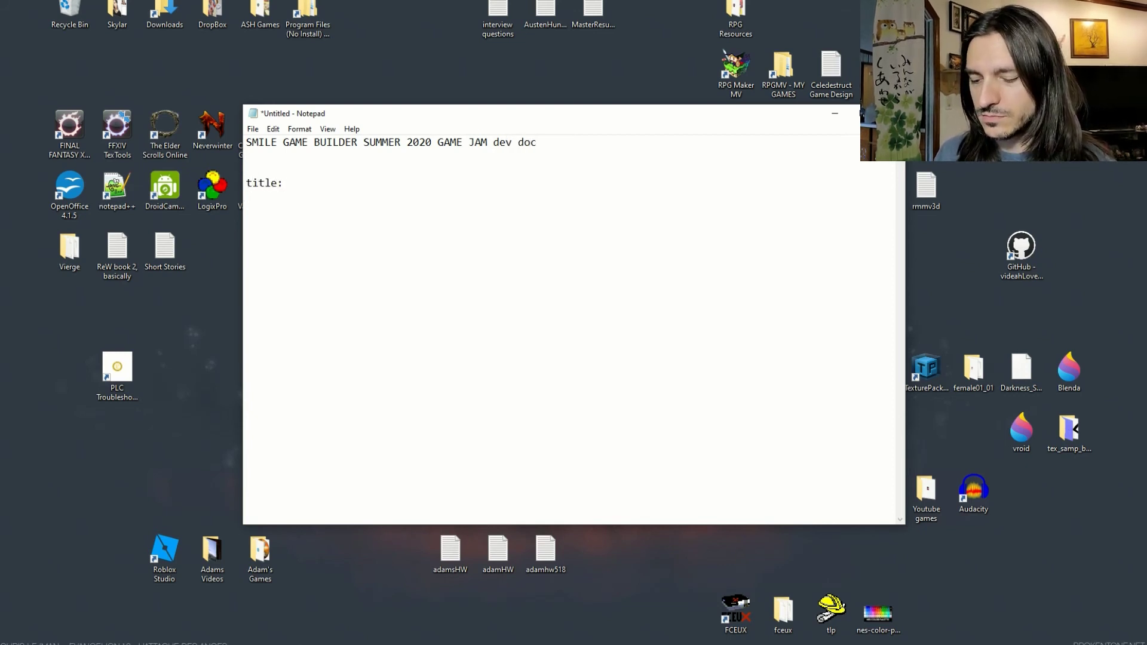
type("genre:")
key("Return")
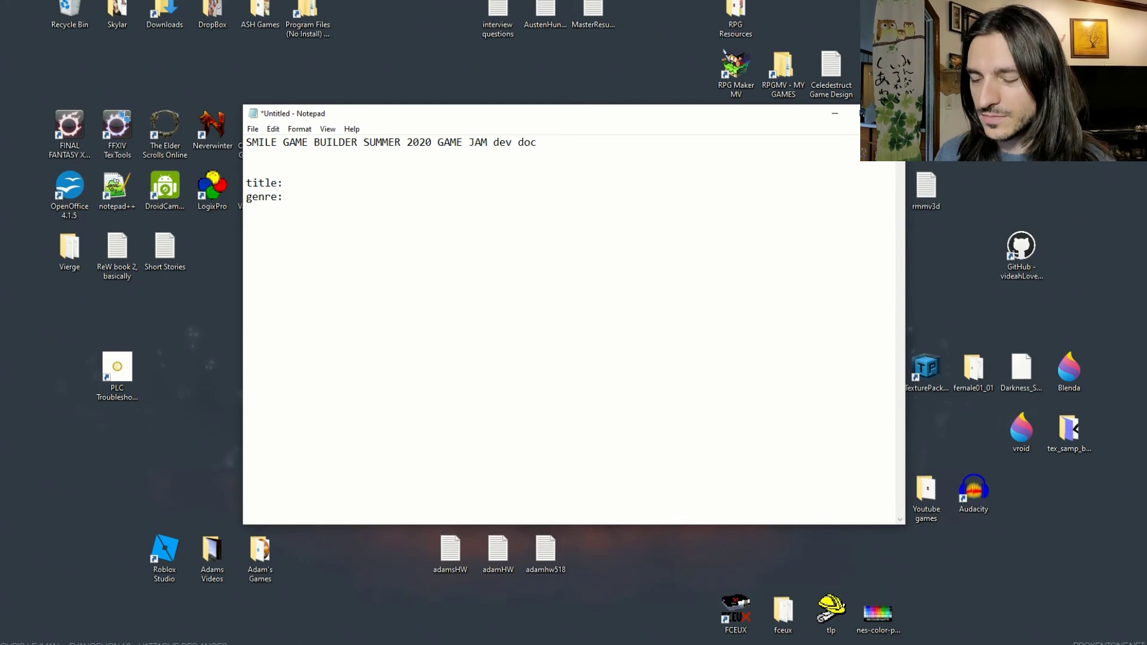
type("theme:")
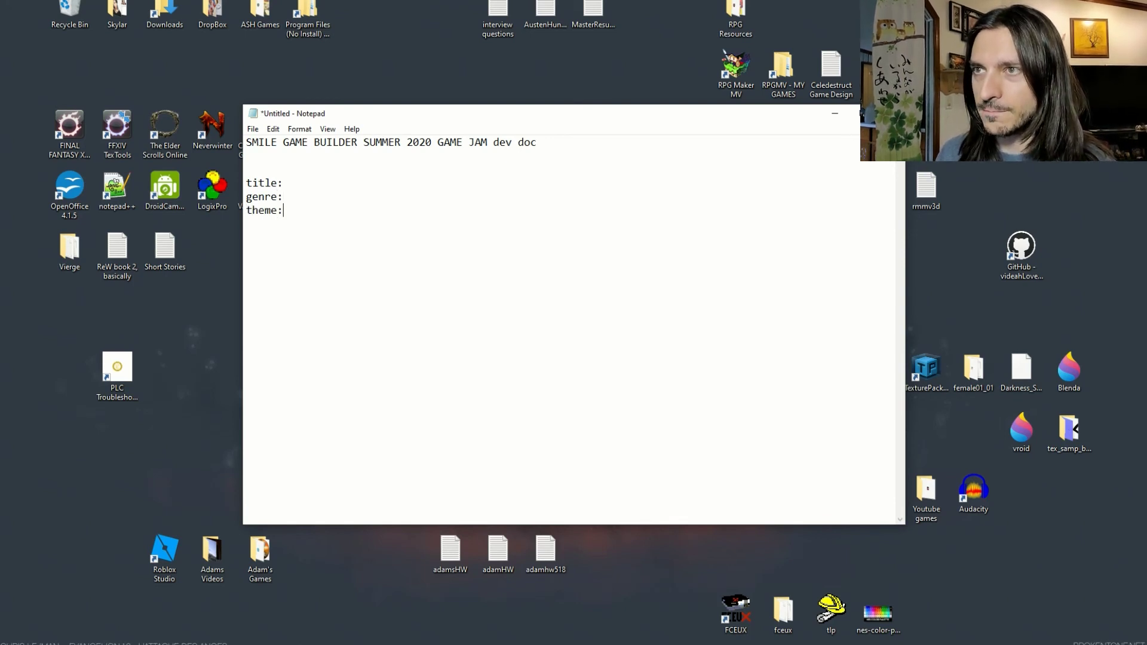
key("Return")
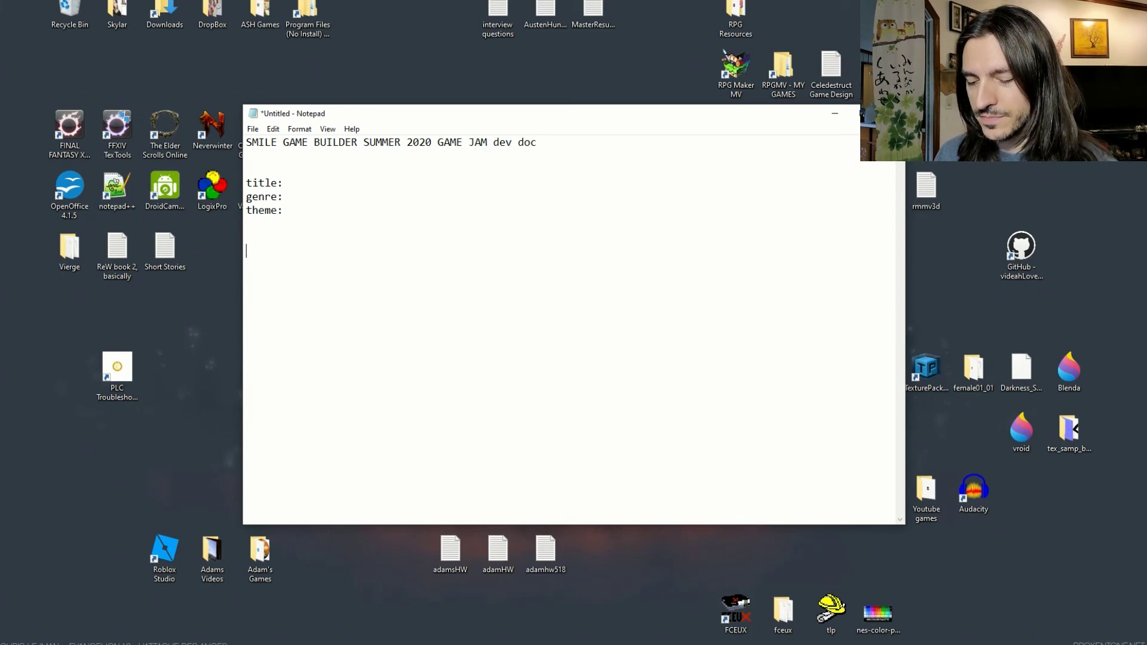
- Add a "characters:" section with the indented entries "alizarin", "titanium" and "cadmium", one per line
type("characters:")
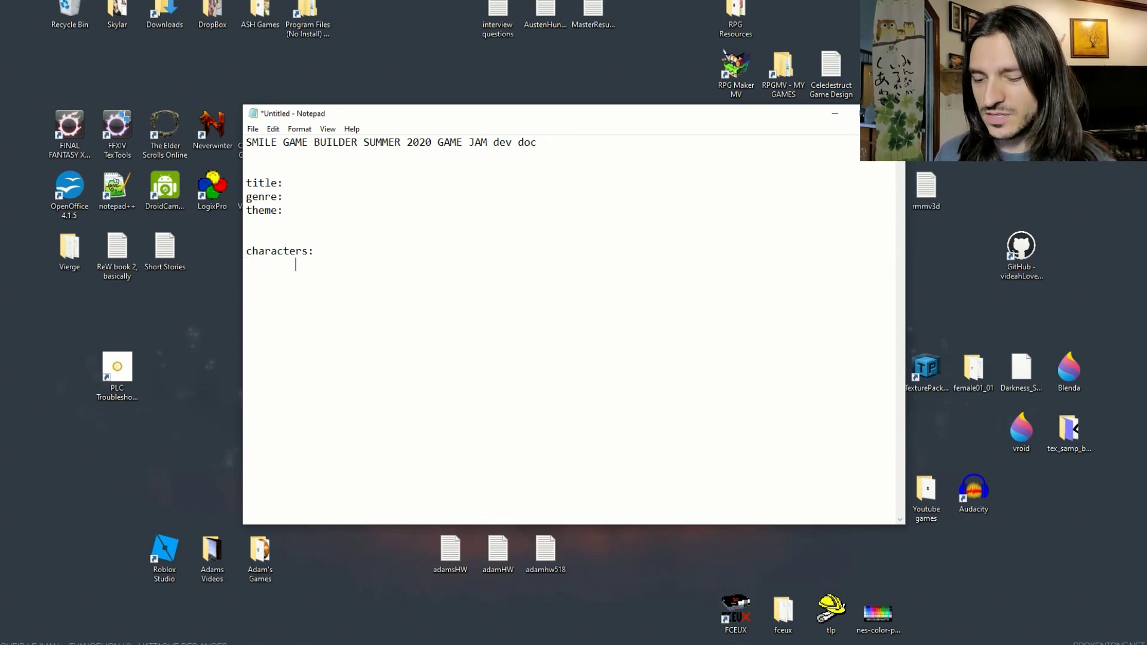
type("alizarin")
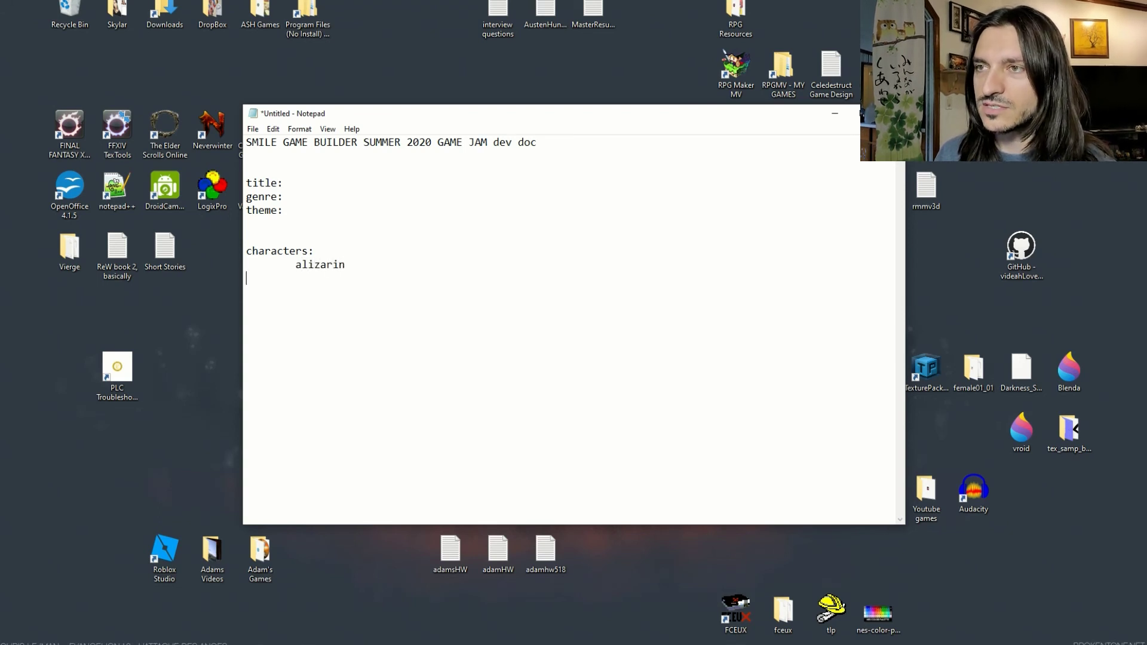
key("Tab")
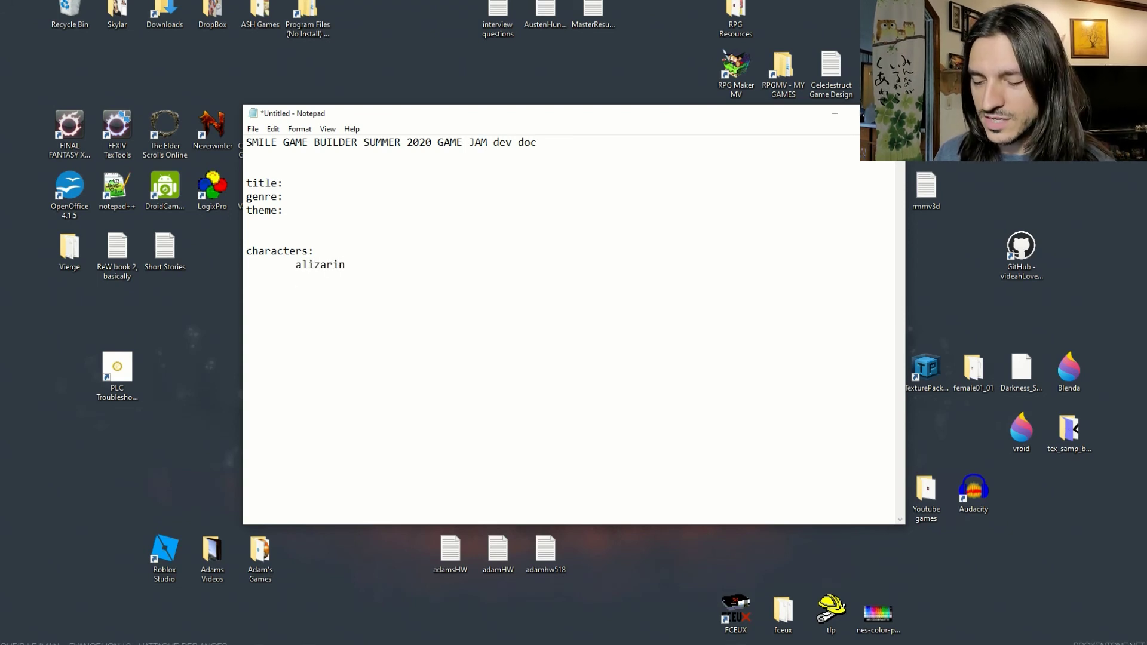
type("titanium")
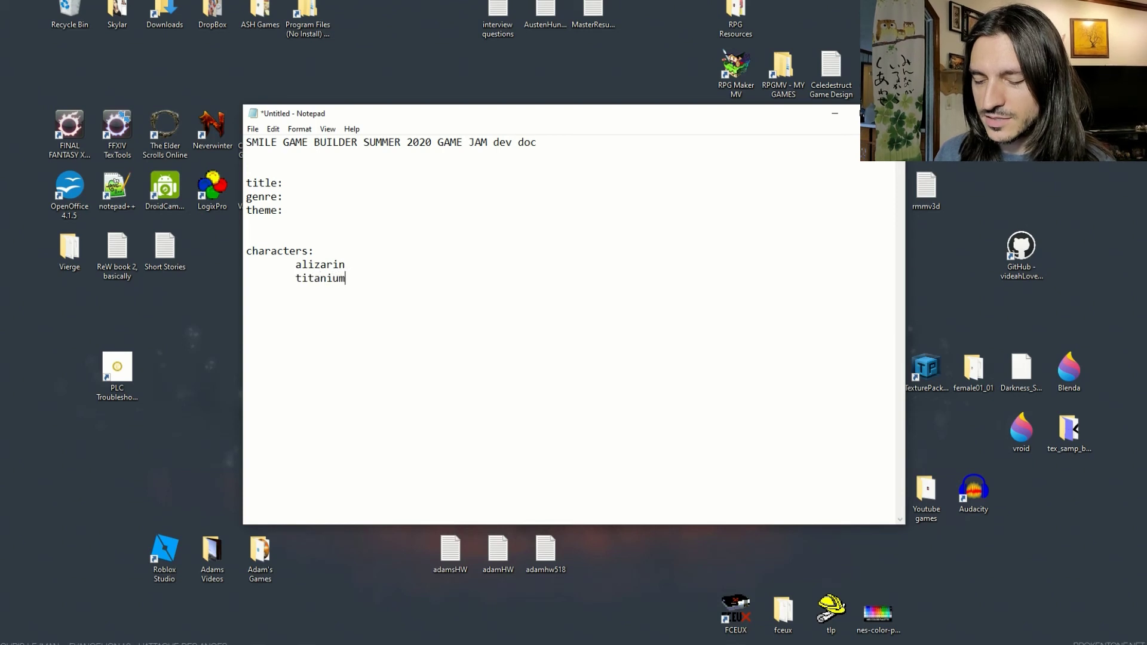
key("Return")
key("Tab")
type("ca")
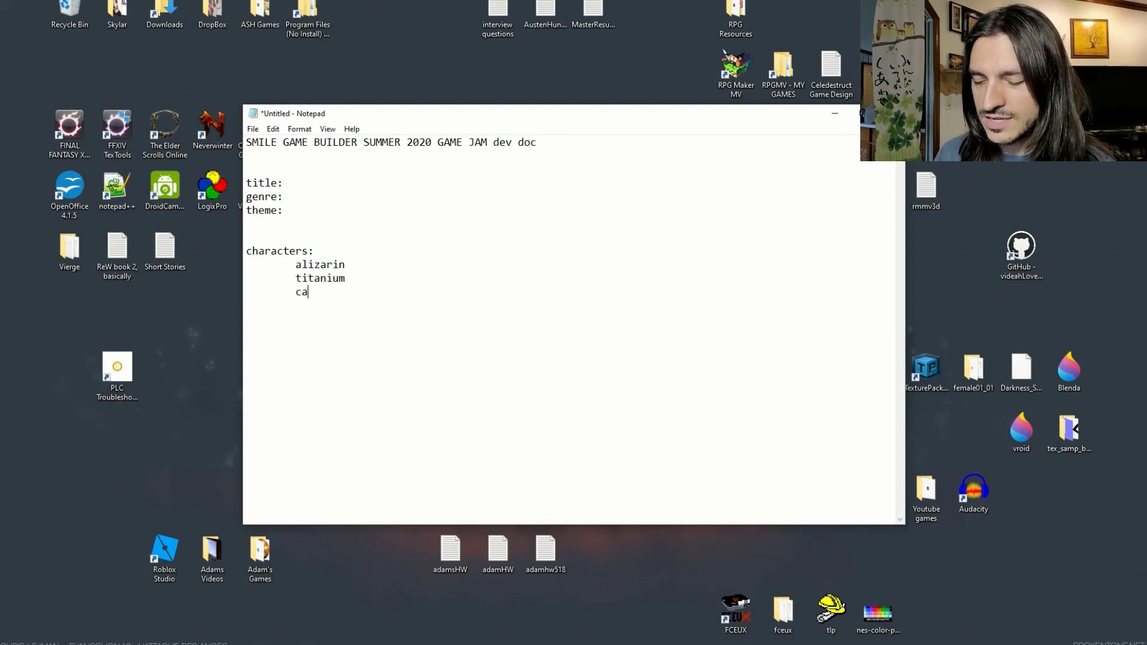
type("dmium")
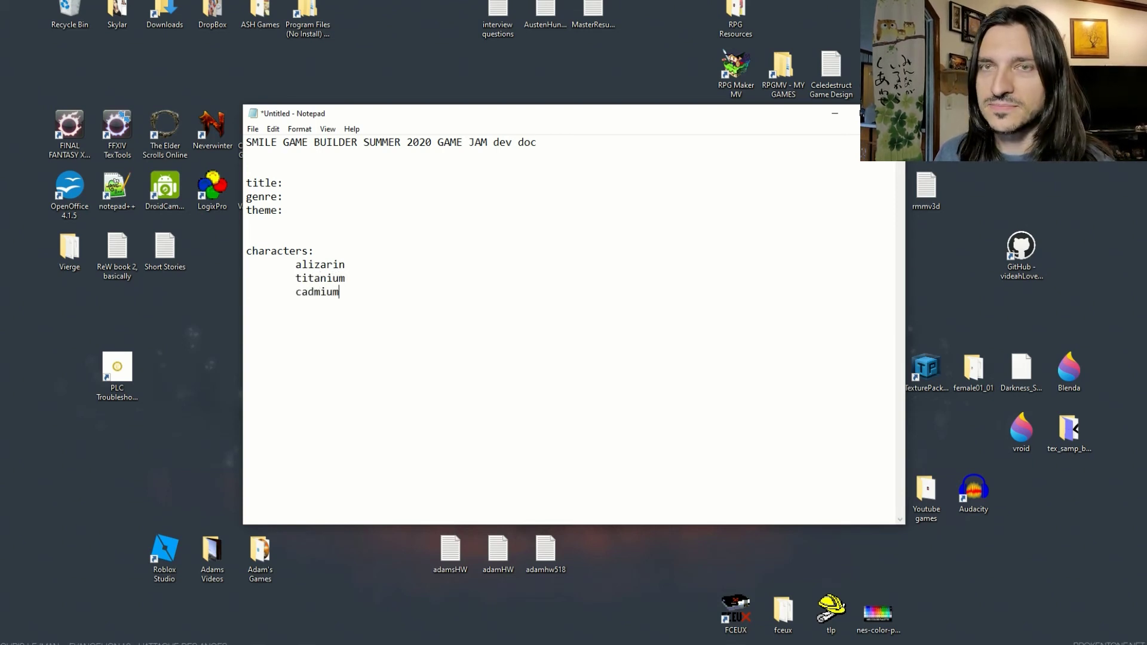
- Extend the indented character list with the entries "van dyke", "phtalo" and "sap", one per line
key("Return")
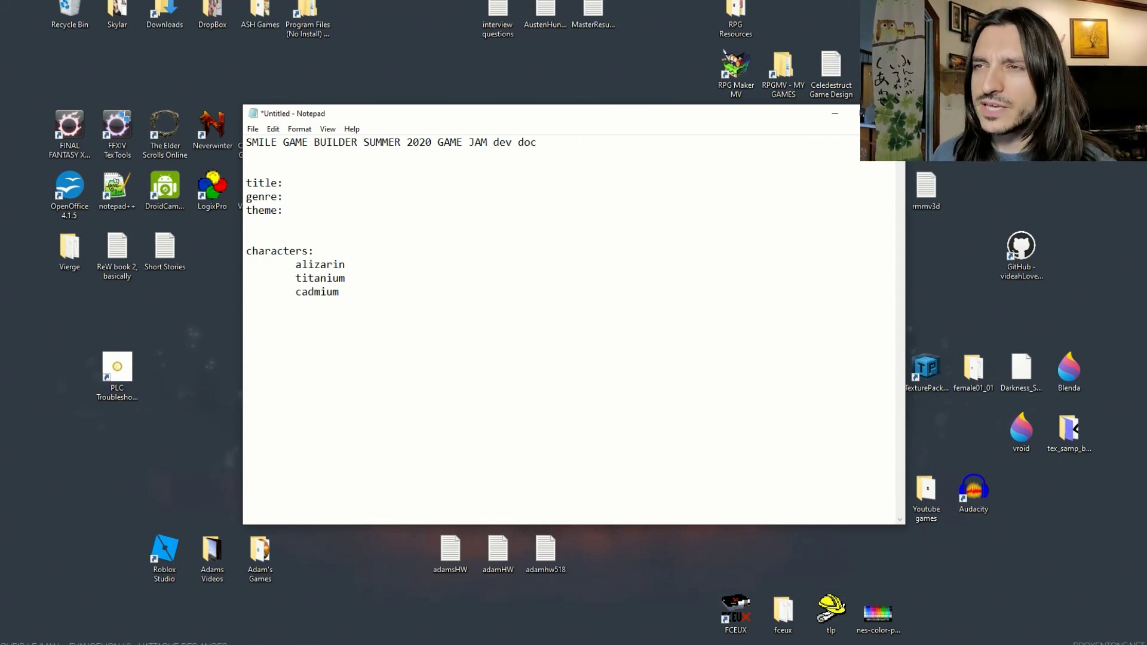
key("Tab")
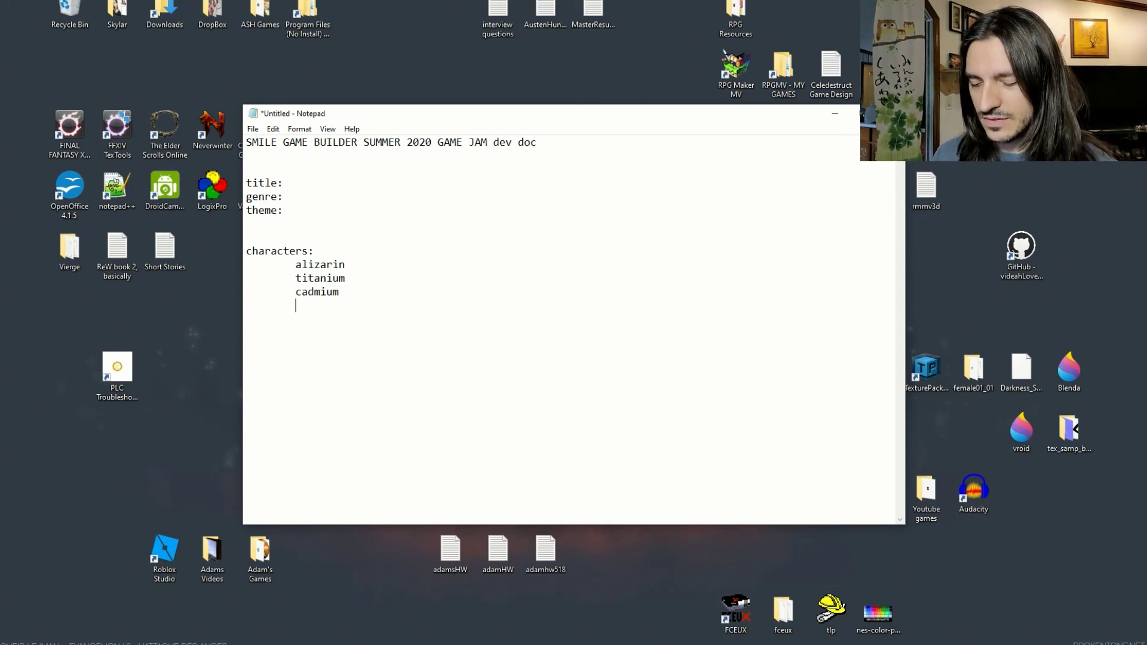
type("van dyke")
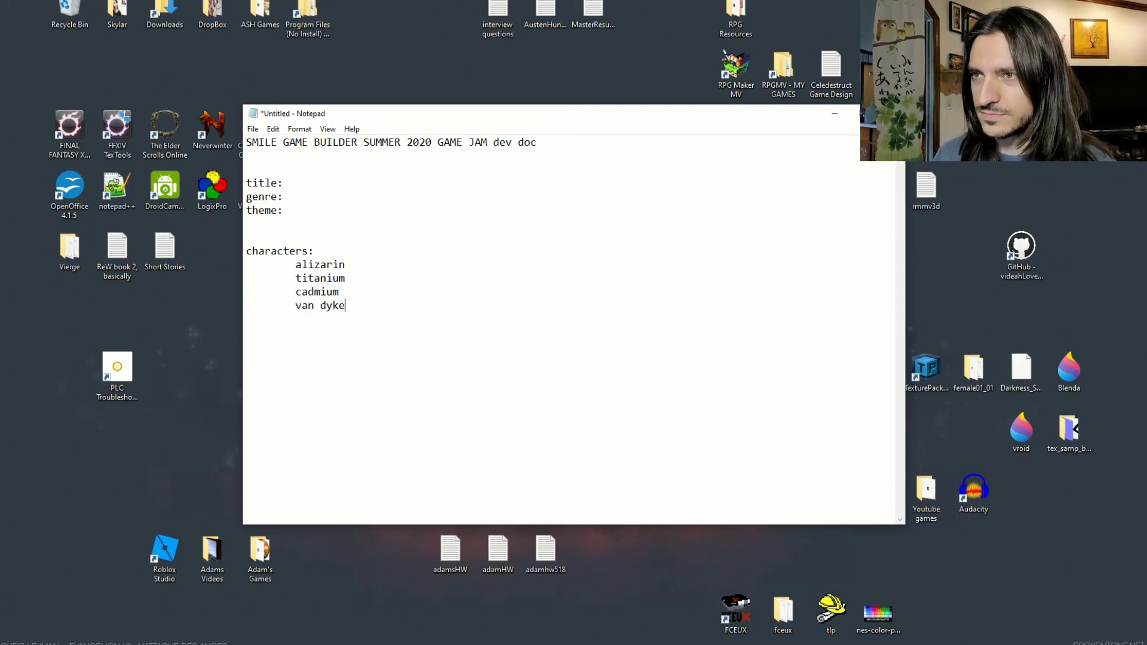
key("Return")
key("Tab")
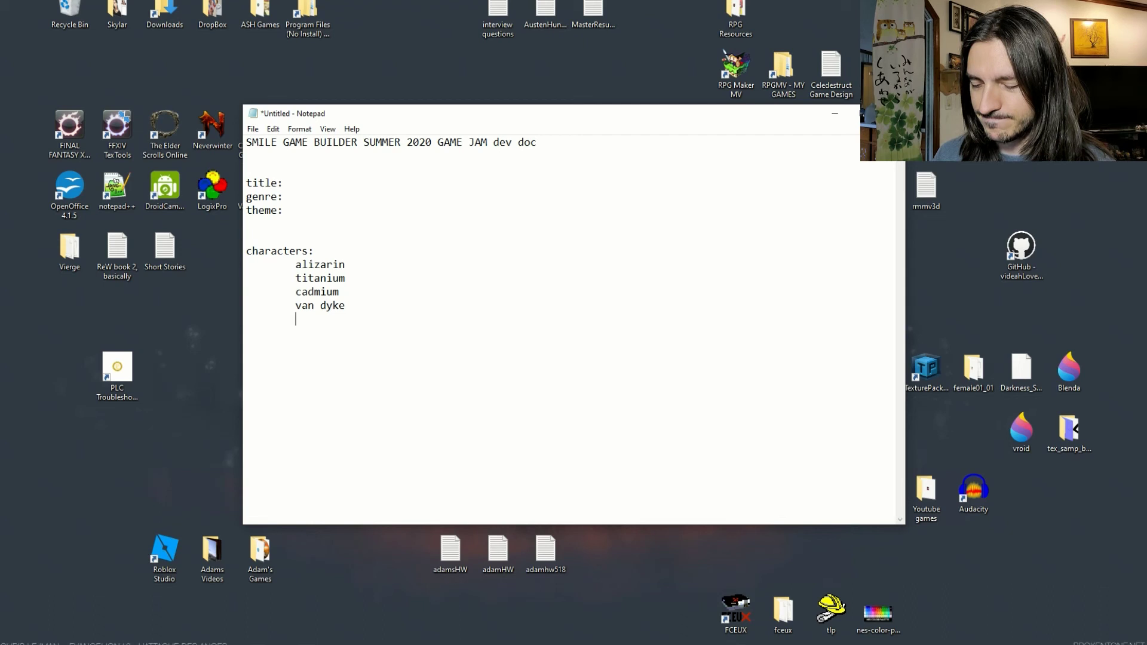
type("phtalo")
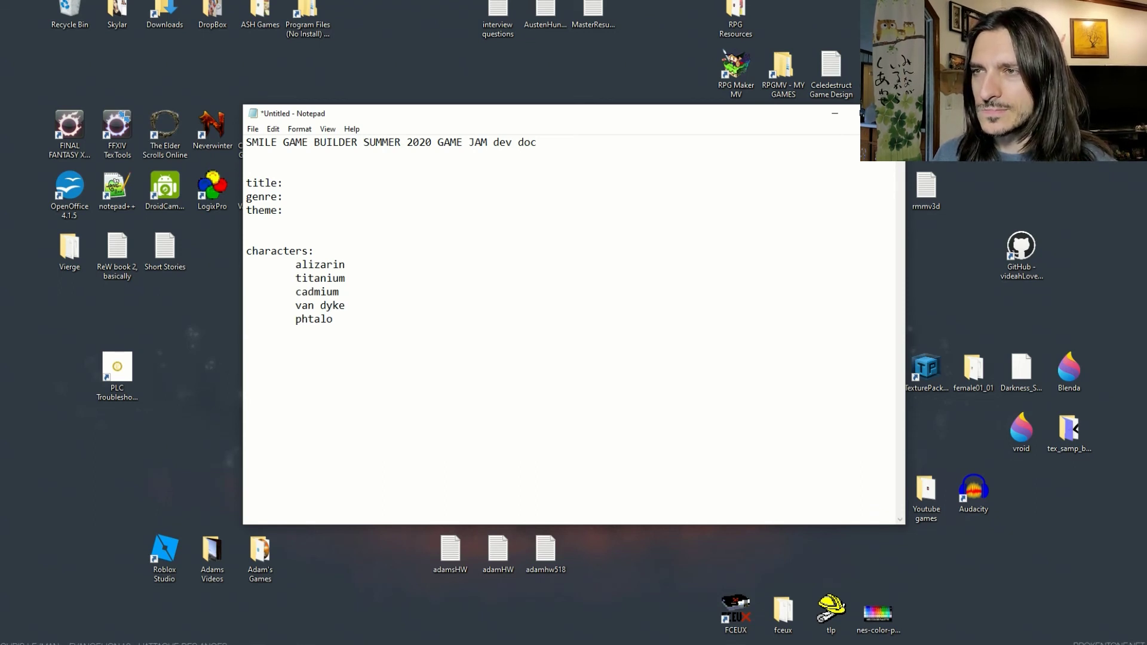
type("sap")
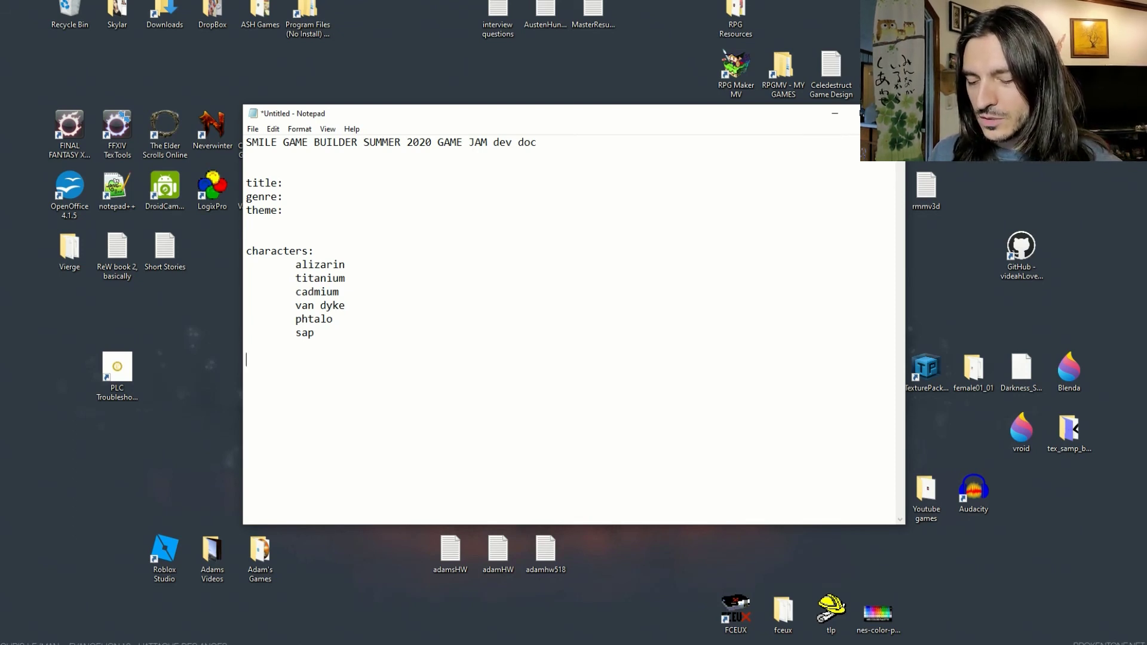
- Add an "inspirations:" section below the characters with the indented entry "legacy of the wizard"
type("inspiratio")
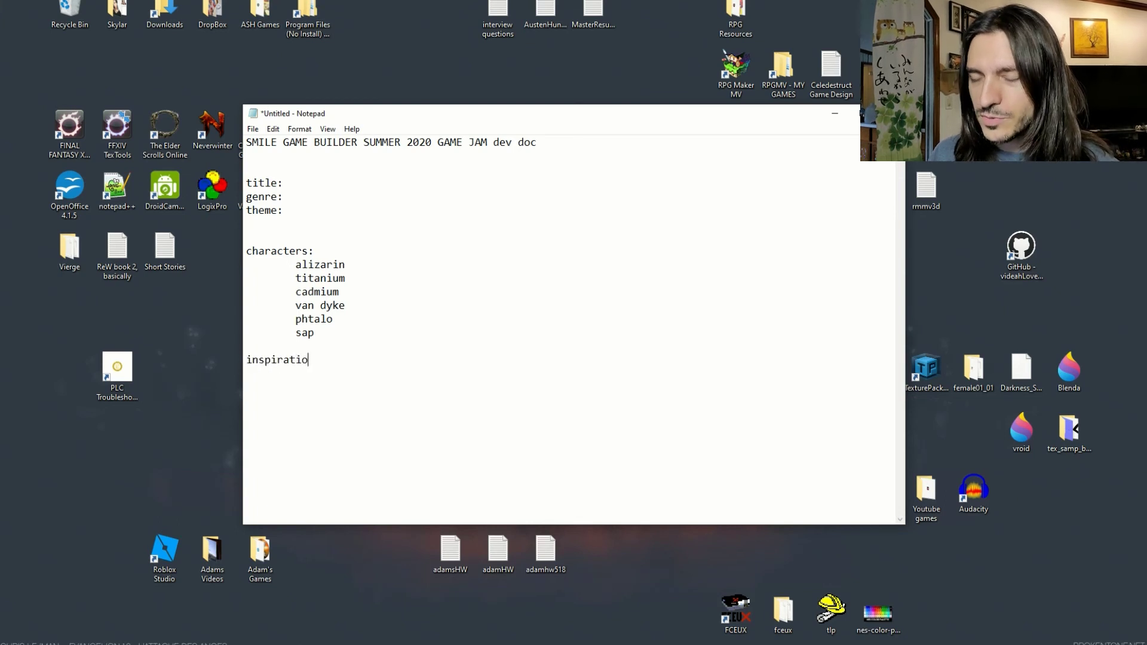
type("ns:")
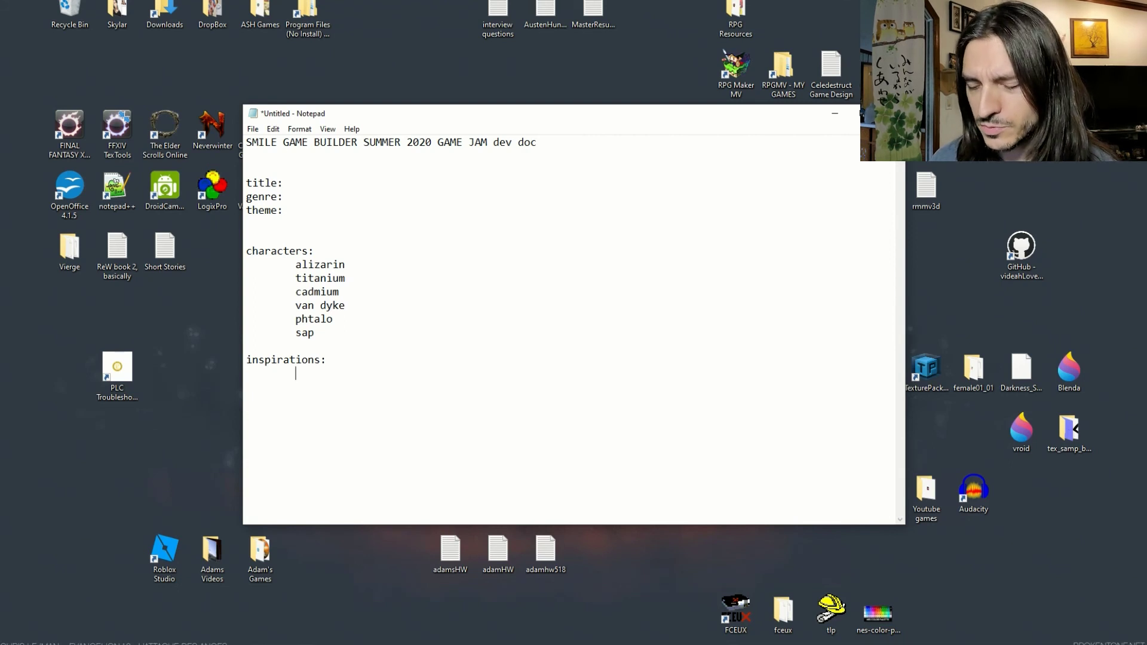
type("legacy ")
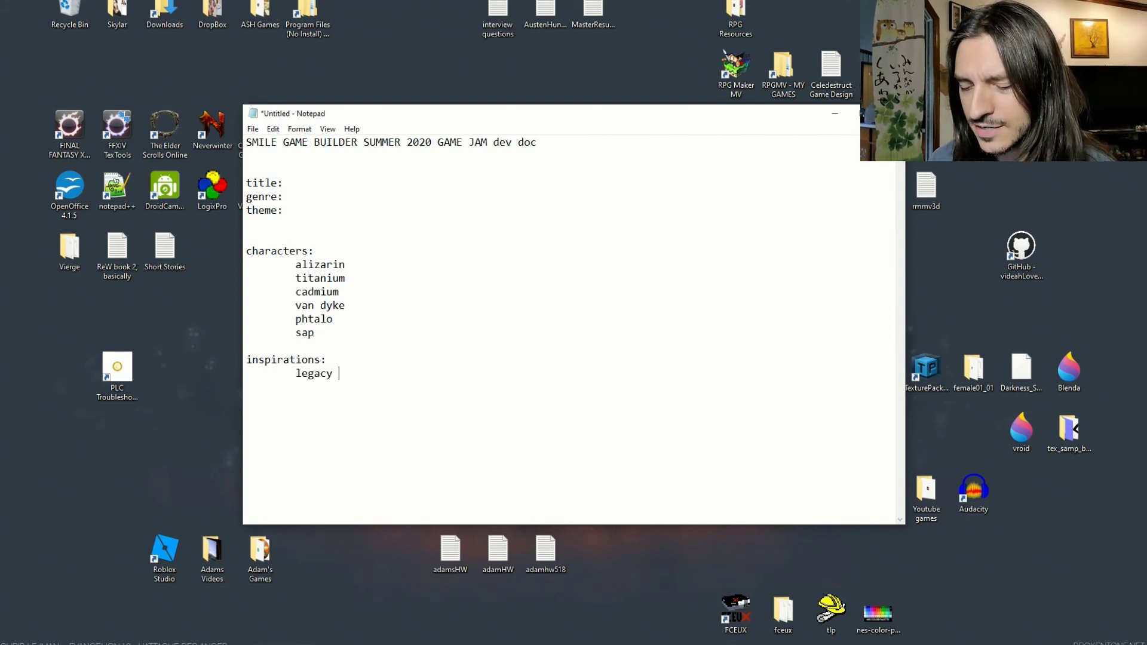
type("of the wiza")
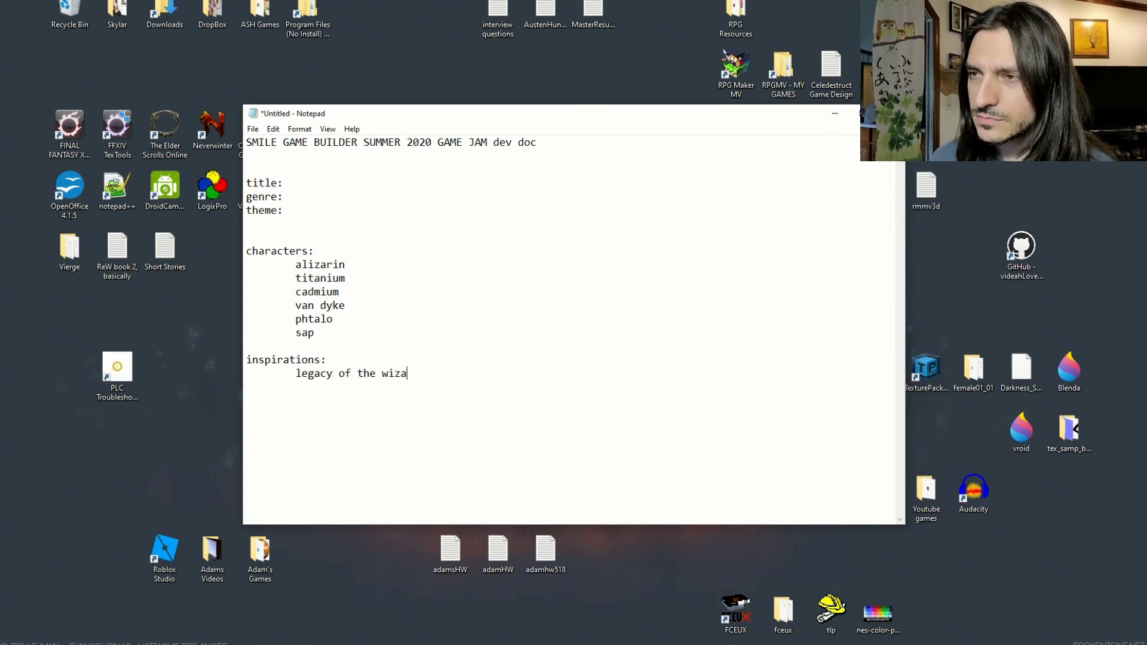
type("rd")
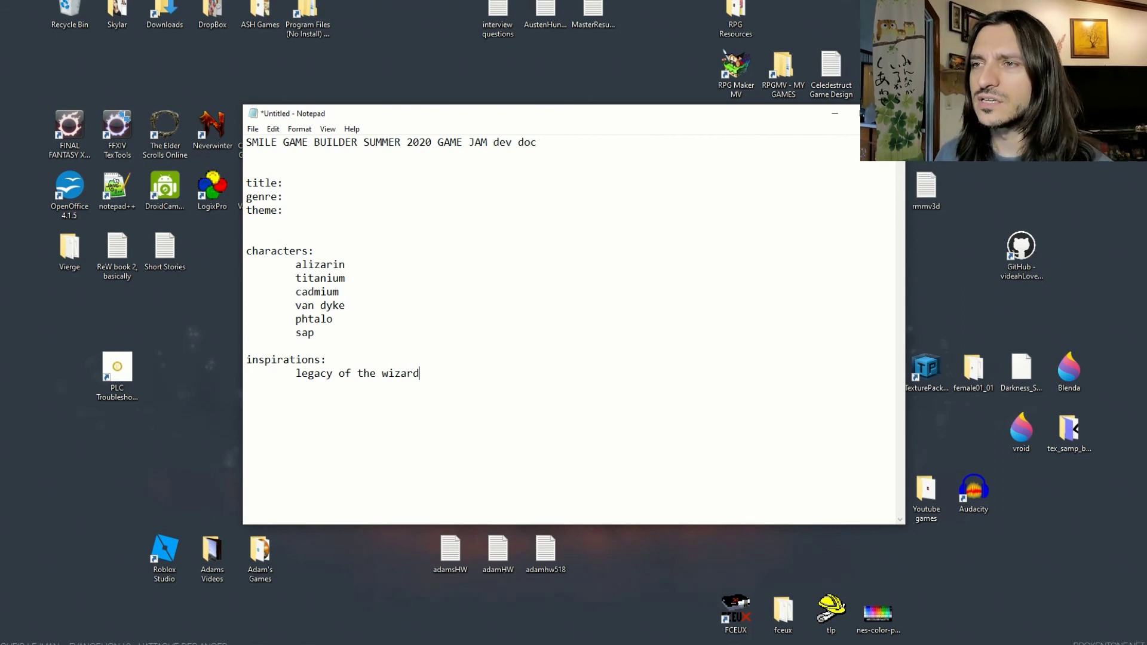
- Add a "graphics:" heading below the inspirations section, separated by a blank line, and begin an indented line beneath it
key("Return")
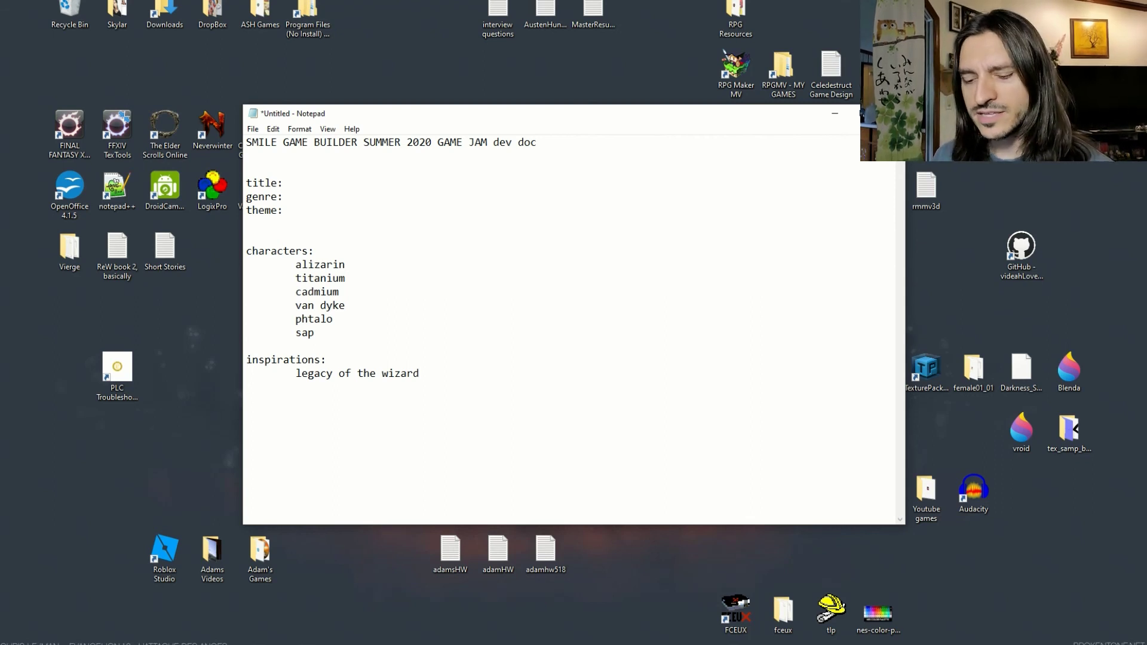
key("Tab")
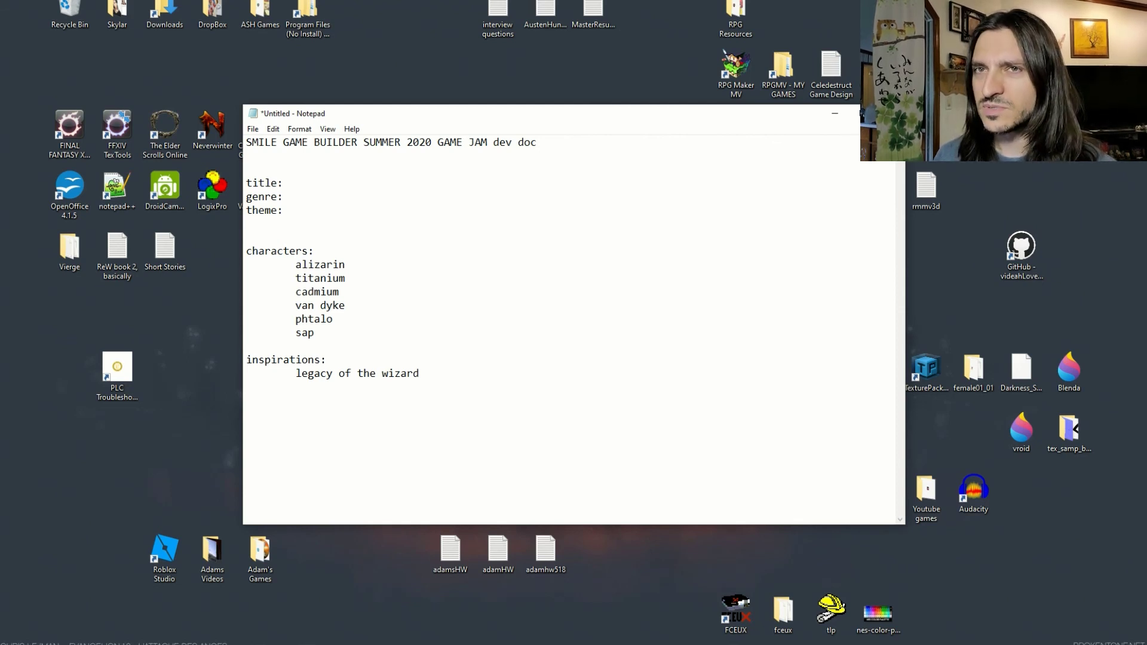
key("BackSpace")
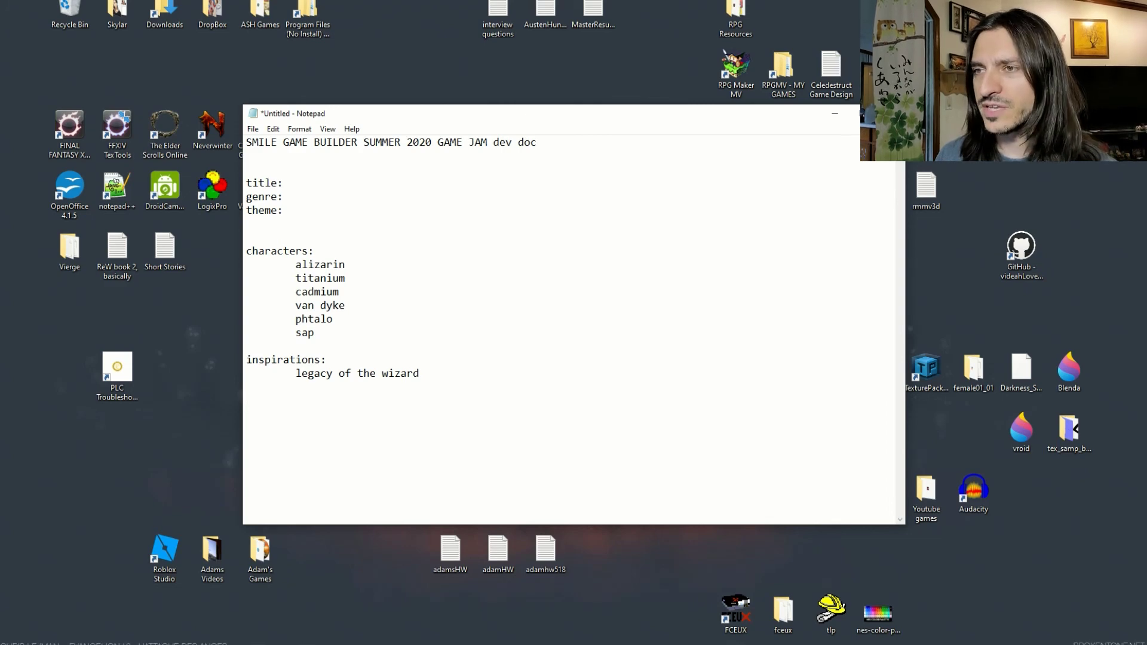
key("Tab")
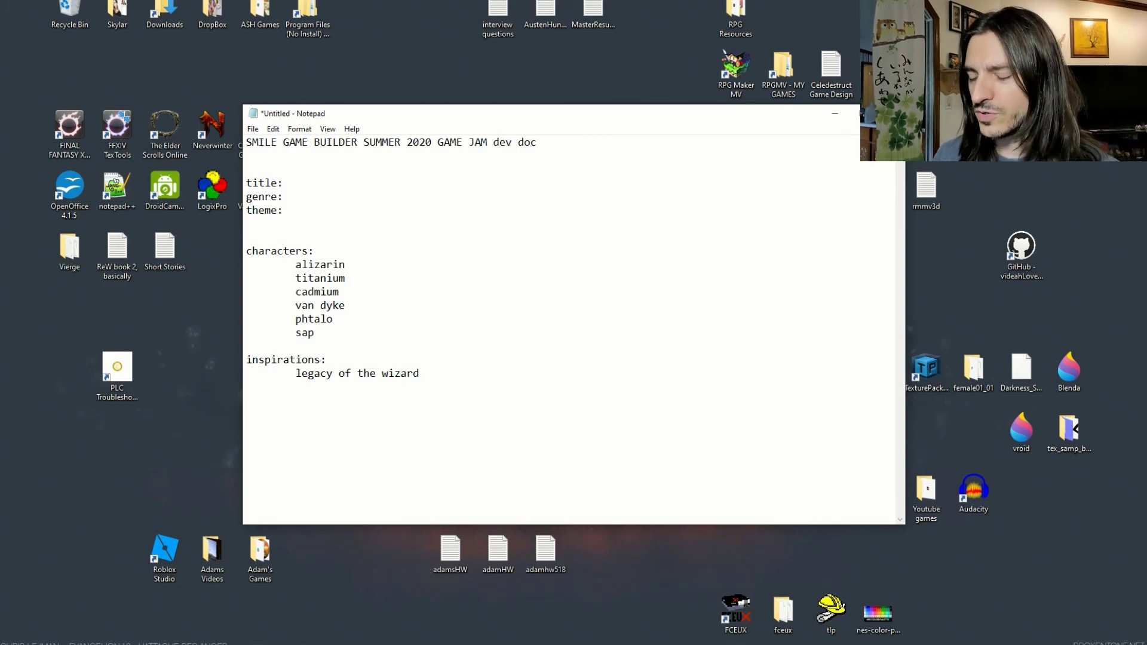
key("BackSpace")
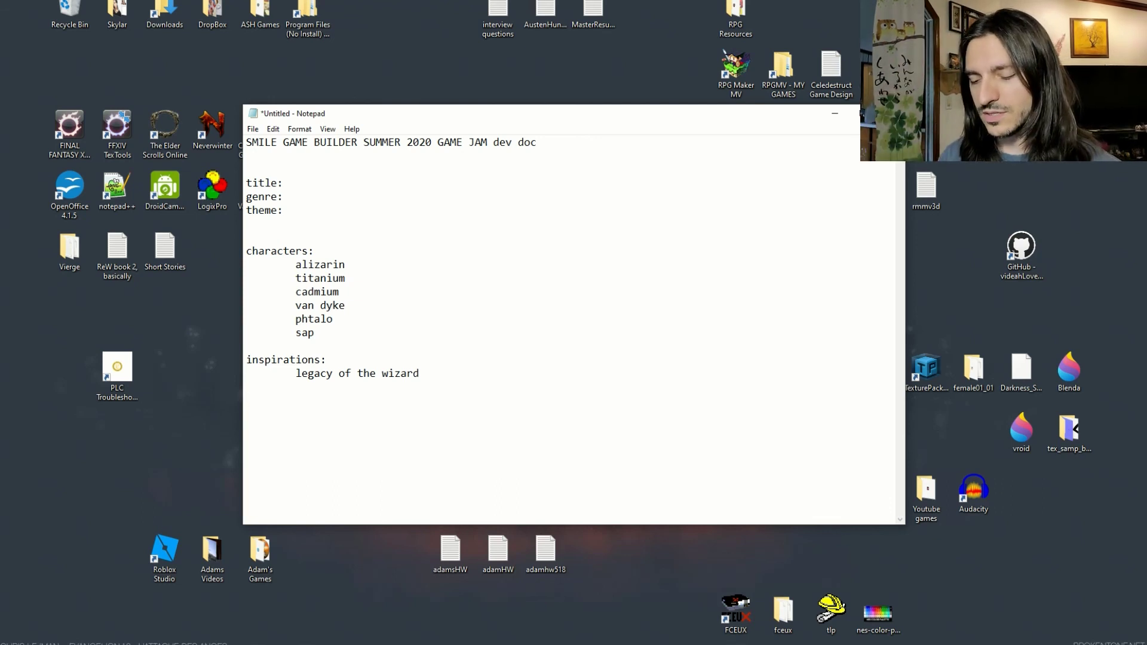
type("graphics:")
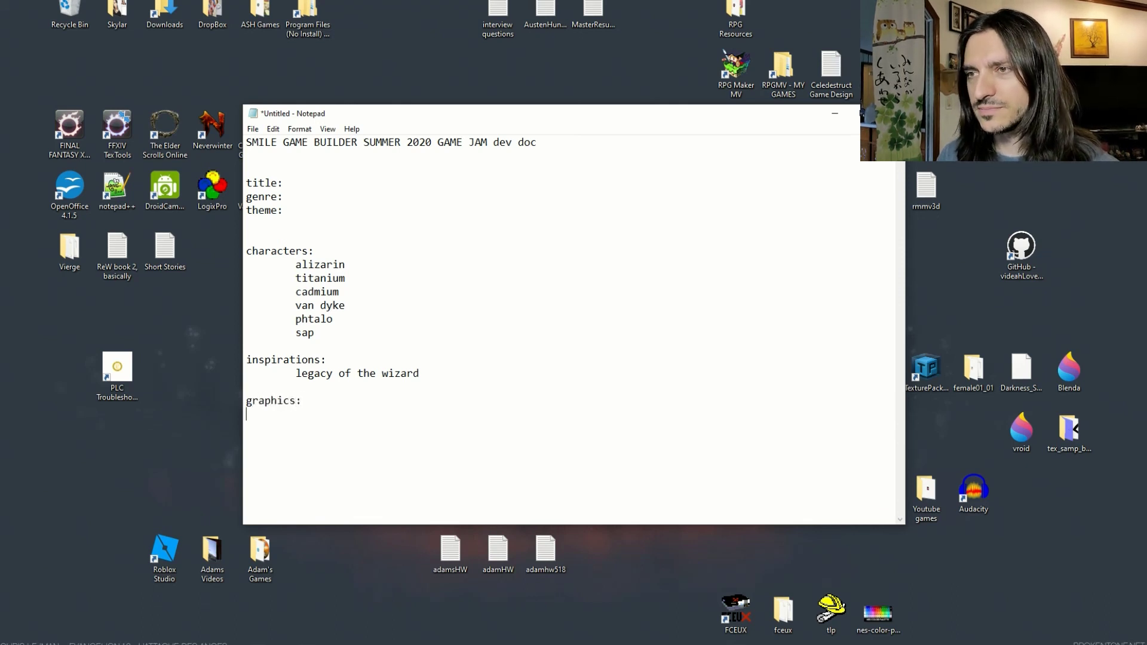
key("Tab")
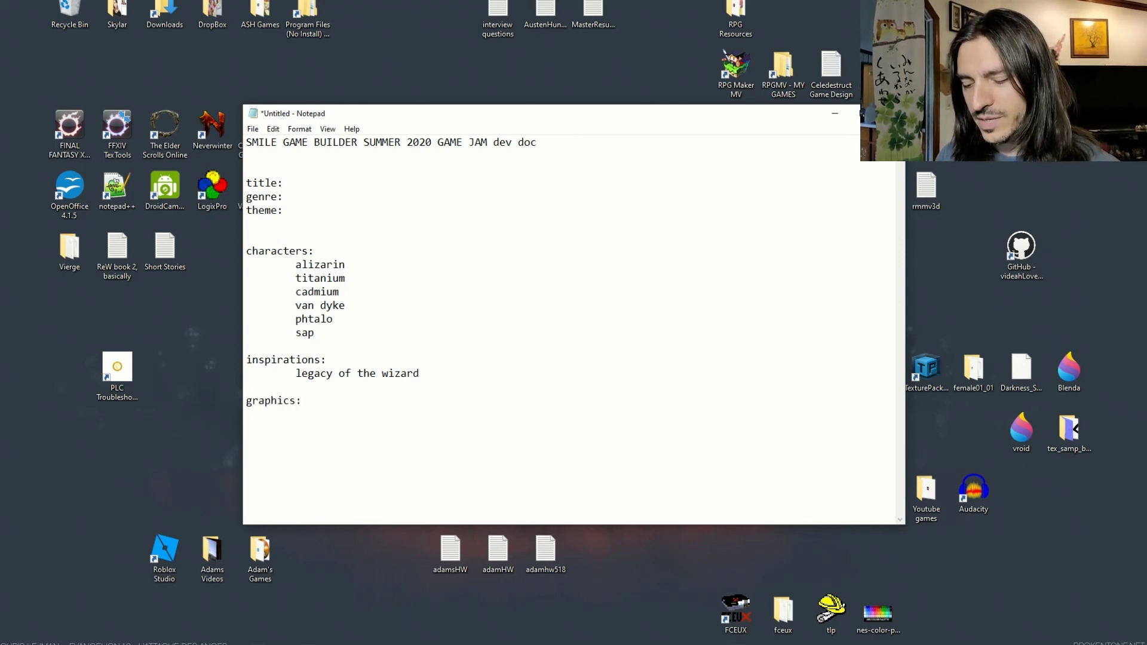
type("typ")
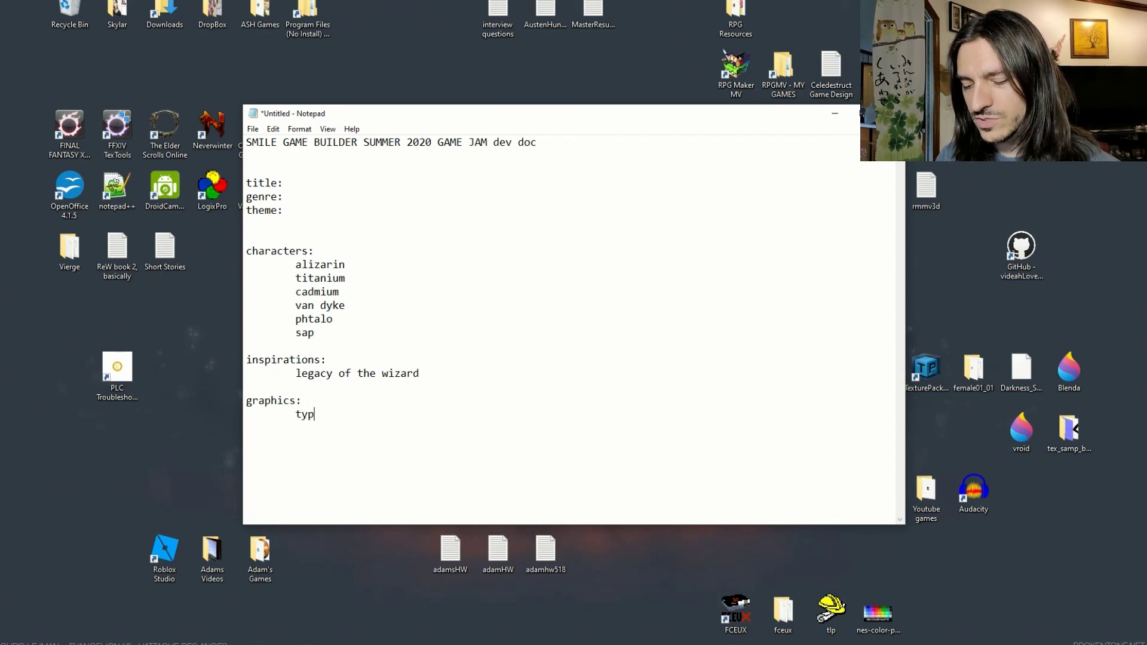
type("e")
key("BackSpace")
key("BackSpace")
key("BackSpace")
key("BackSpace")
key("BackSpace")
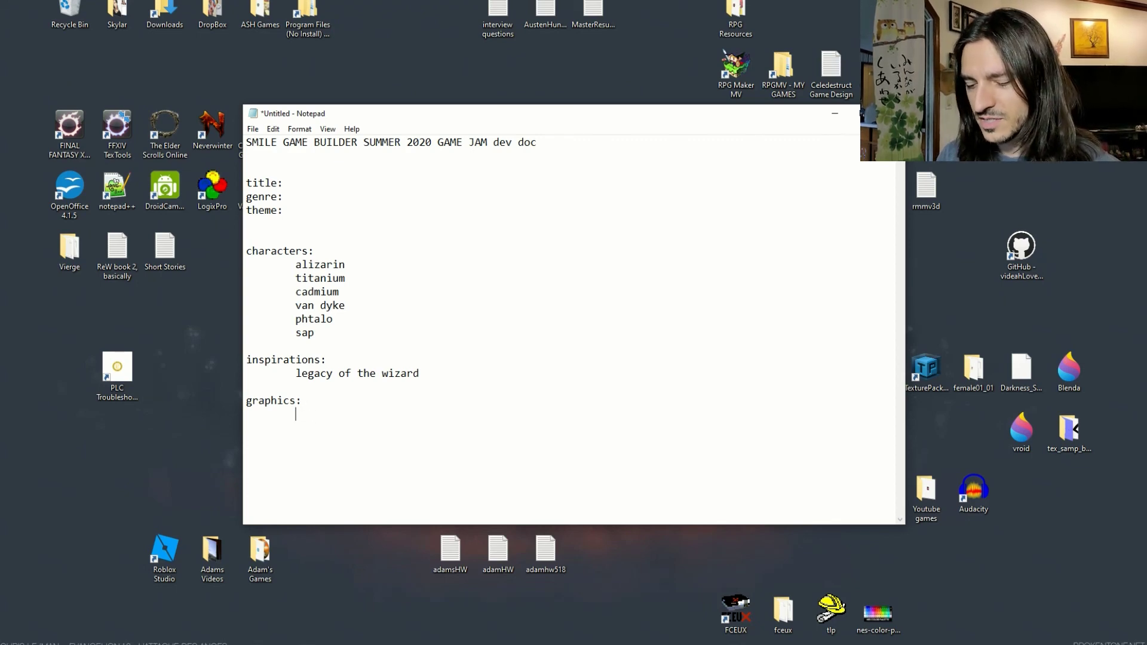
- List "g-style graphics only" and "companionwulf's assets" as indented entries under graphics, one per line
type("g-style")
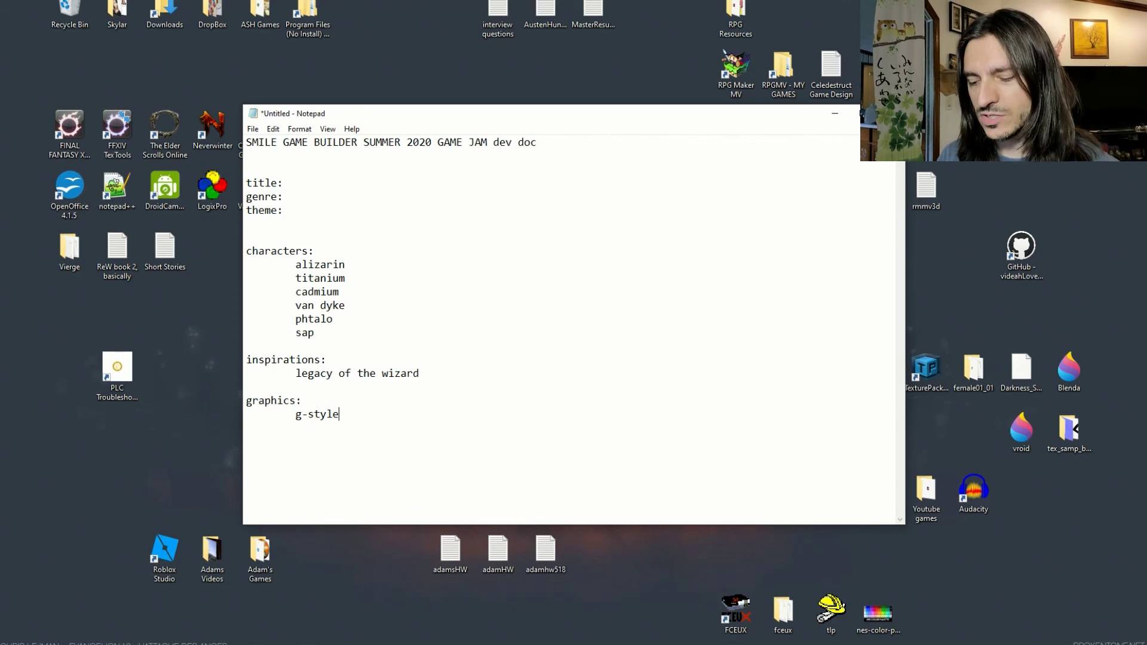
type(" graphics only")
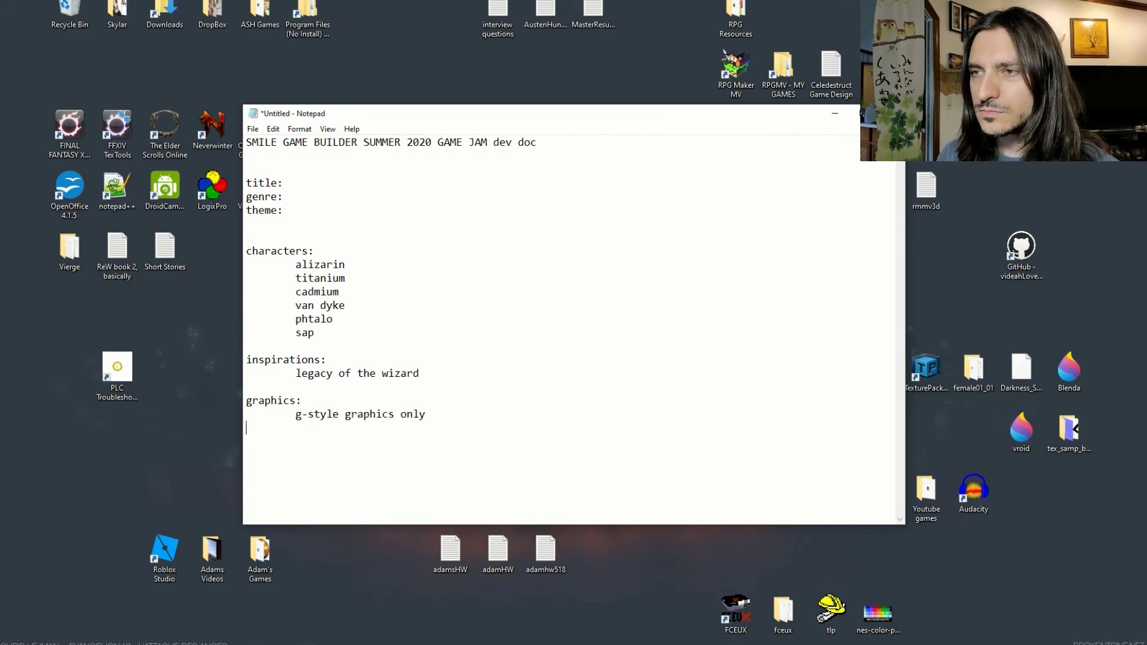
key("Tab")
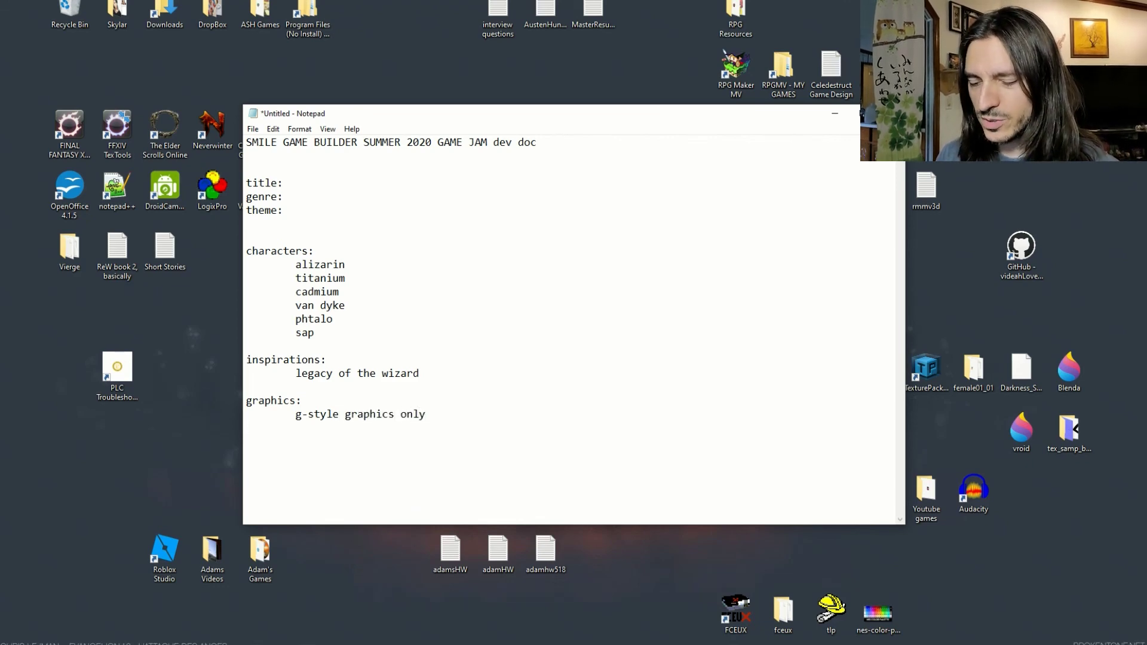
type("-")
key("BackSpace")
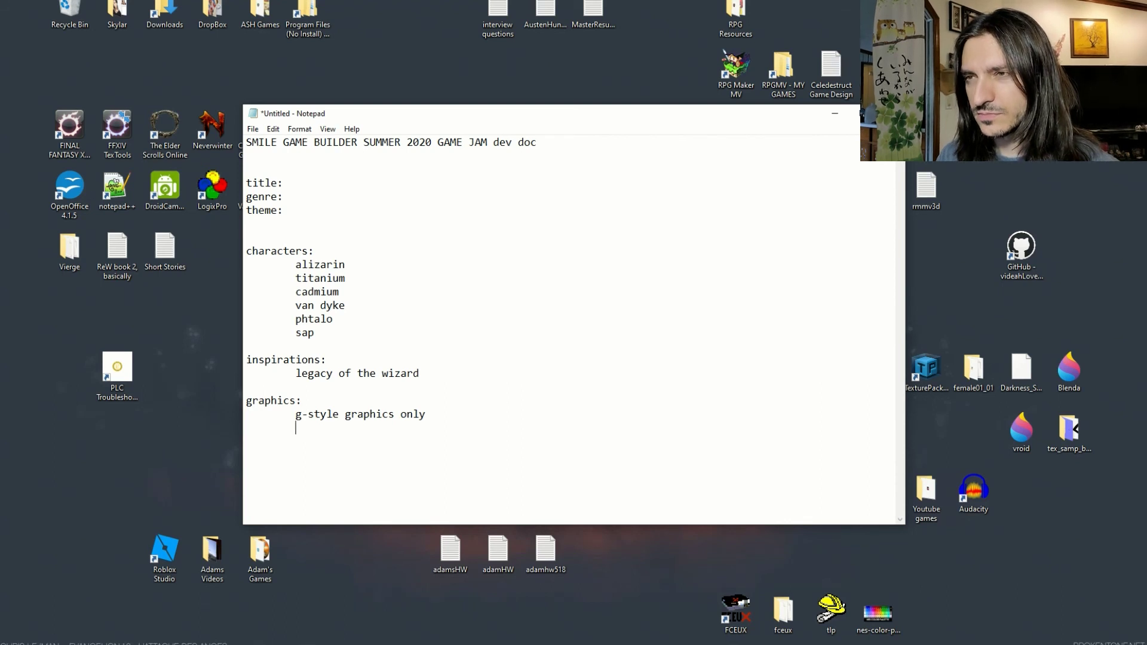
type("cmo")
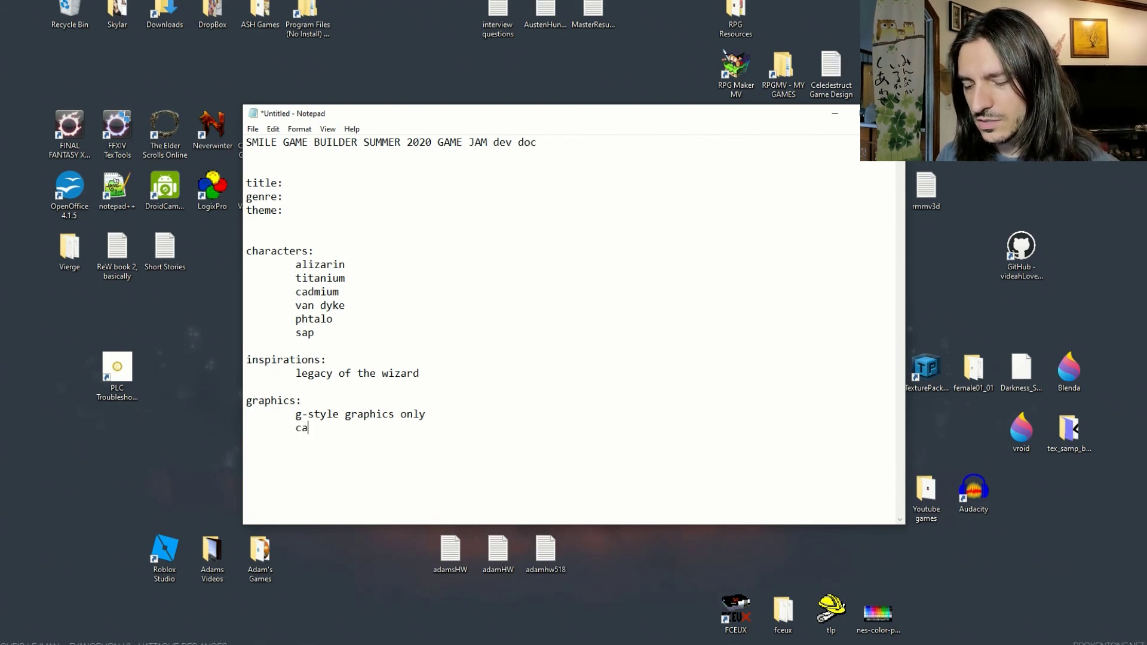
key("BackSpace")
key("BackSpace")
type("ompan")
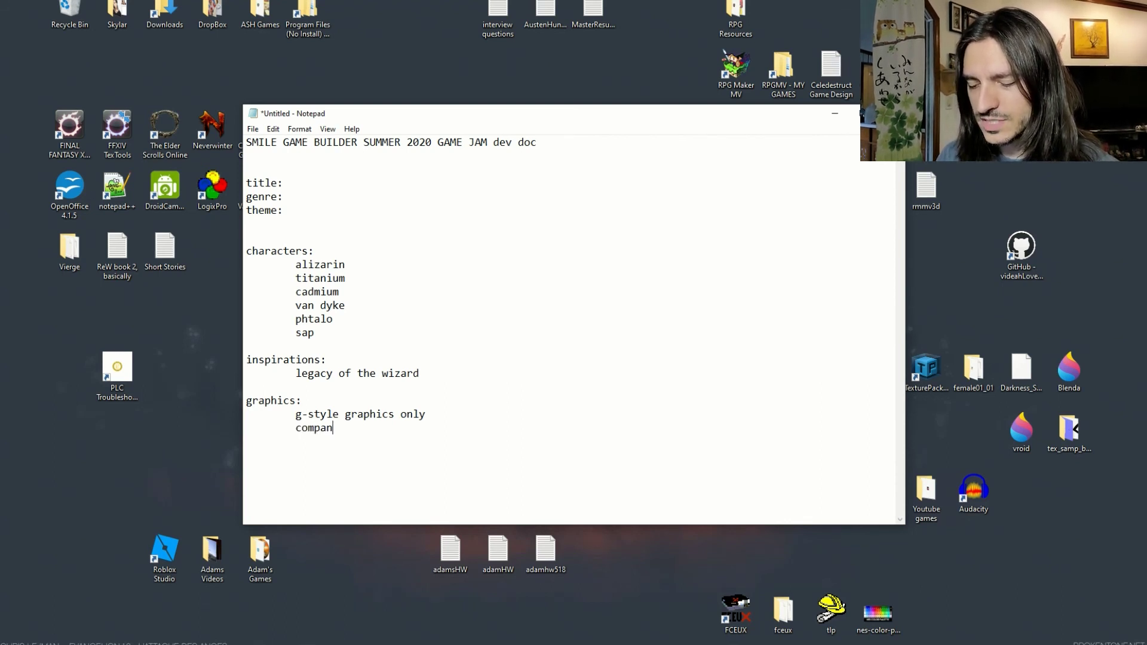
type("ionwulf's ")
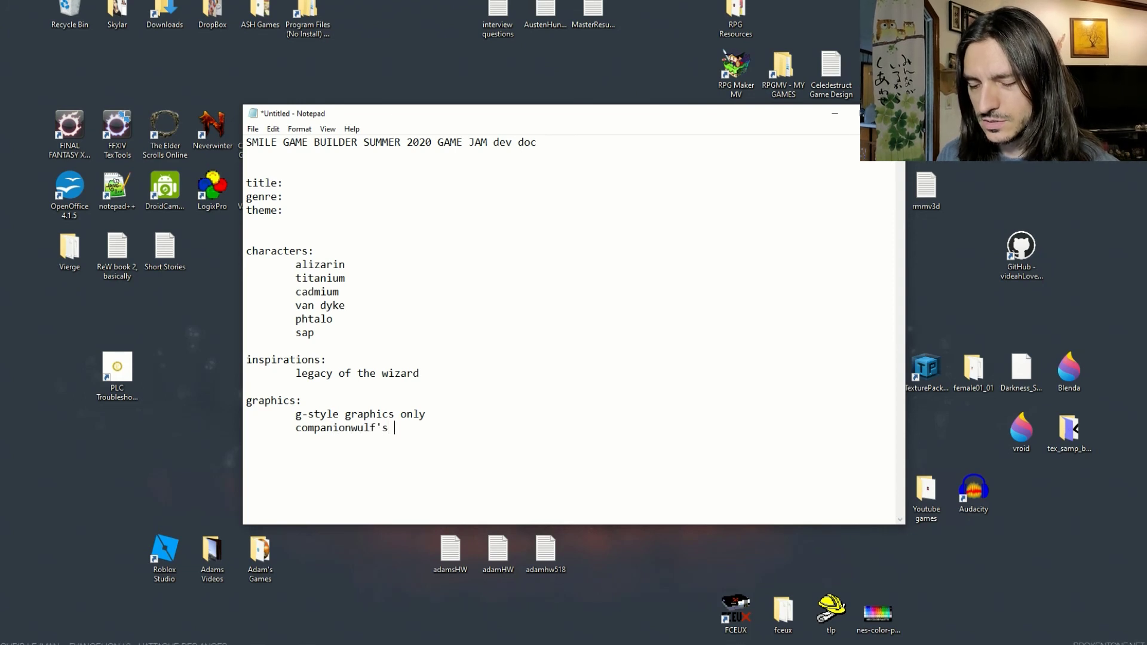
type("assets")
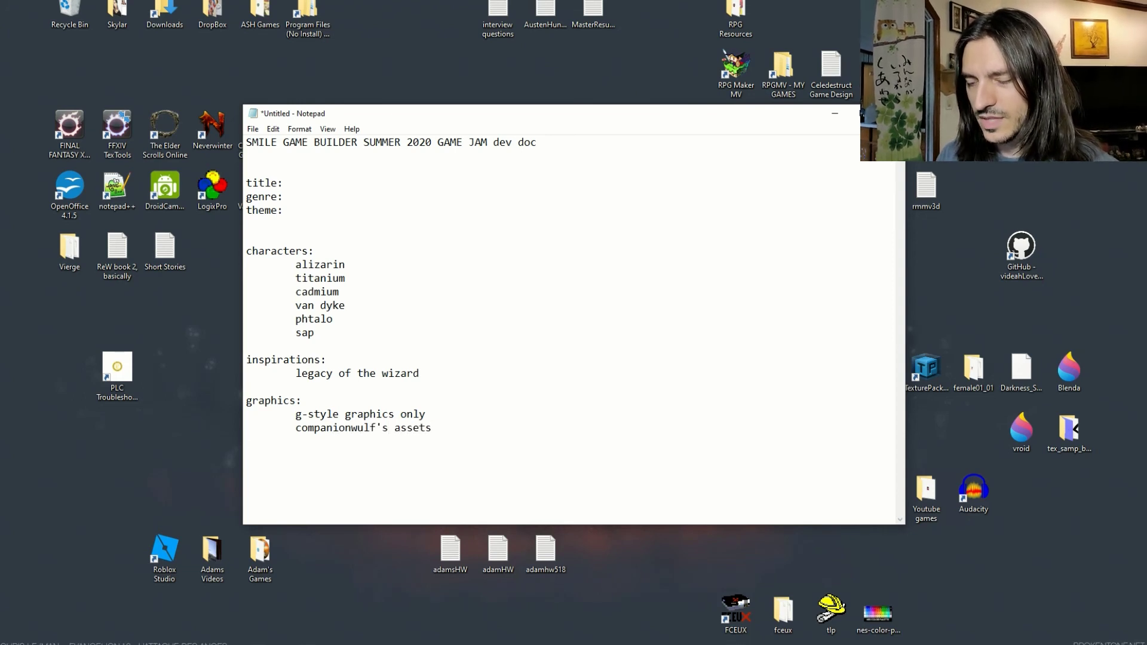
- Add a third indented graphics entry naming the asset creator in the possessive, followed by "sgb asset pack"
key("Tab")
type("jac")
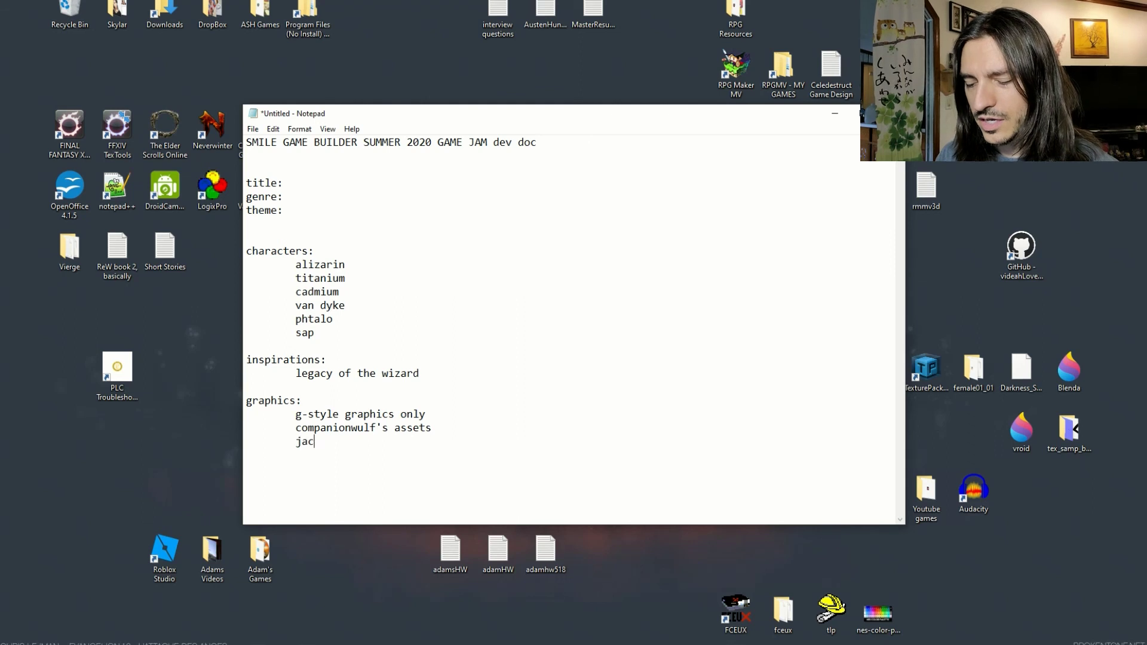
type("kson m")
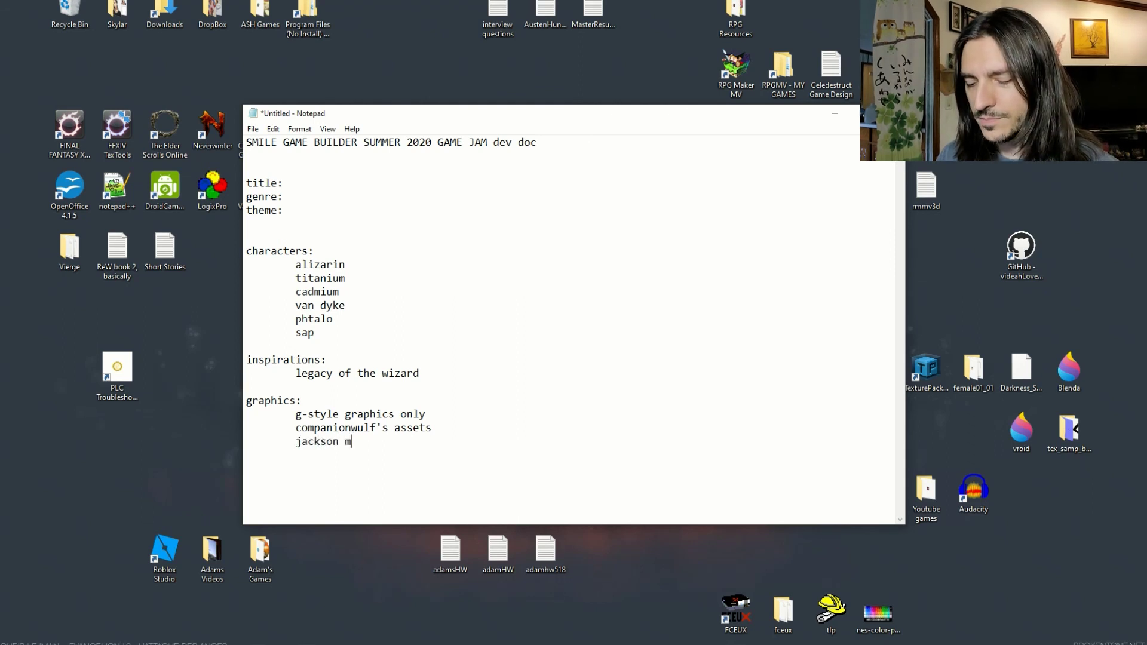
type("eira's")
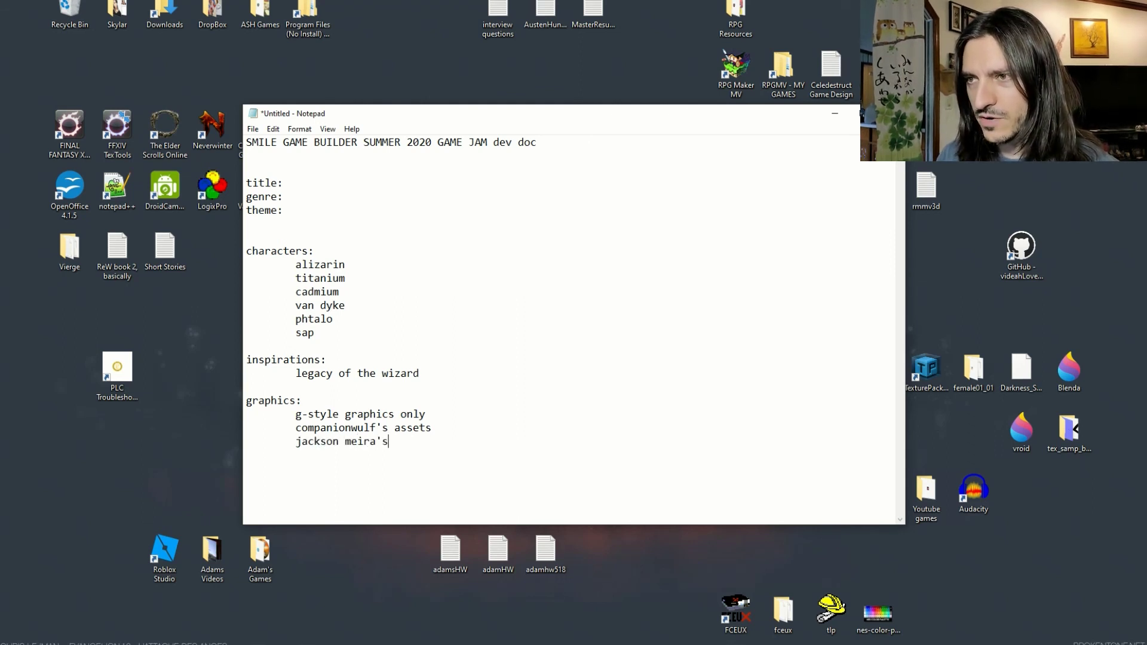
type(" sgb asset")
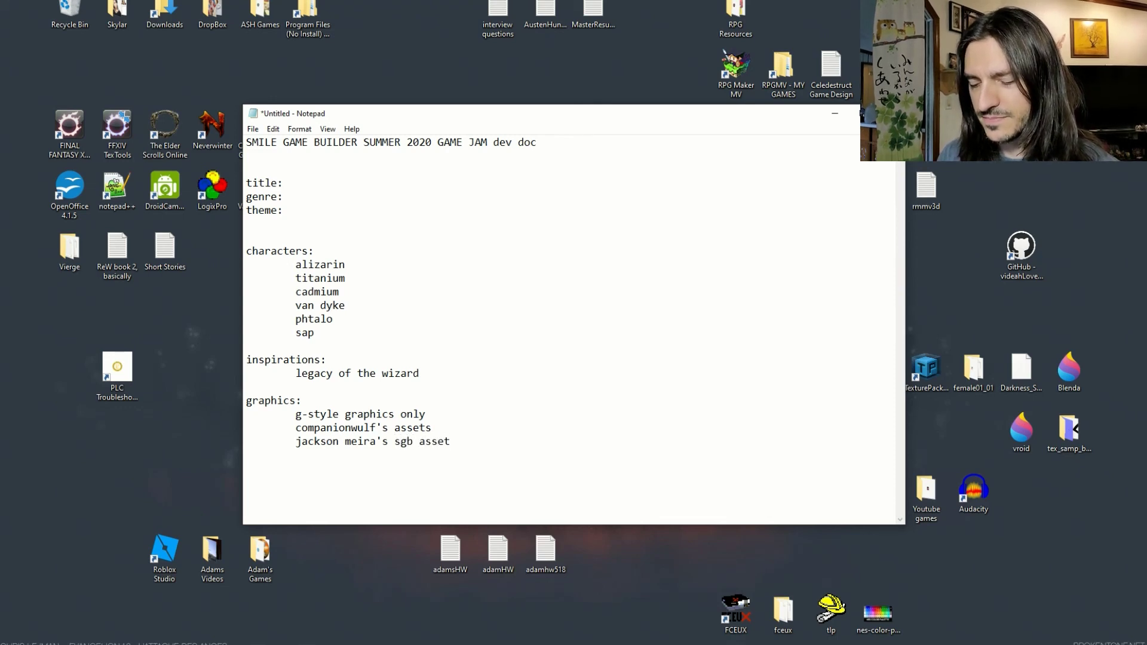
type(" pack")
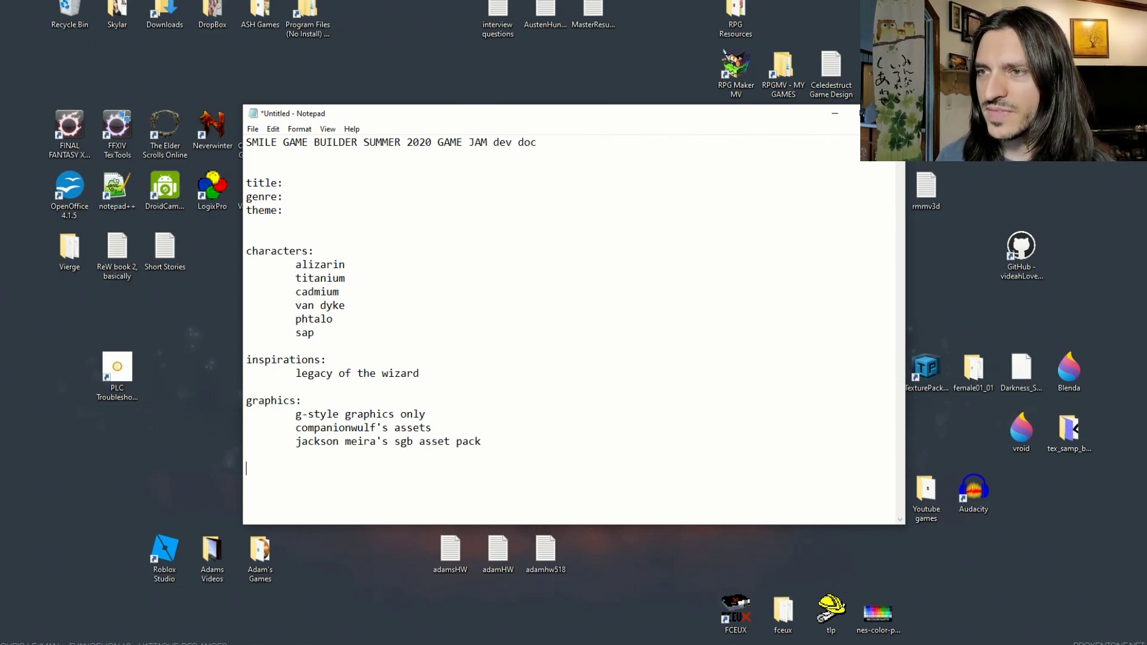
- Add a "sounds:" section below graphics with the indented entry "NO SGB music!" and indent the following line
type("sounds:")
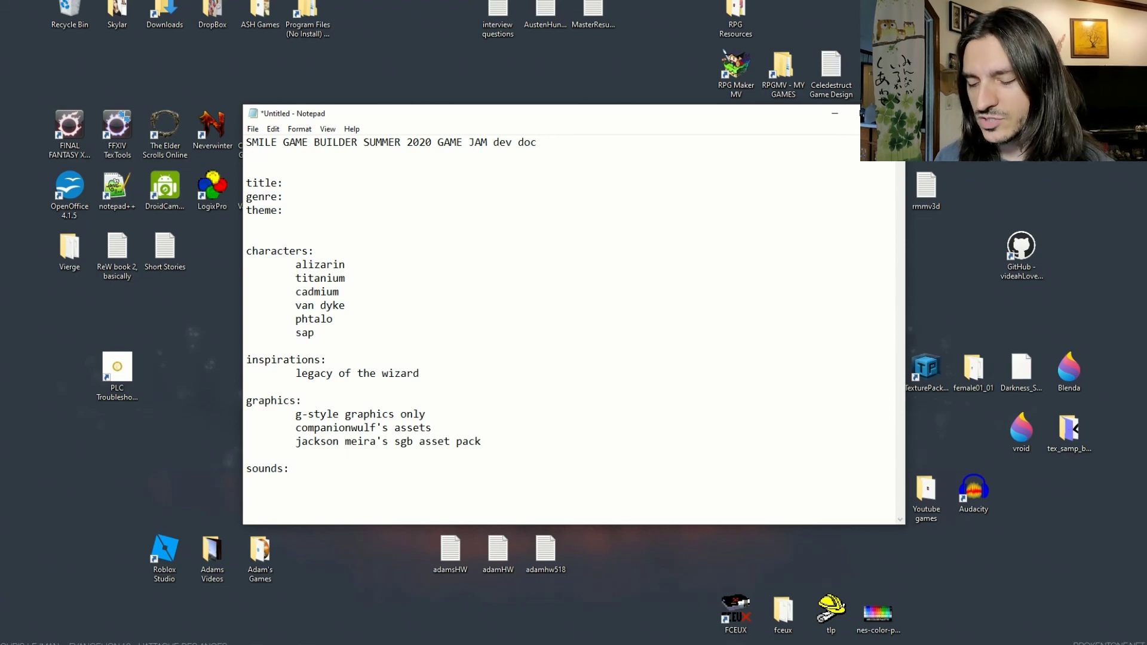
type("NO ")
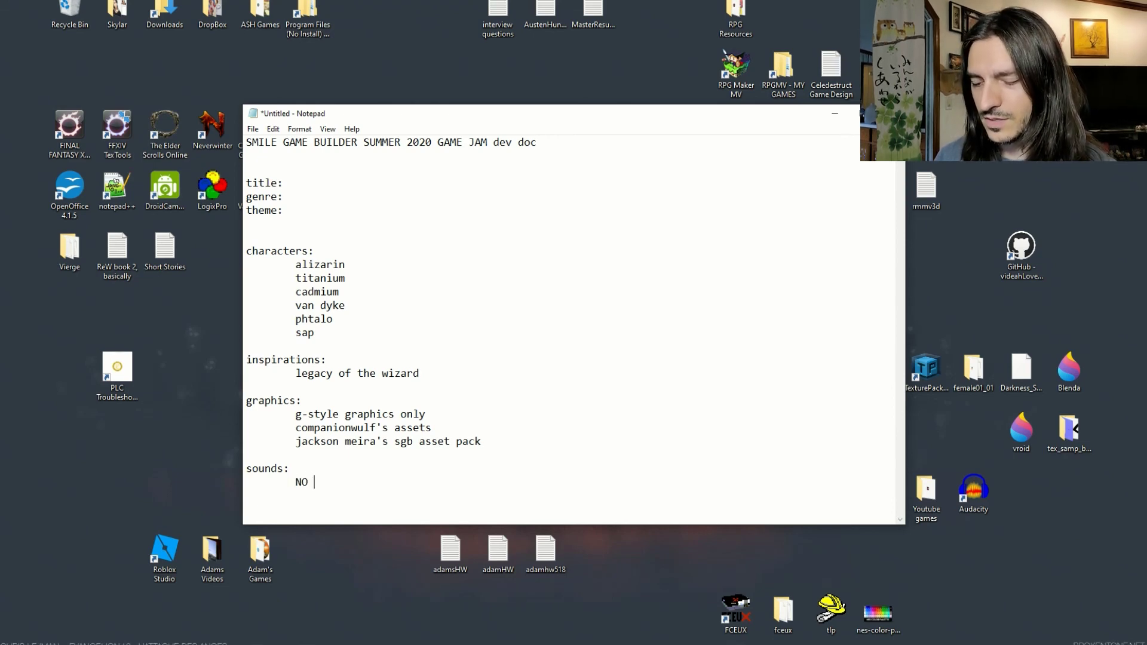
type("SGB music!")
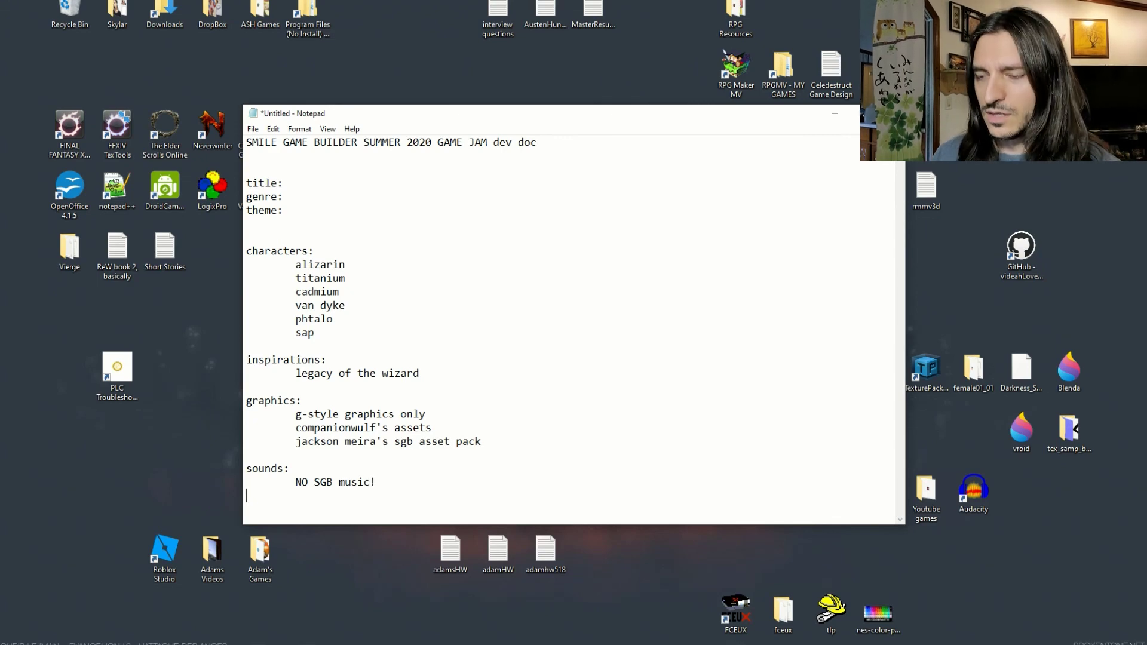
key("Tab")
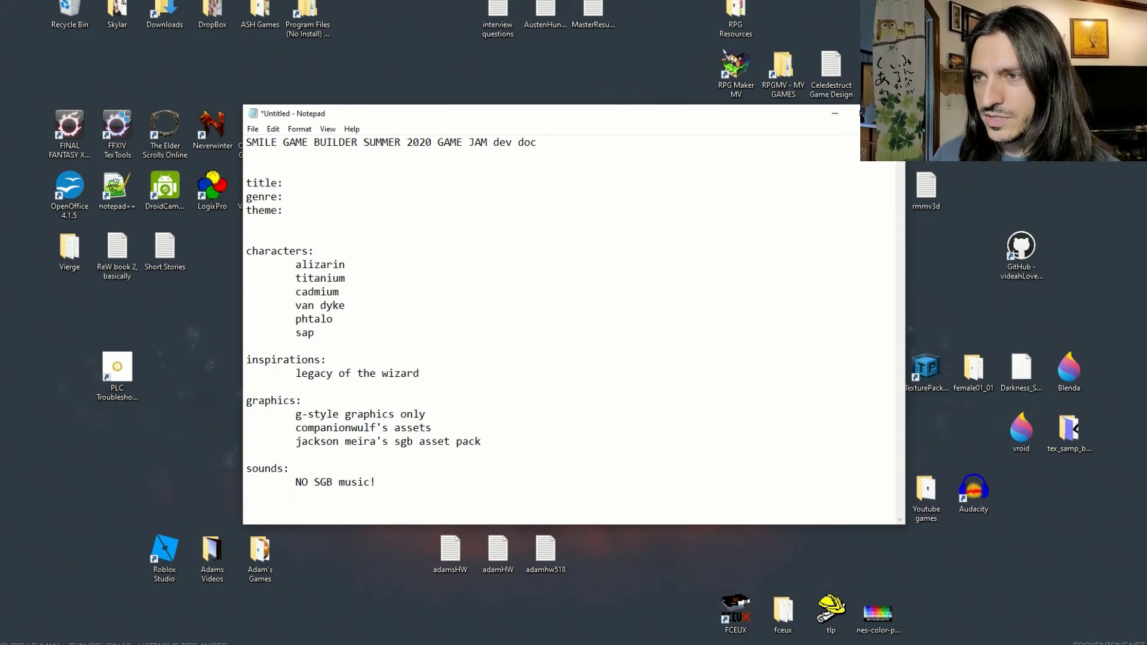
type("NONE")
key("BackSpace")
key("BackSpace")
key("BackSpace")
key("BackSpace")
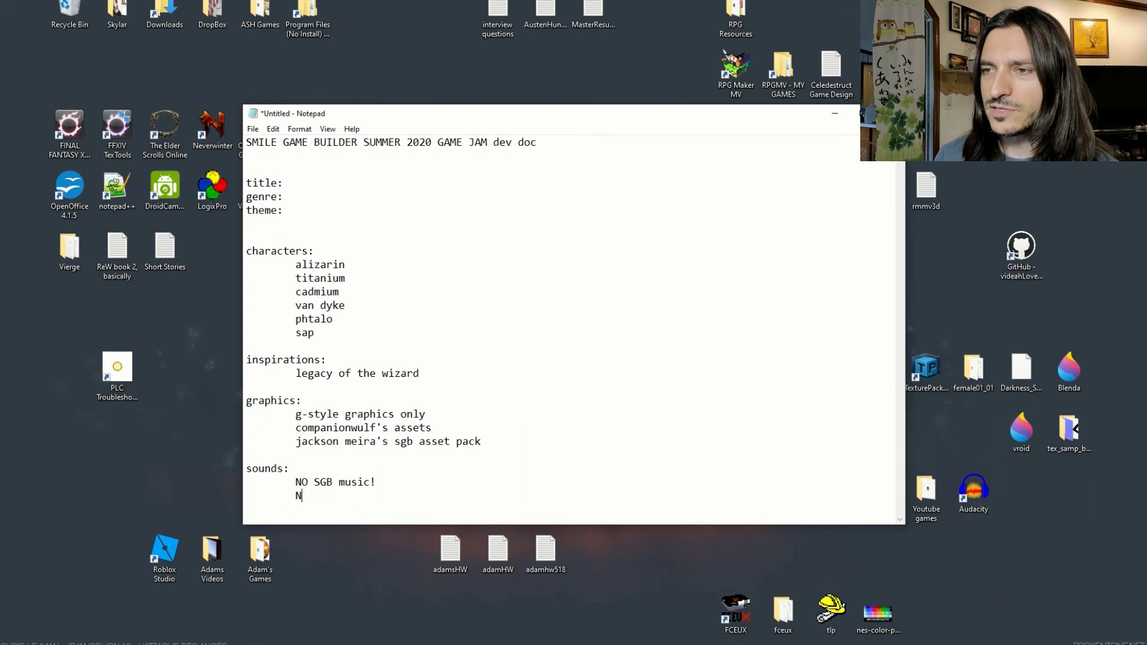
- Add "don't use SGB default SFX!" as the second indented entry under sounds
type("don'")
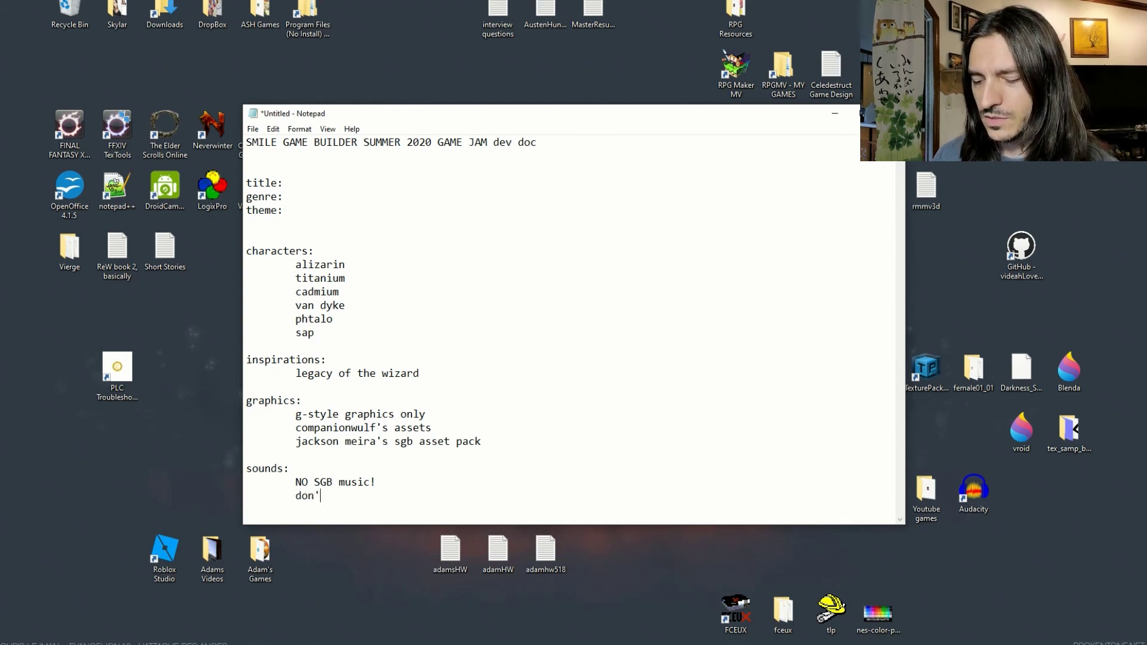
type("t use SGB de")
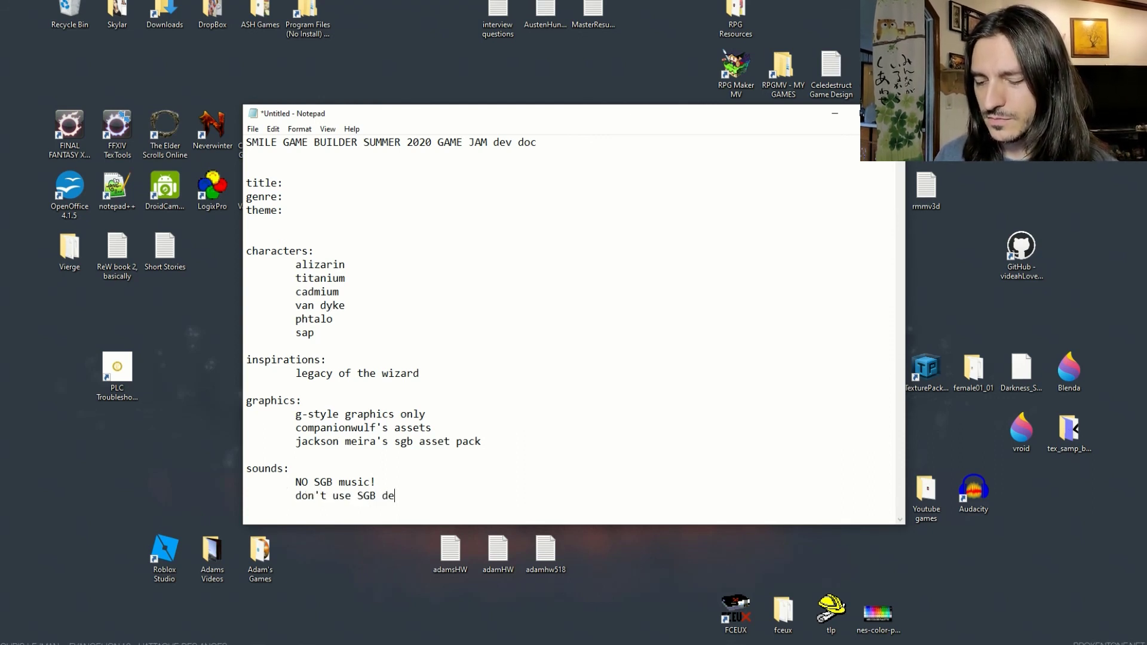
type("fault SFX!")
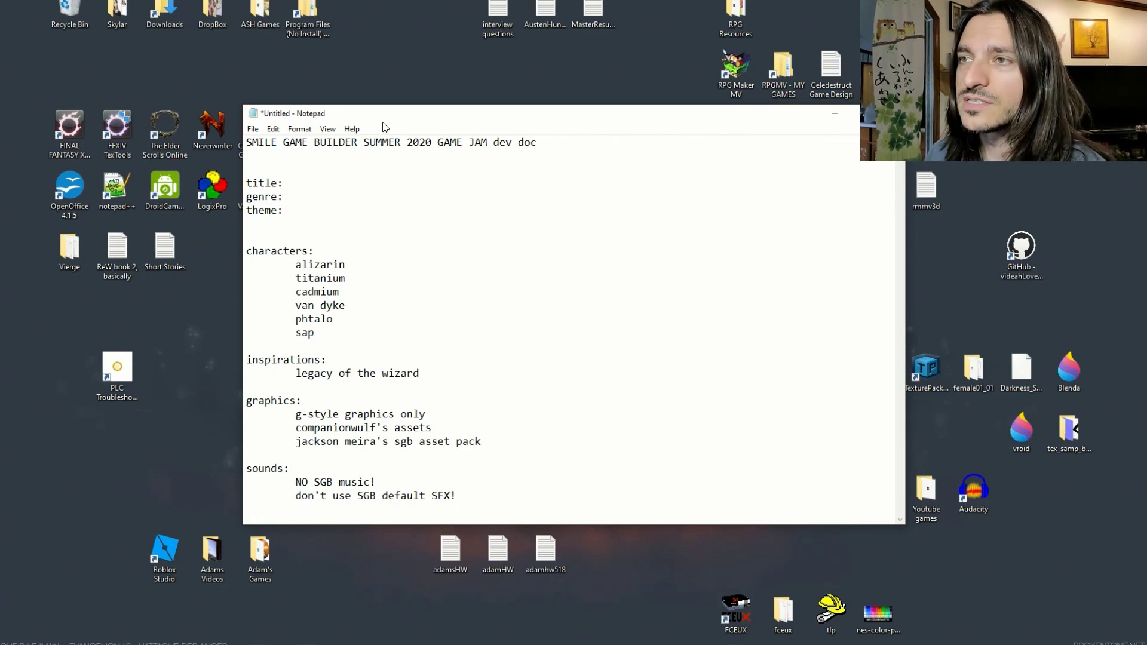
- Move the document window higher on the desktop and leave a blank line below the sounds entries
left_click_drag(387, 118, 400, 52)
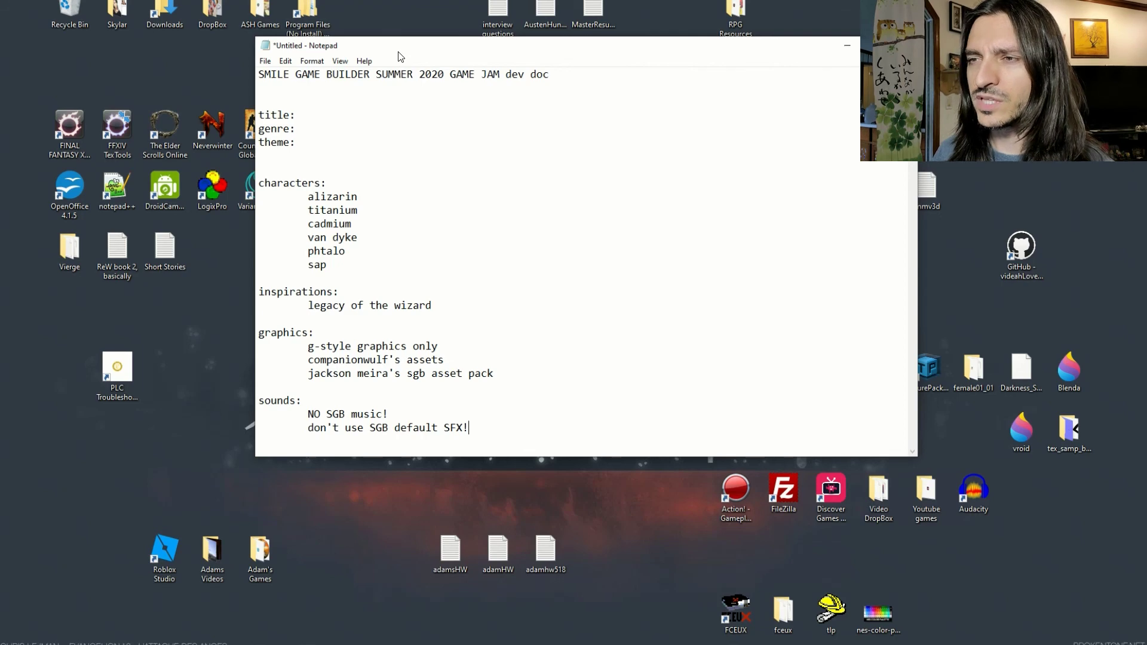
key("Return")
key("Return")
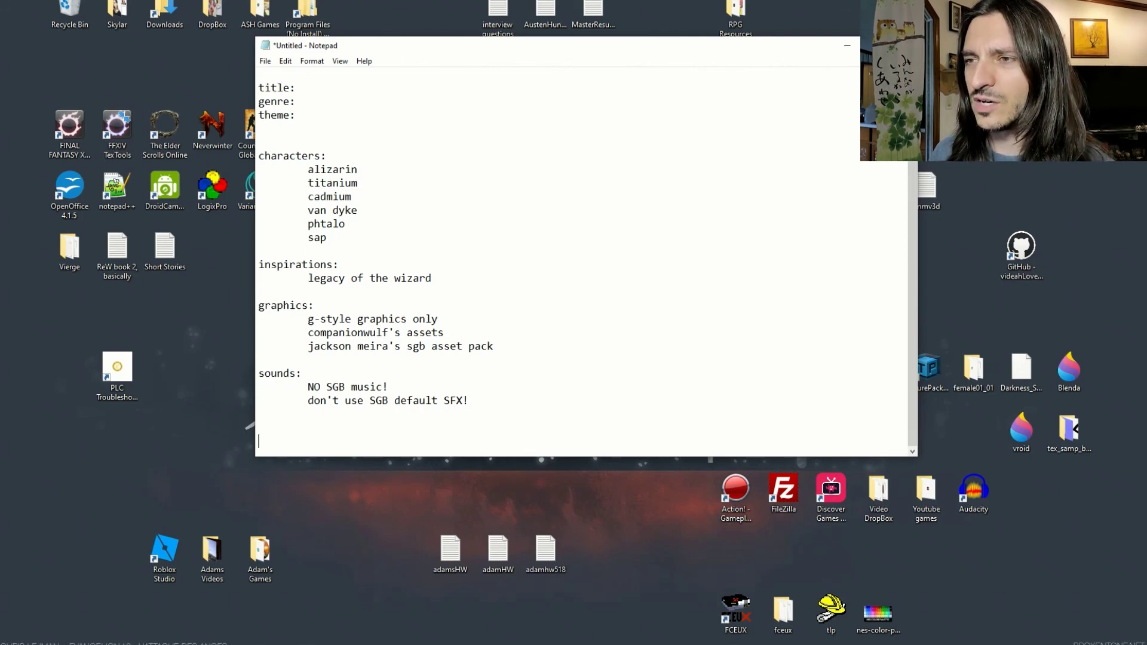
key("BackSpace")
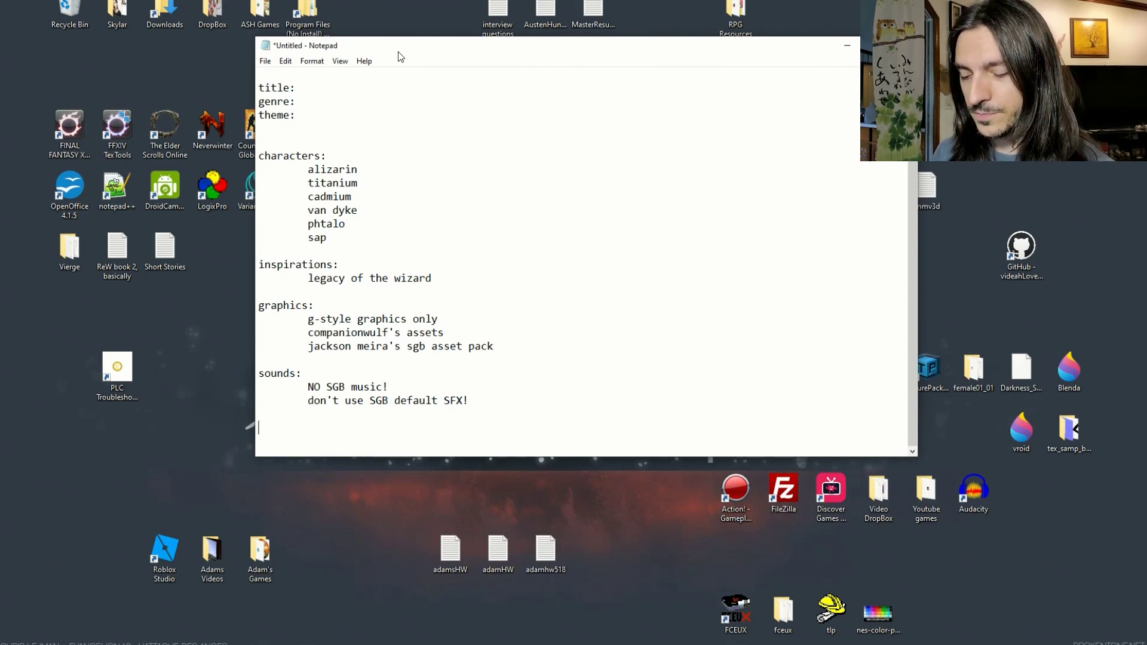
type("collectio")
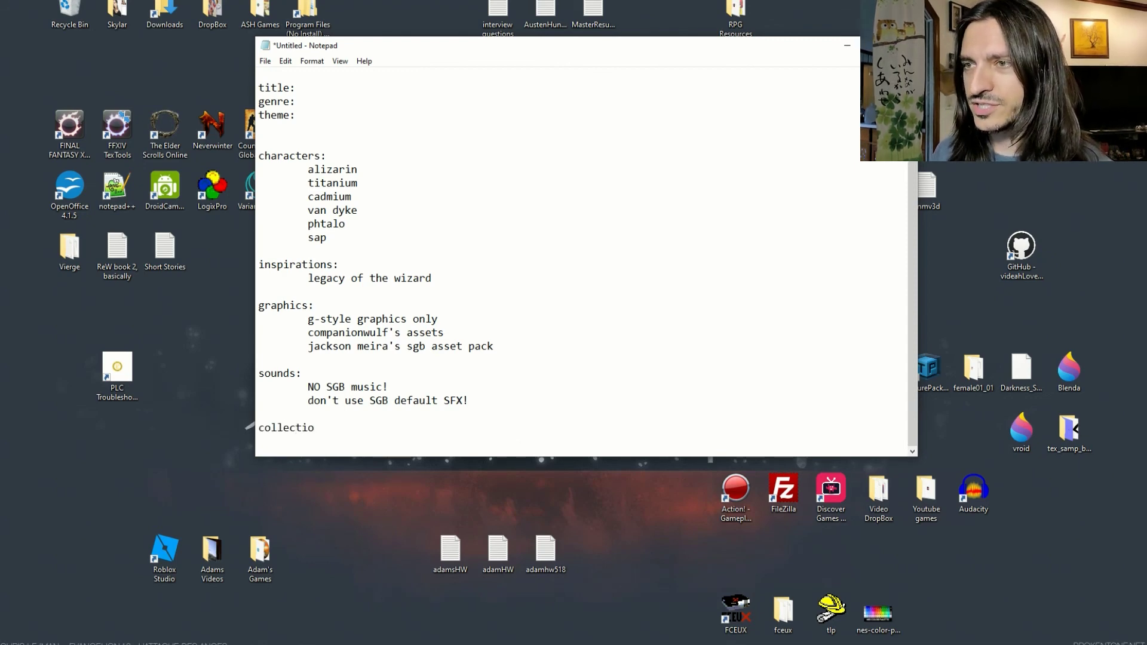
key("BackSpace")
type("ongg")
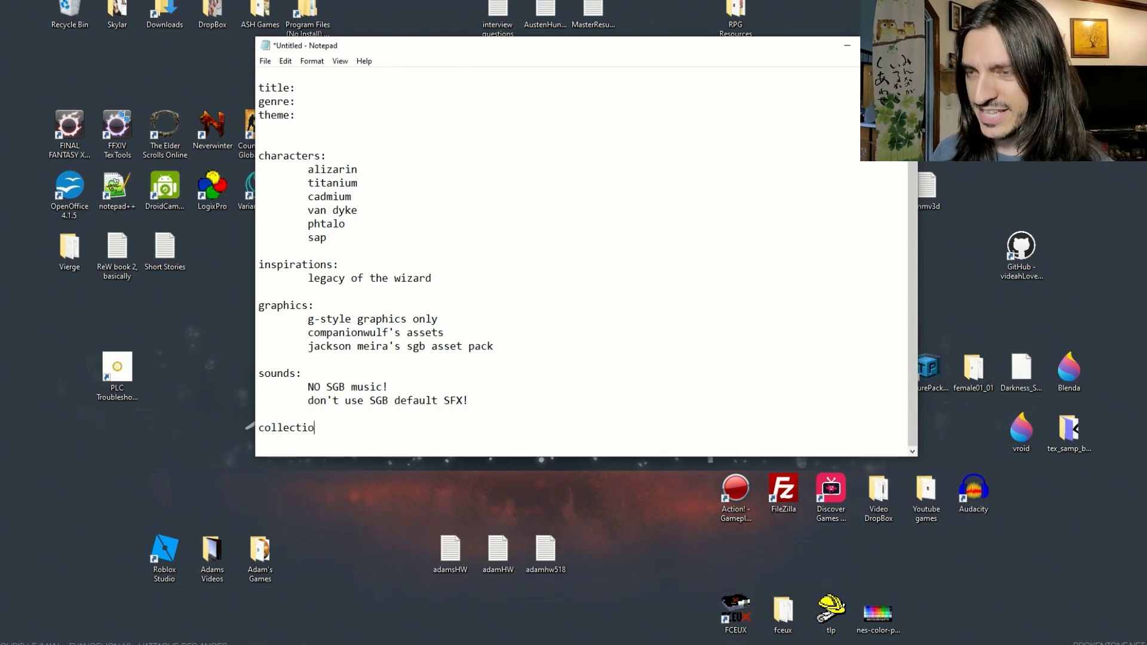
key("BackSpace")
key("BackSpace")
key("BackSpace")
key("BackSpace")
key("BackSpace")
key("BackSpace")
key("BackSpace")
key("BackSpace")
key("BackSpace")
key("BackSpace")
key("BackSpace")
key("BackSpace")
- Add a "gameplay:" heading below the sounds section and indent the line under it
type("game")
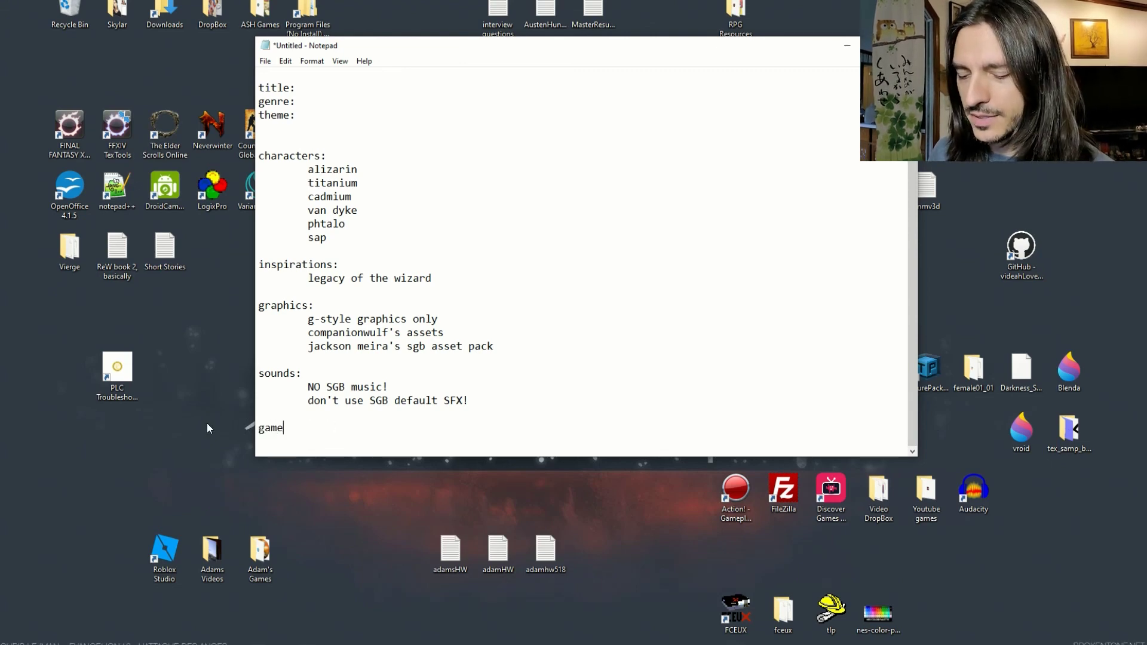
type("play:")
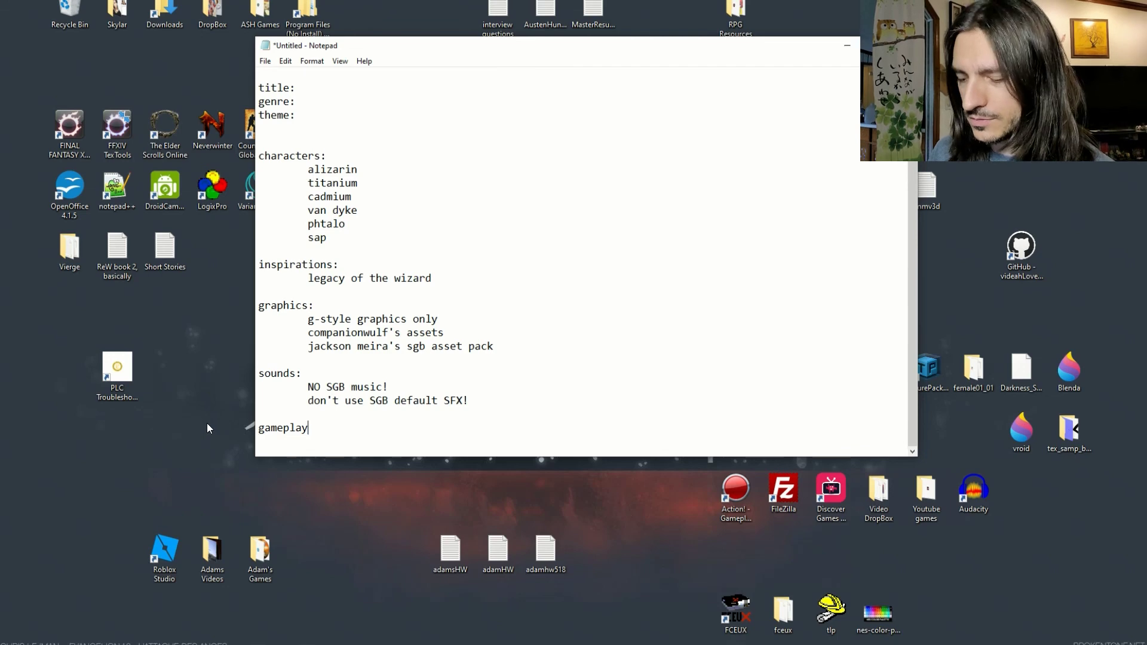
key("Return")
type("col")
key("BackSpace")
key("BackSpace")
key("BackSpace")
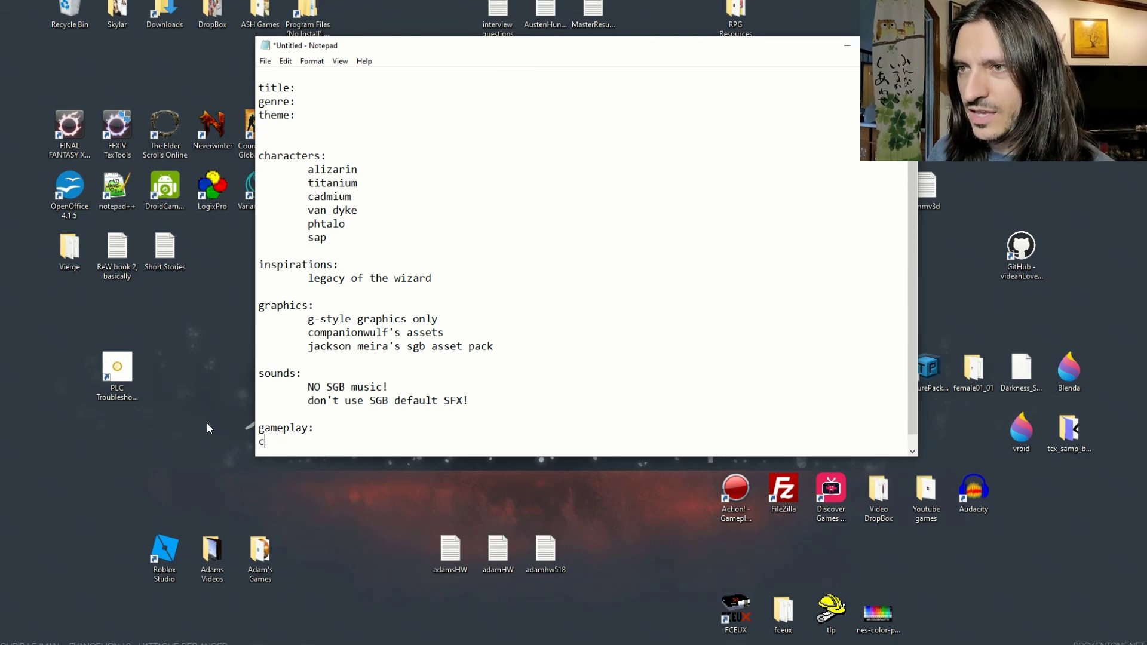
key("Tab")
- Write the gameplay entry "numerous items to collect, many of which unlock new areas"
type("nu")
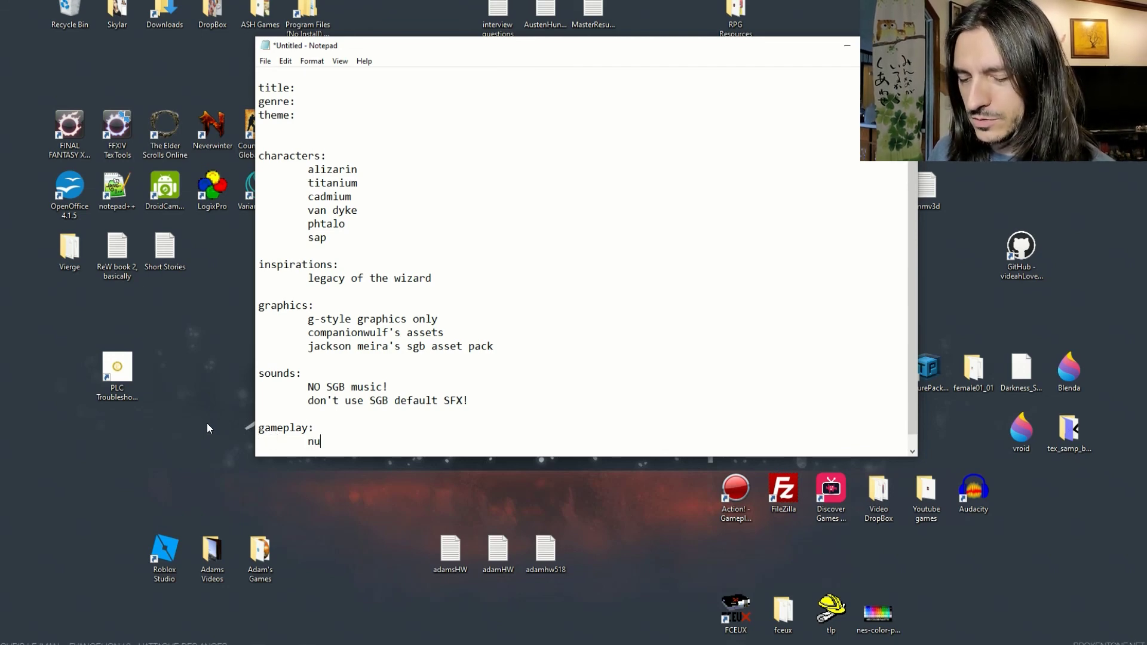
type("merous items to col")
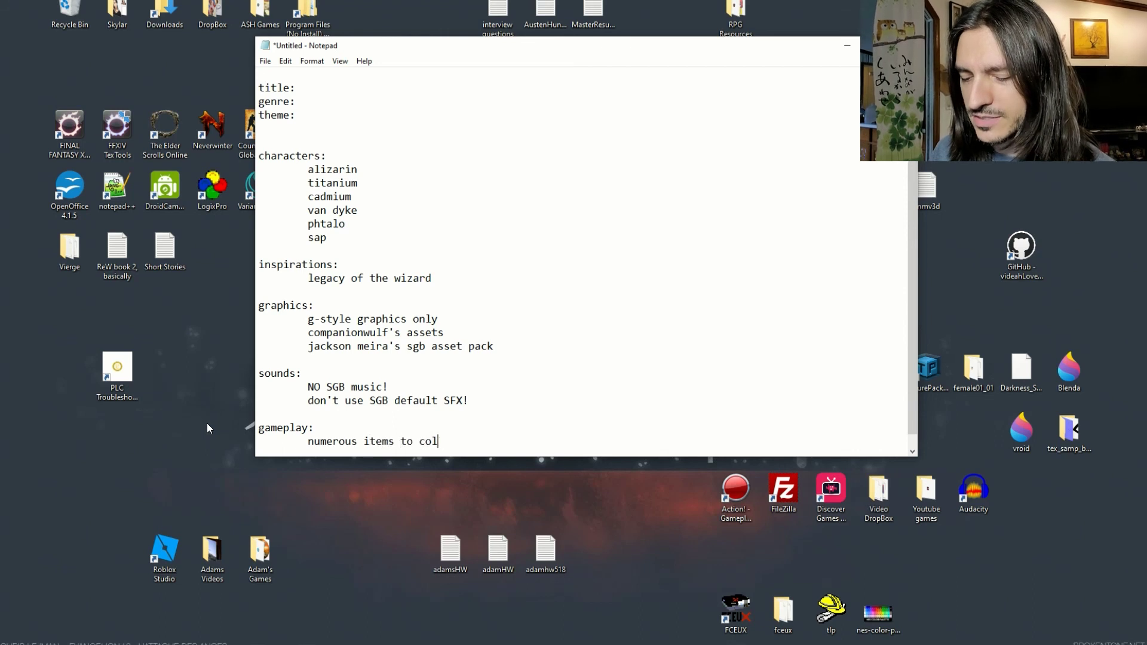
type("lect whi")
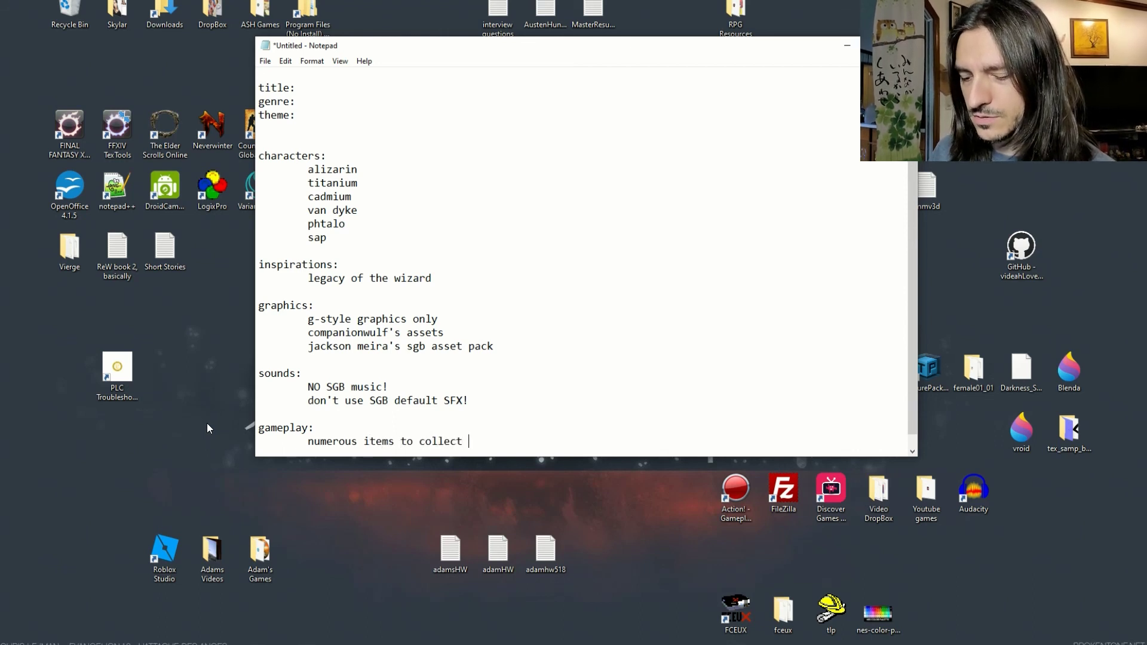
key("BackSpace")
key("BackSpace")
key("BackSpace")
key("BackSpace")
type(",")
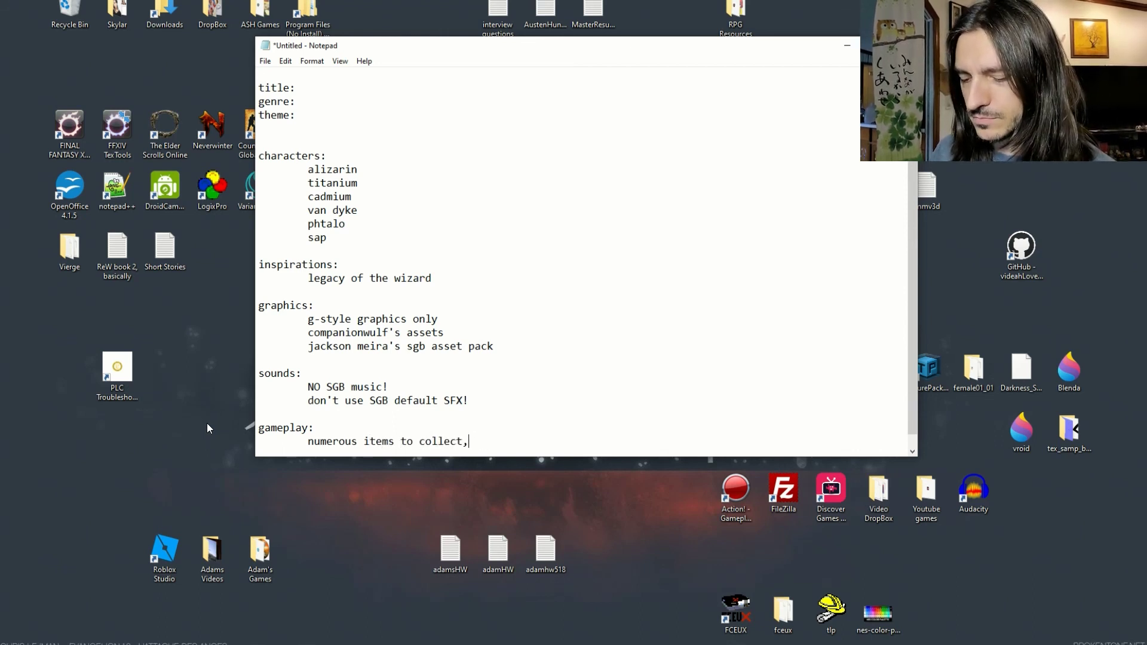
type(" many of which un")
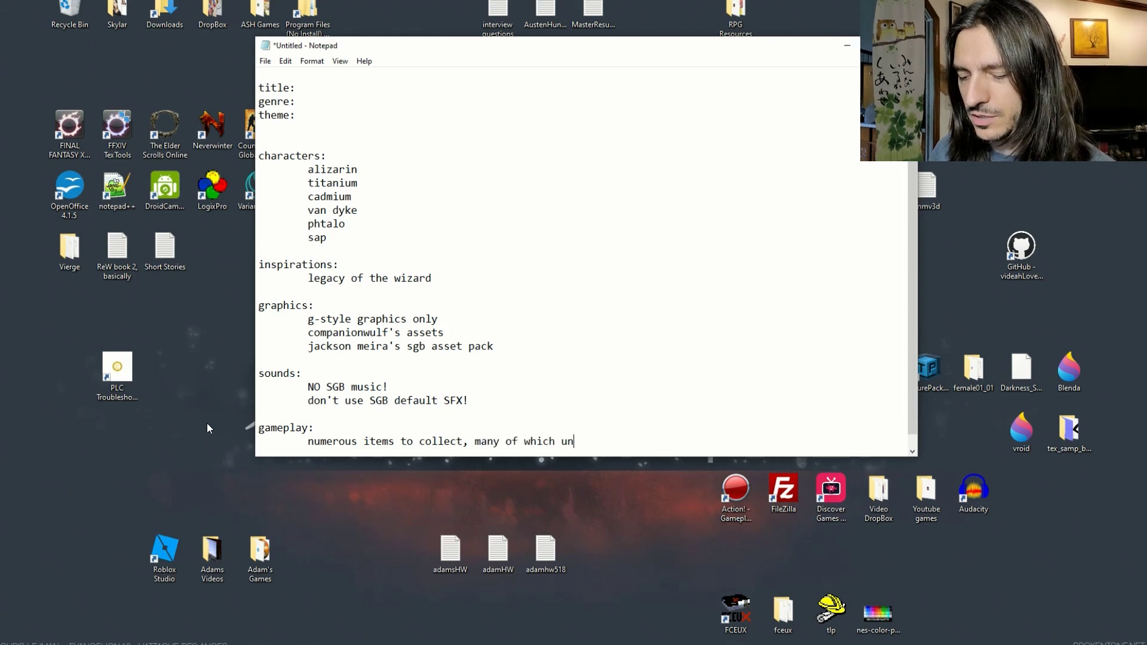
type("lock new areas")
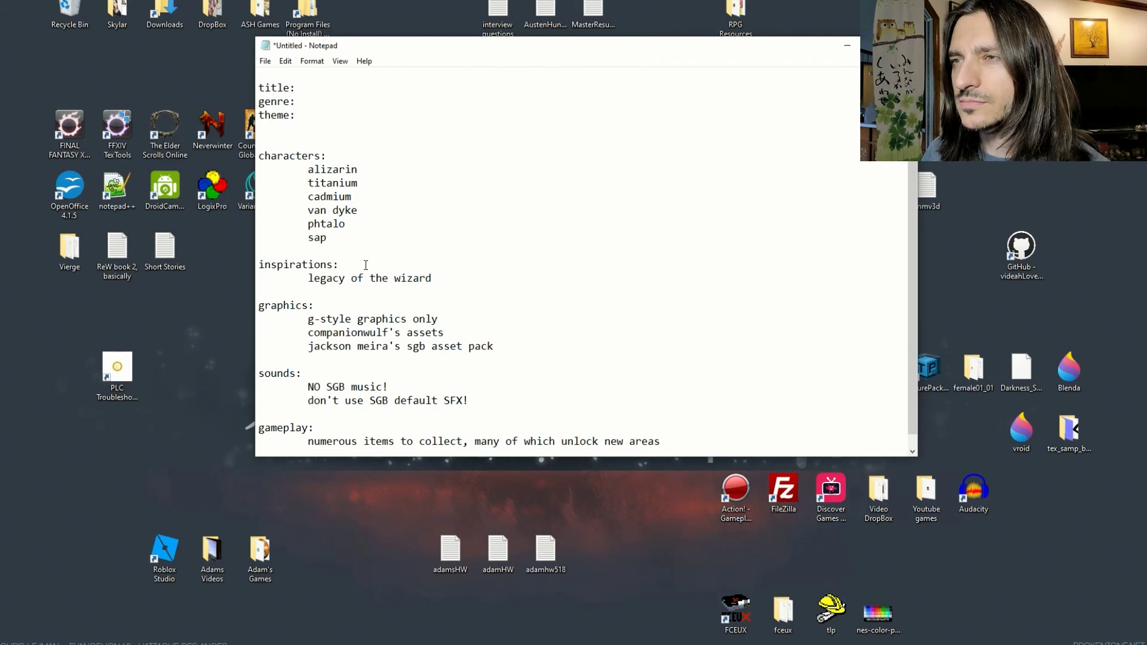
- Add a "story:" heading at the end of the document, one blank line below gameplay, and indent the following line
left_click(472, 279)
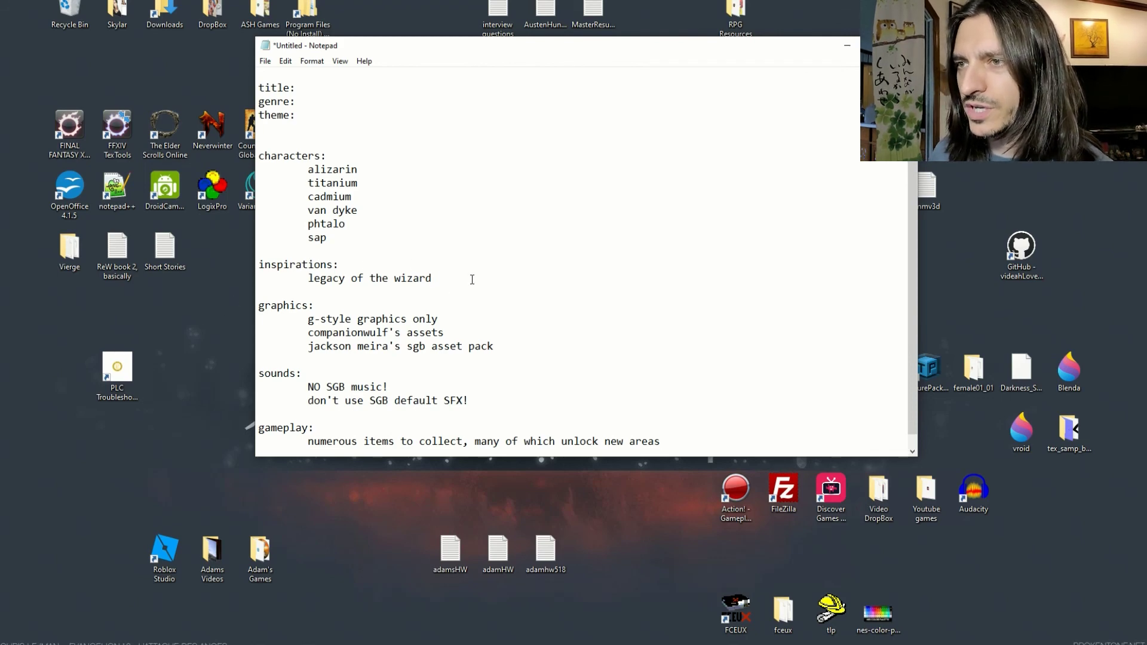
key("ctrl+End")
key("Return")
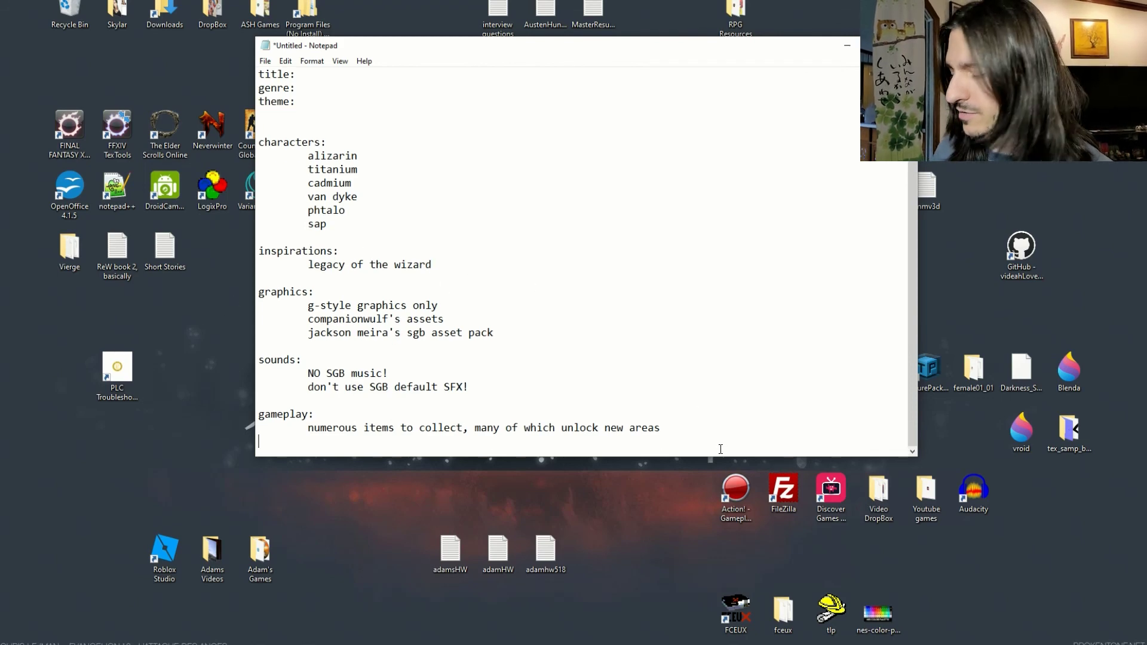
key("Return")
type("stor")
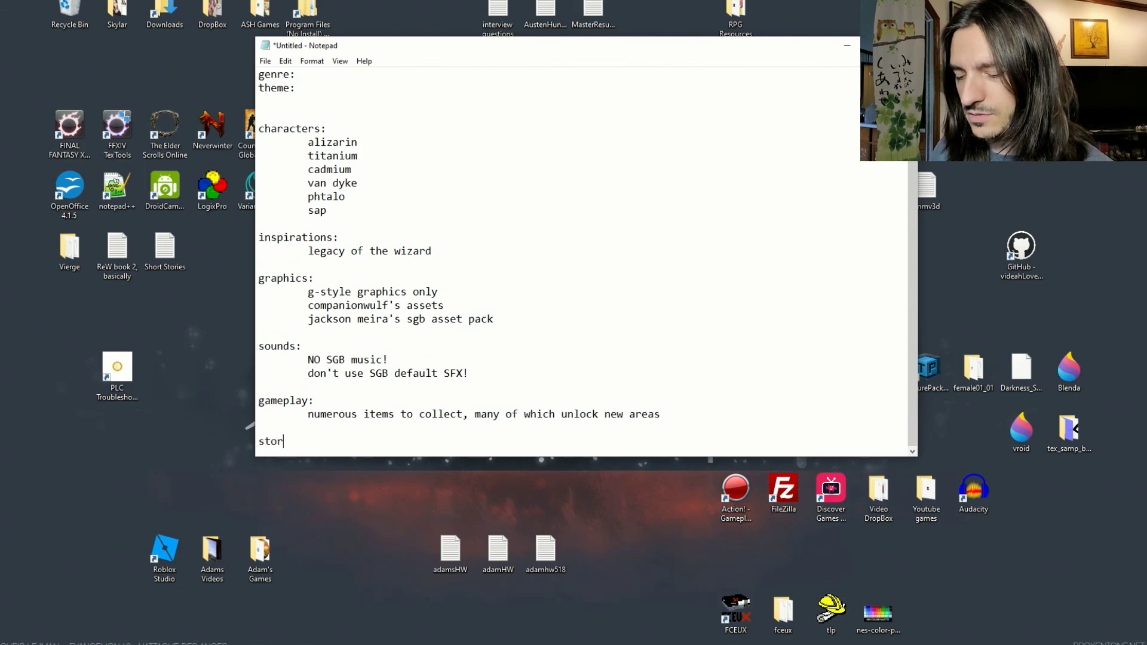
type("y:")
key("Return")
key("Tab")
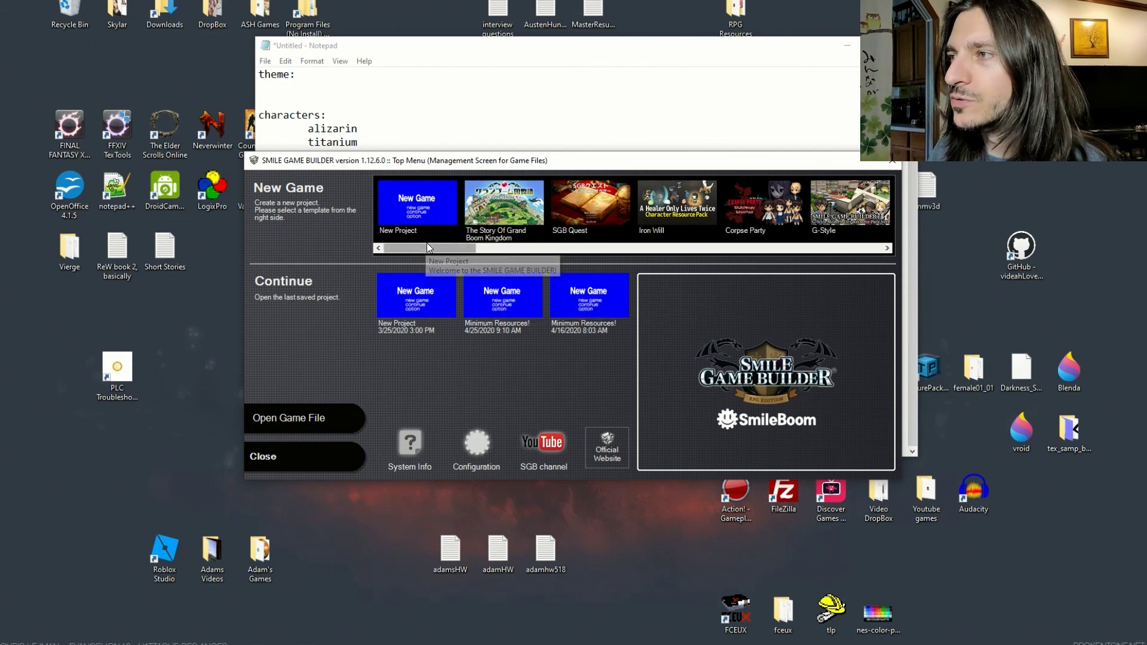
- Switch to Smile Game Builder, create a new game from the "Minimum Resources!" template and maximize its editor window
left_click_drag(427, 248, 883, 288)
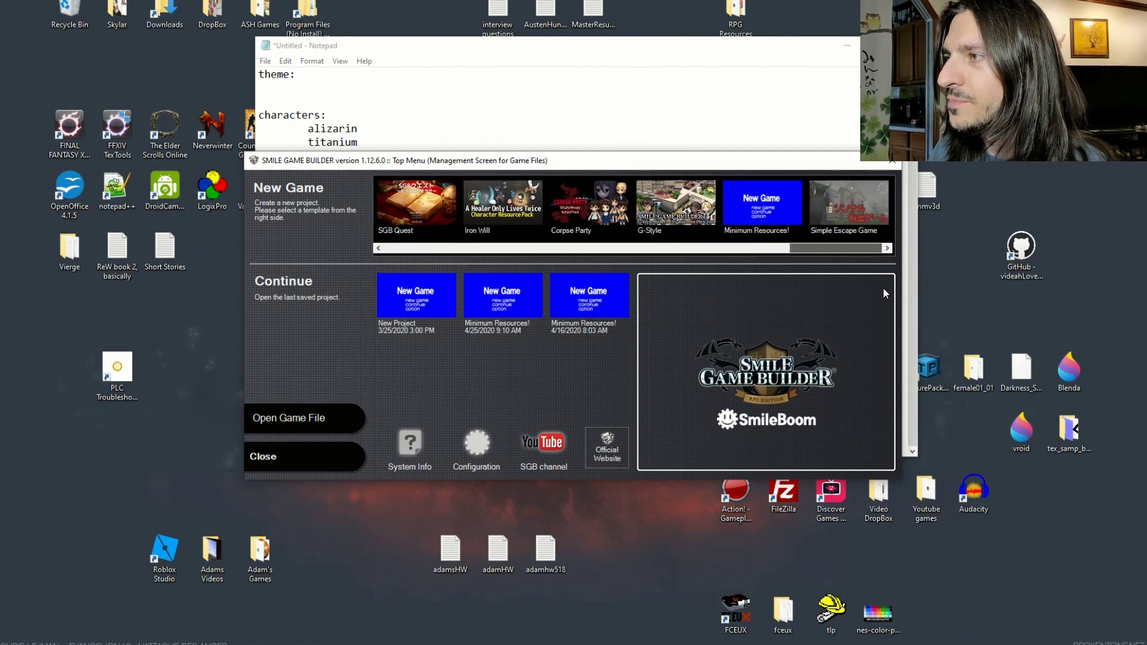
left_click(781, 198)
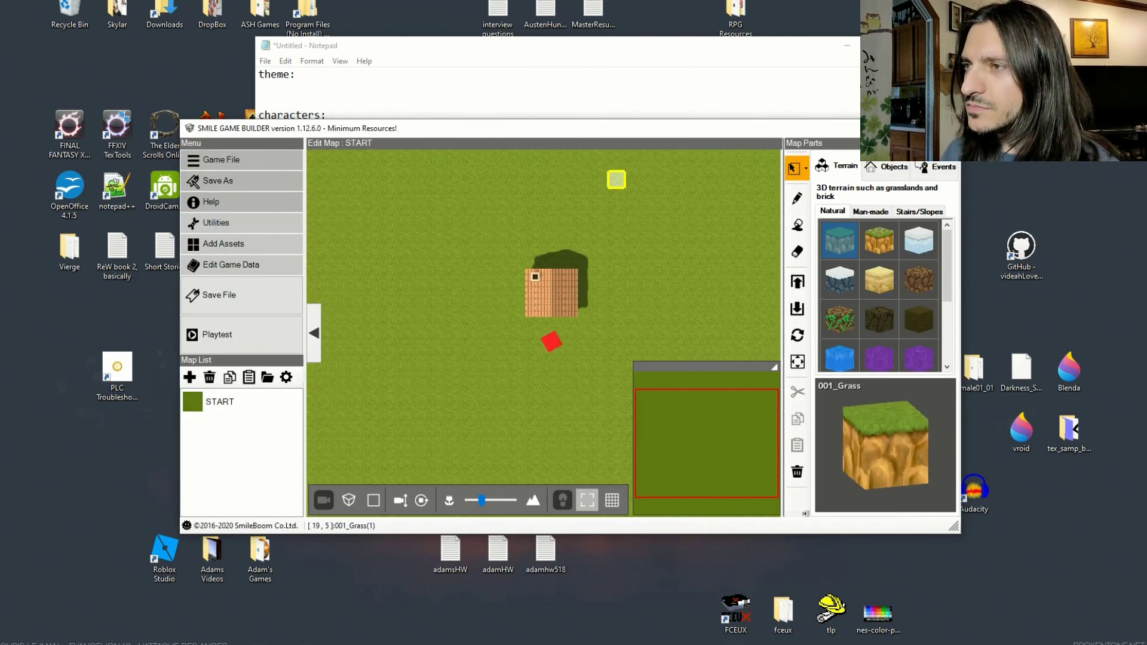
left_click(919, 128)
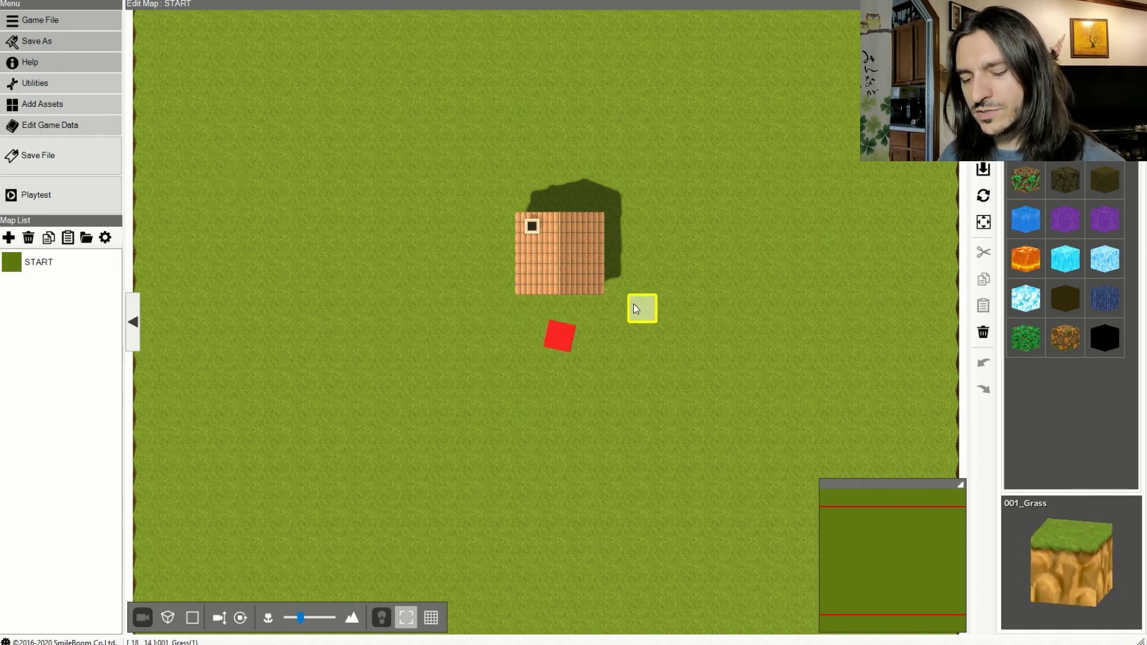
scroll(627, 290, "up", 1)
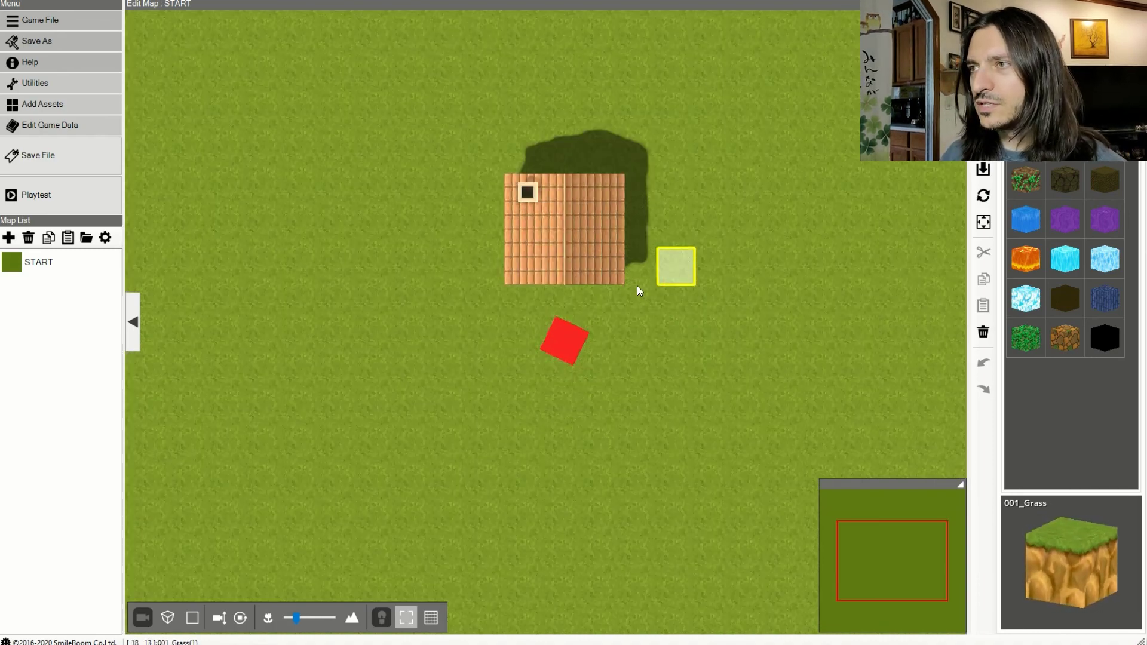
right_click_drag(635, 235, 523, 208)
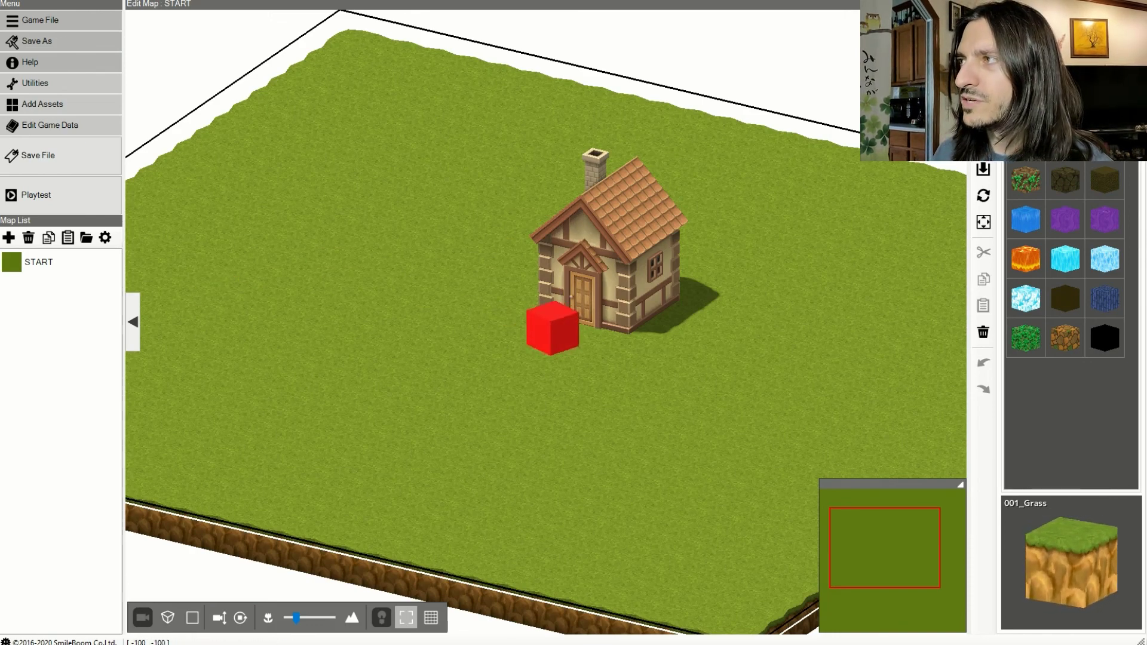
- Enable the "8-bit Sound Pack by JOEDOWN" DLC in the resource archive and add all its assets to the game
left_click(83, 104)
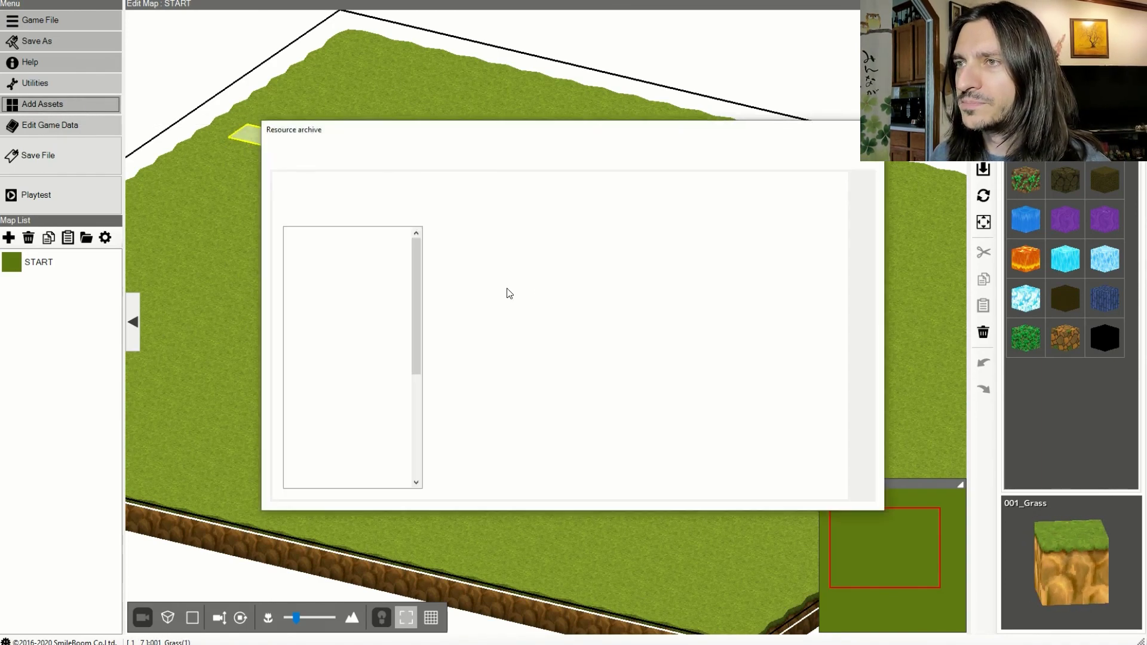
scroll(446, 312, "down", 1)
scroll(439, 311, "down", 1)
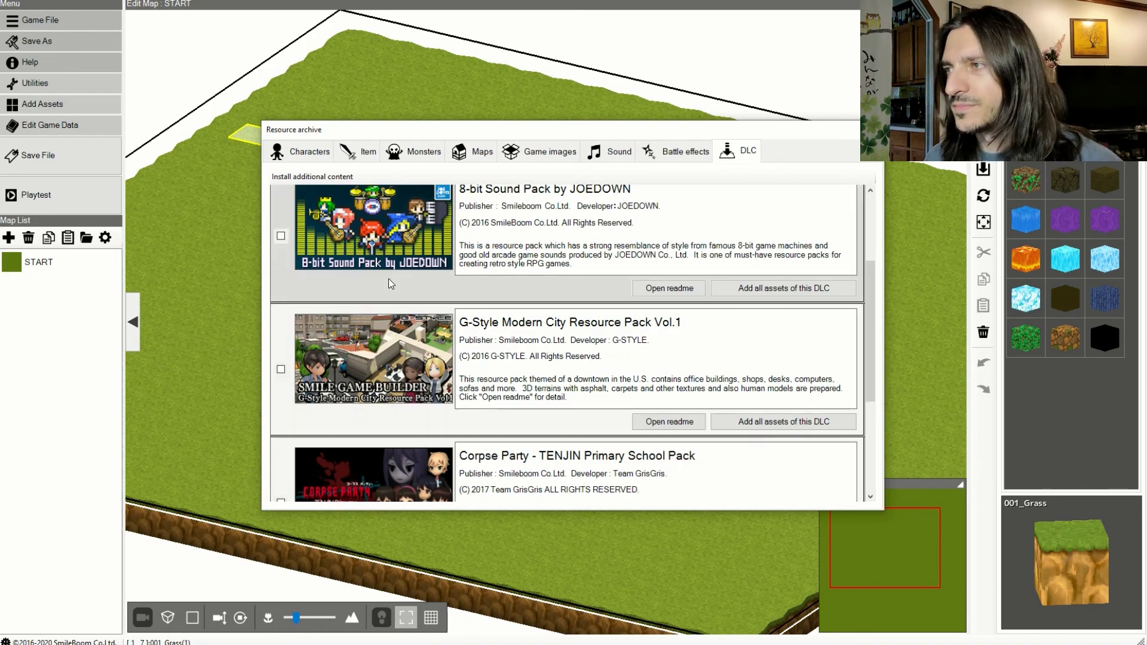
left_click(284, 235)
left_click(784, 304)
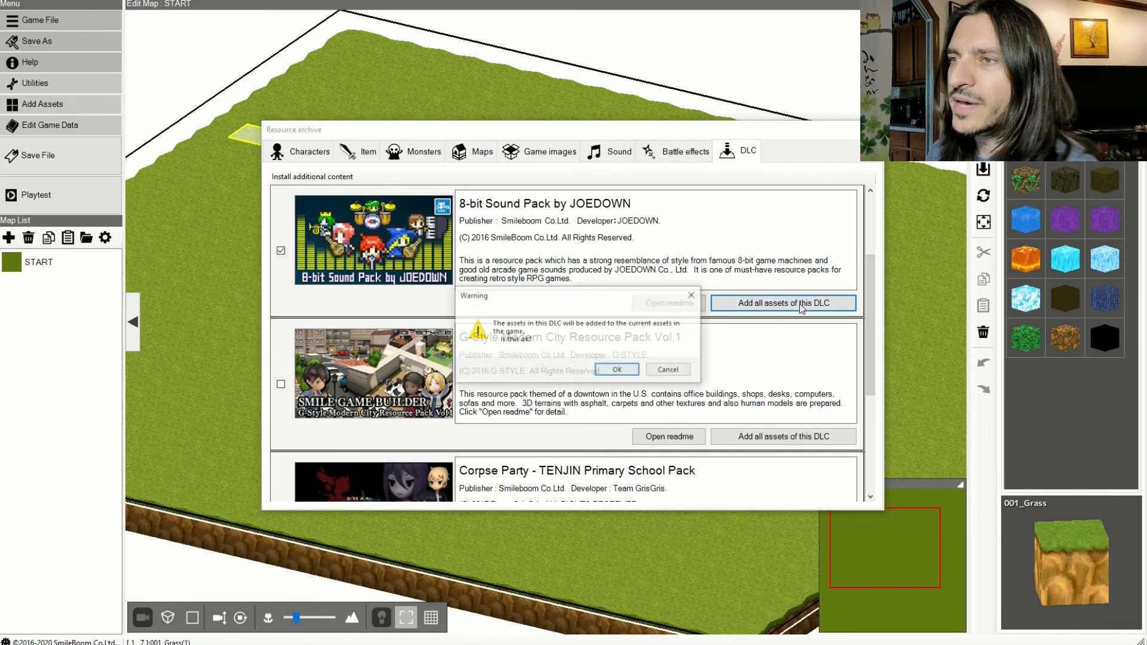
left_click(617, 369)
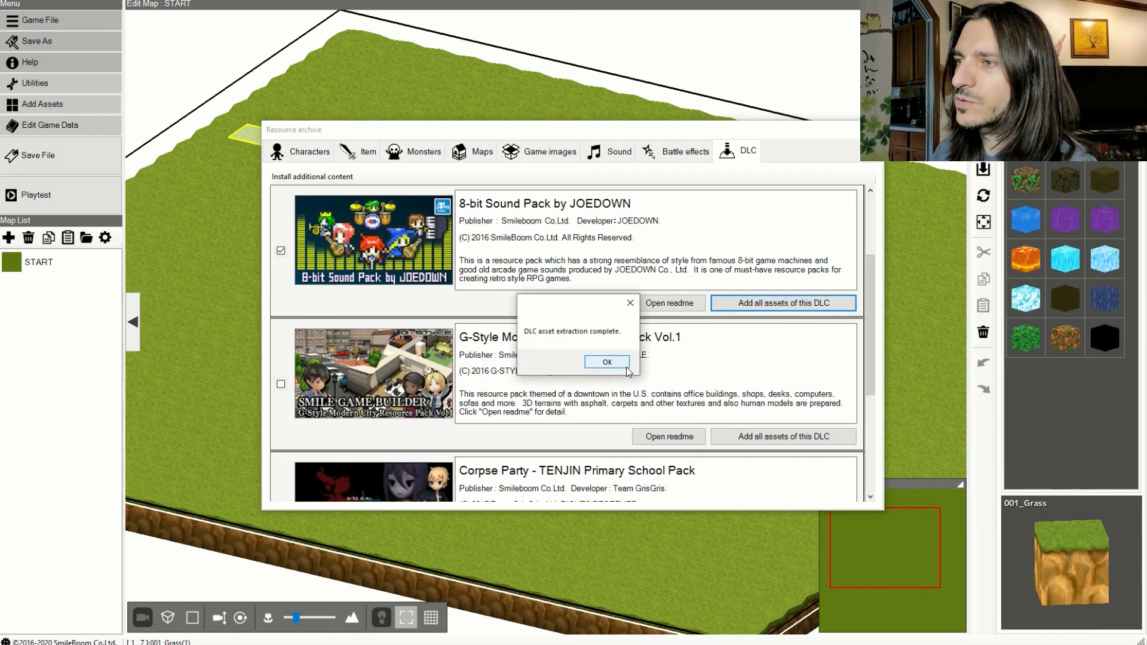
left_click(607, 362)
- Enable the "G-Style Modern City Resource Pack Vol.1" DLC and add all its assets to the game
scroll(383, 327, "down", 2)
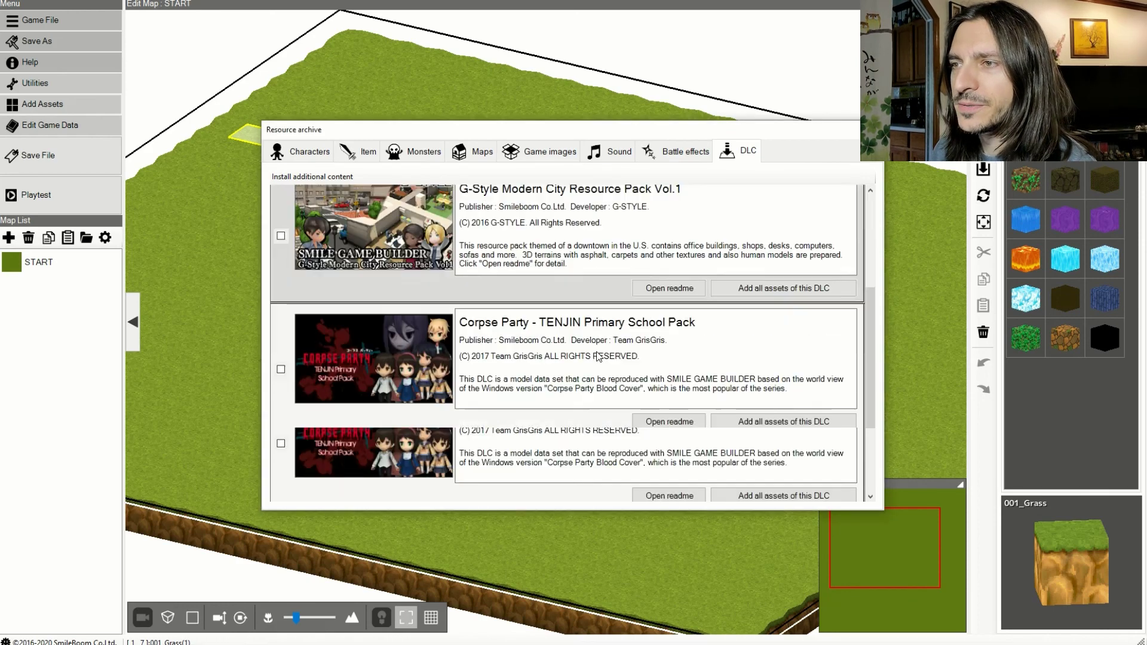
left_click(281, 237)
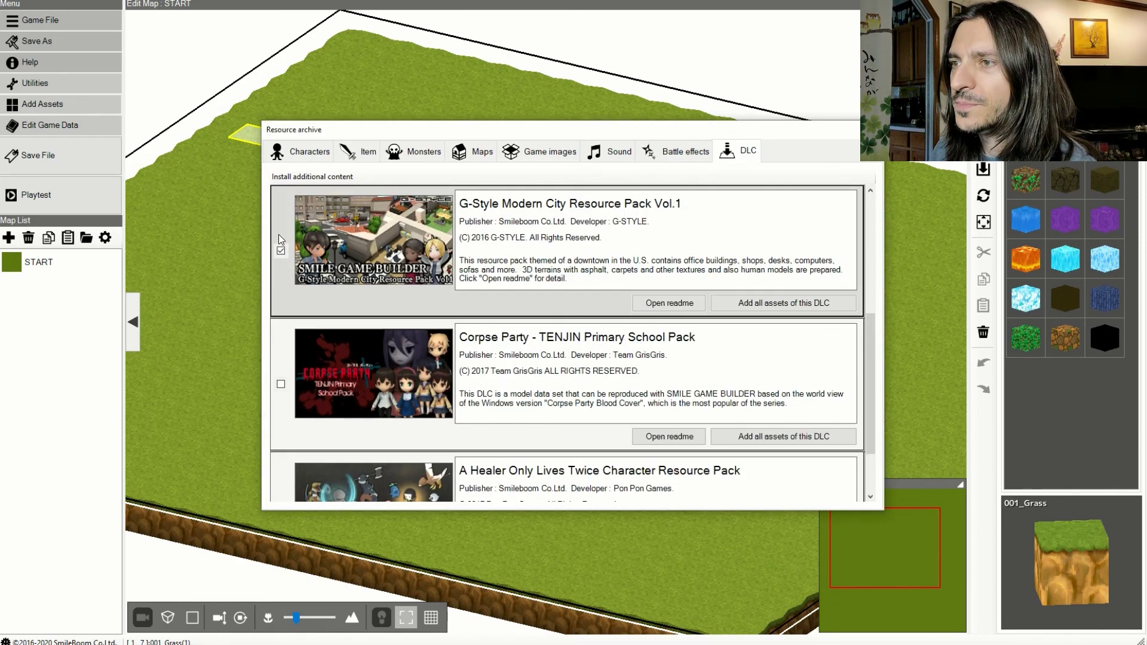
left_click(751, 306)
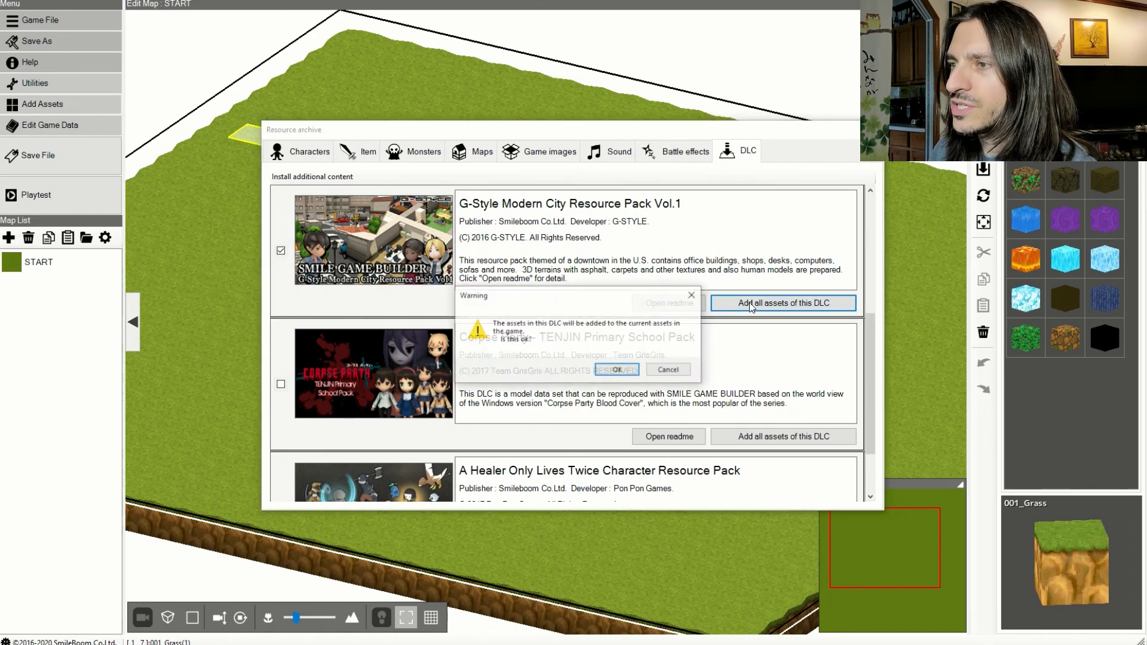
left_click(616, 371)
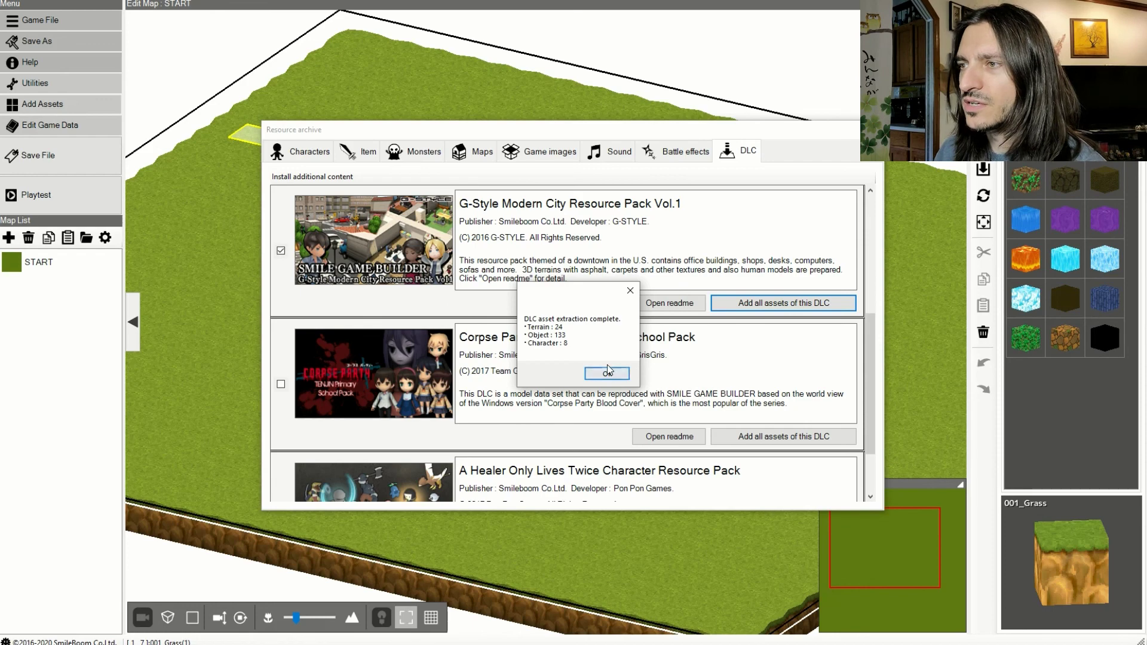
left_click(607, 374)
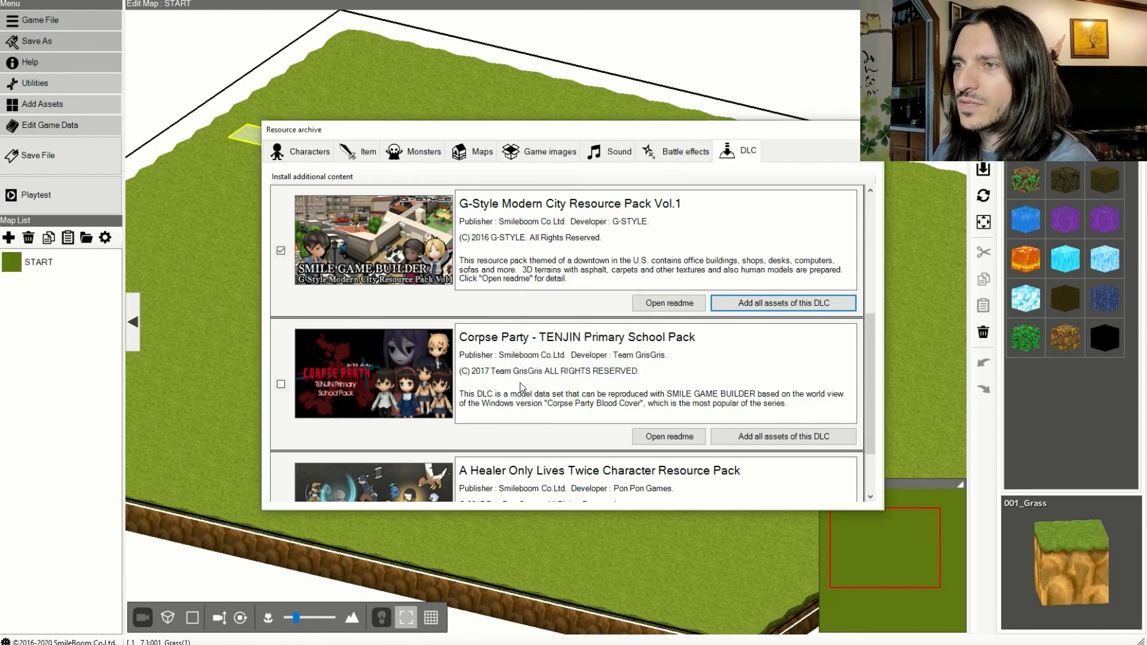
- Enable the "Corpse Party - TENJIN Primary School Pack" DLC, and add all assets from it and from "A Healer Only Lives Twice Character Resource Pack" to the game
left_click(280, 384)
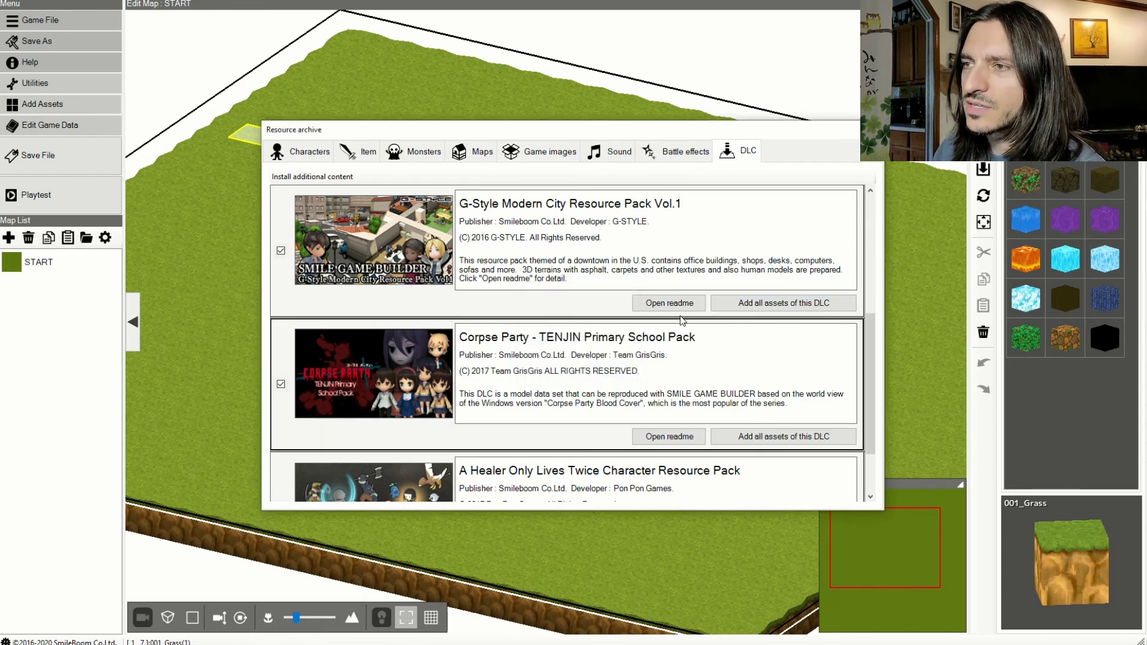
scroll(682, 320, "down", 1)
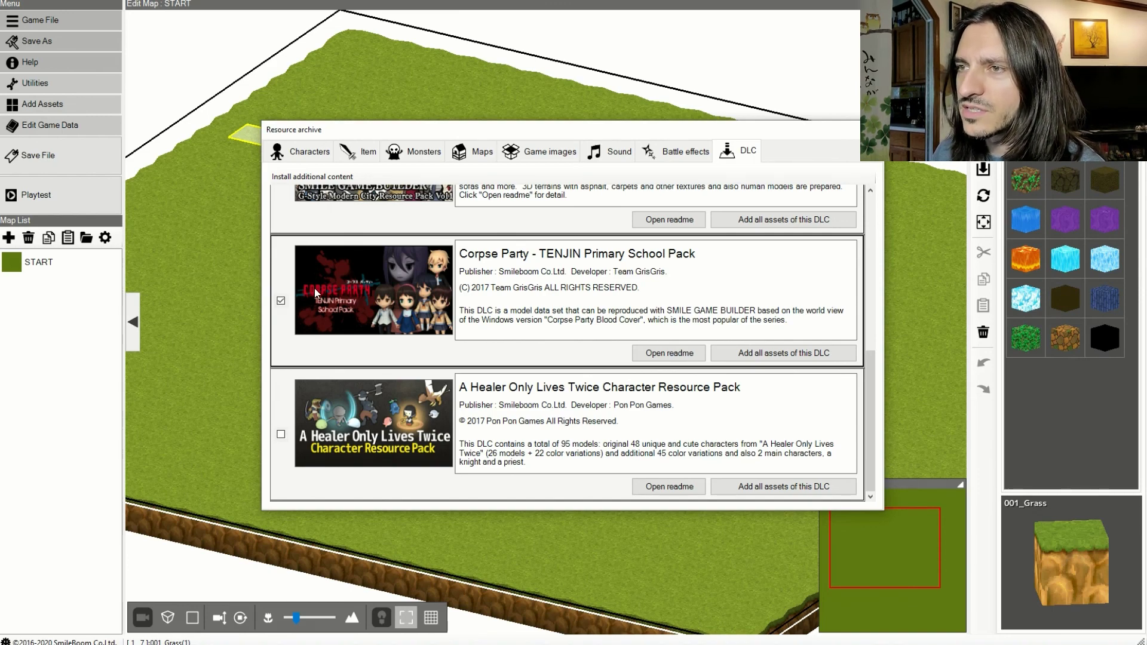
left_click(281, 300)
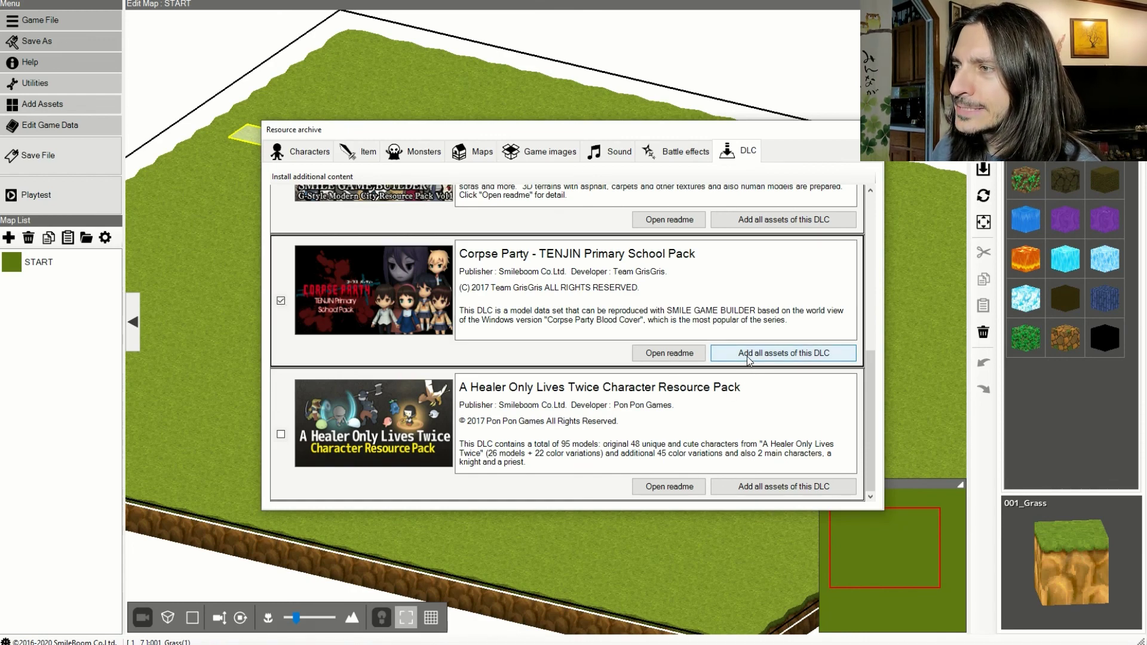
left_click(757, 352)
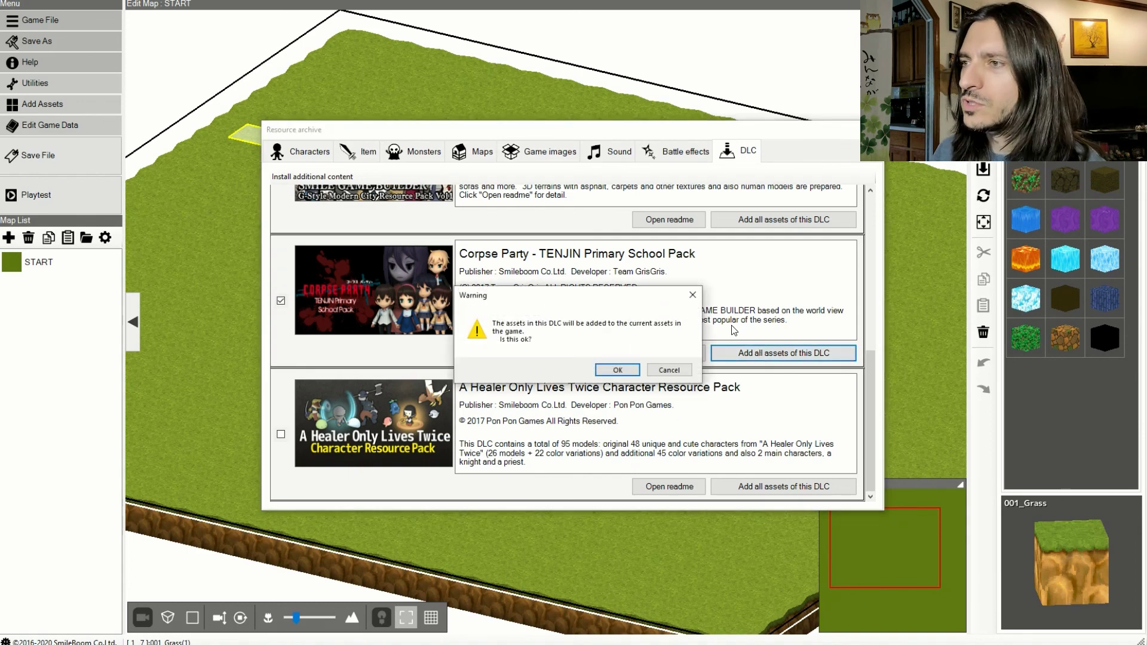
left_click(618, 371)
left_click(607, 373)
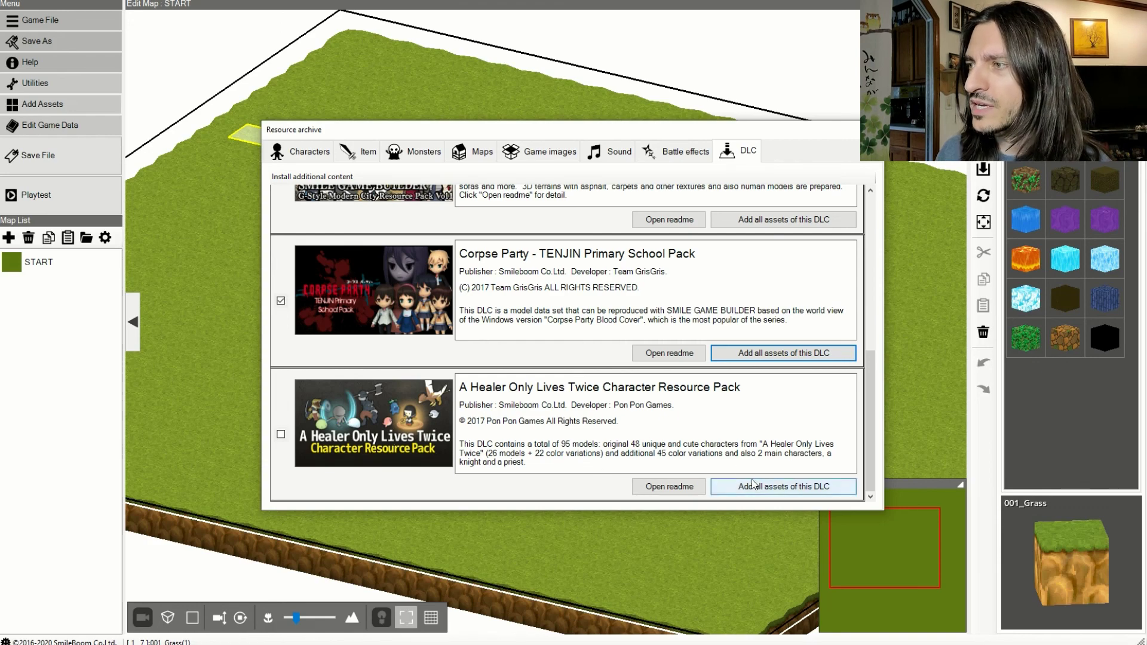
left_click(777, 487)
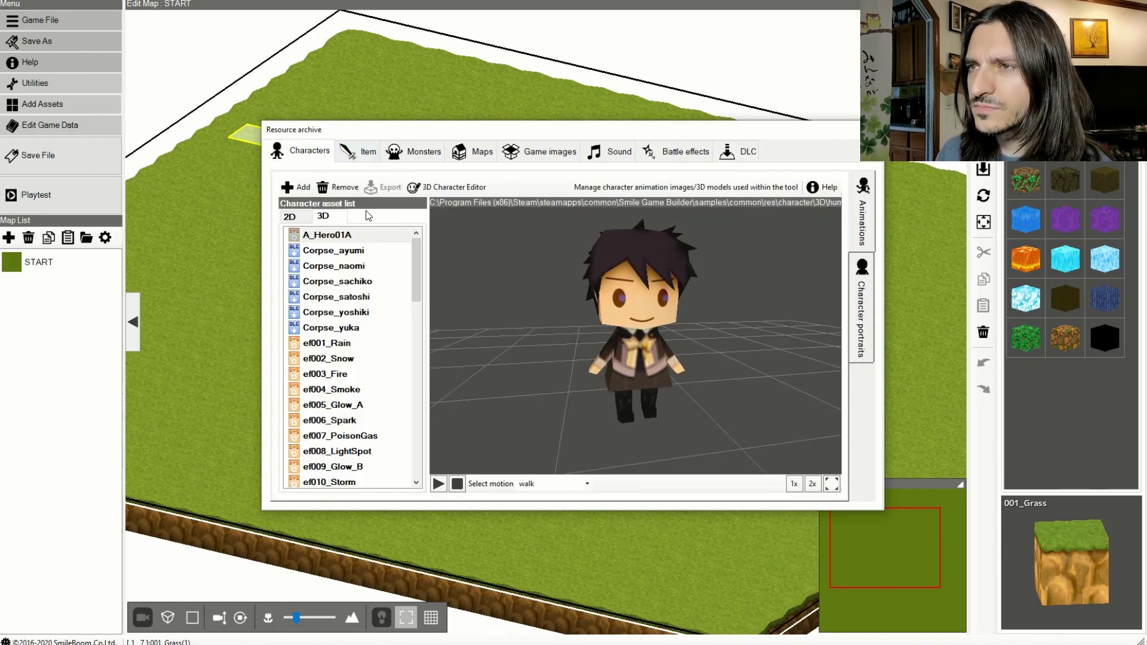
- Preview the 3D character models whose names begin with Corpse_ and move the resource archive window higher on the screen
left_click(356, 254)
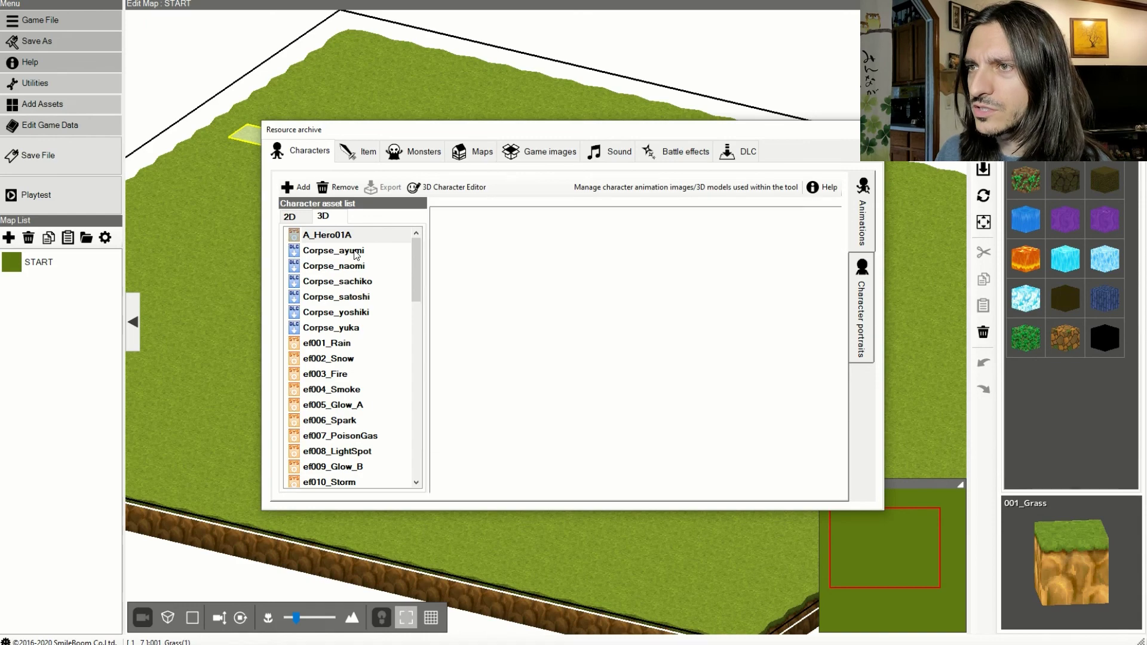
left_click(360, 266)
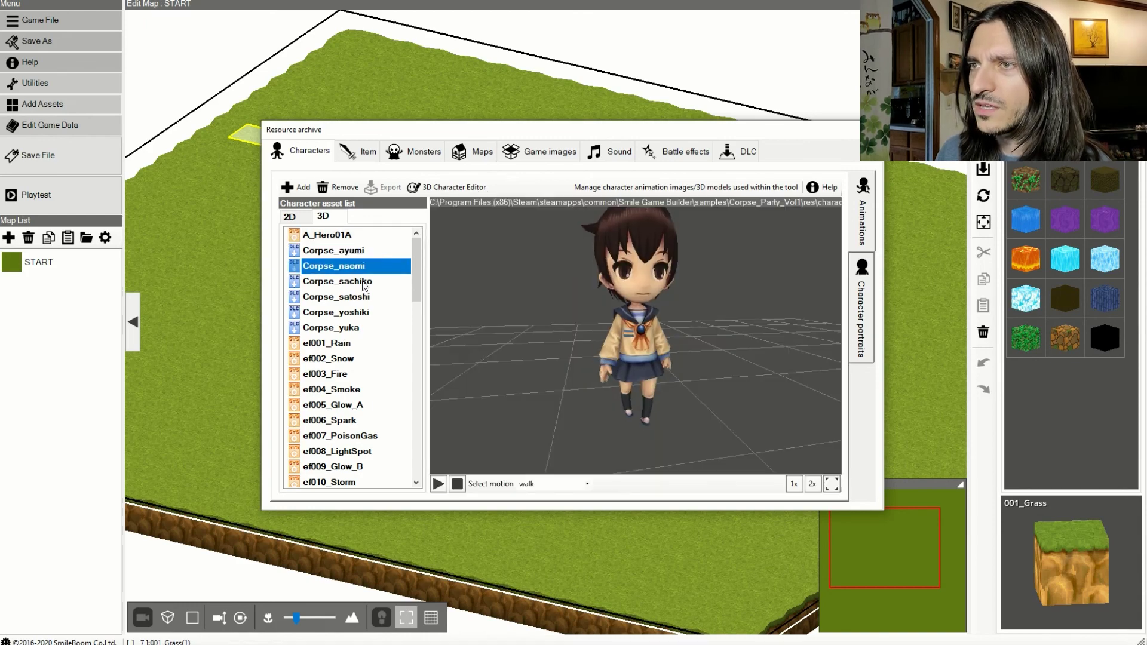
left_click(366, 283)
left_click_drag(412, 263, 420, 260)
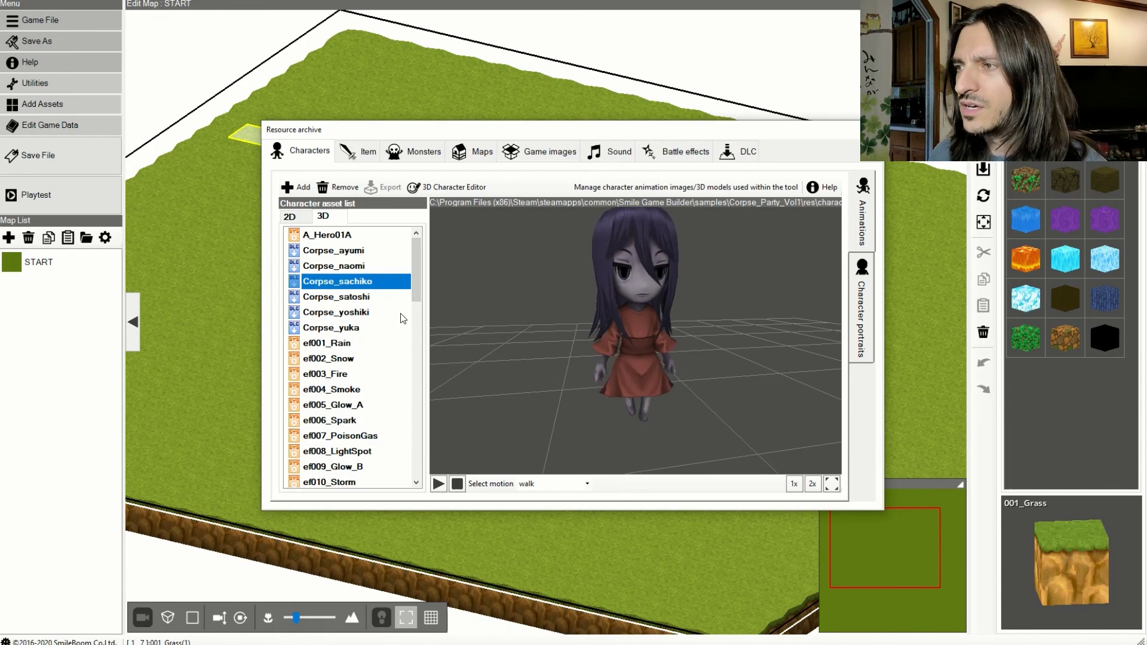
left_click(358, 312)
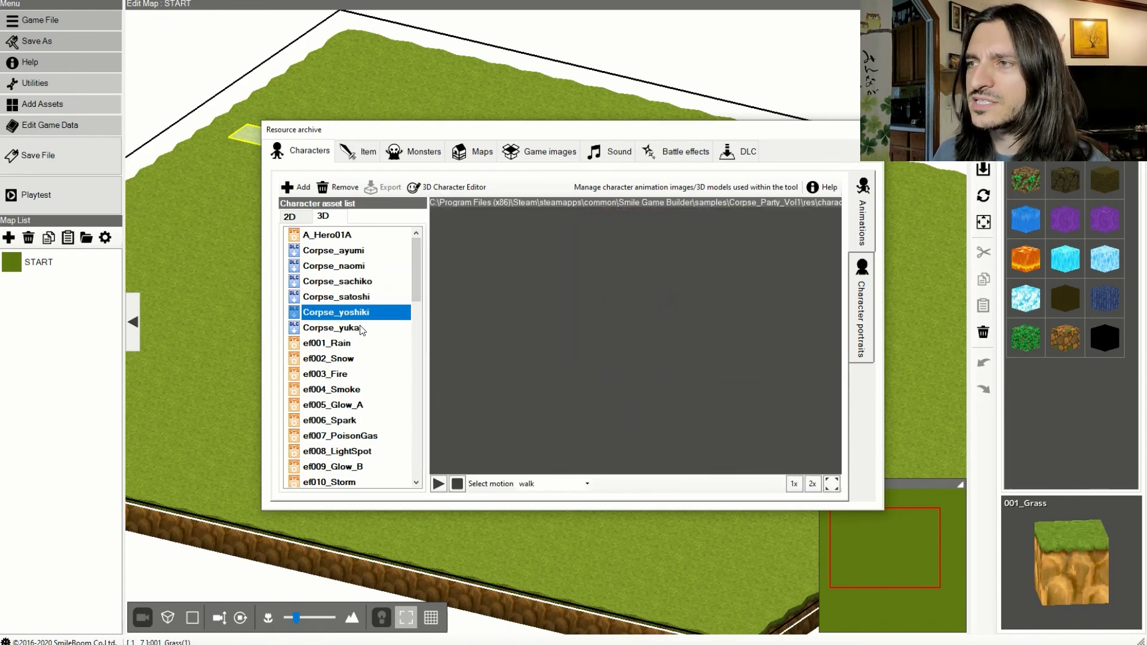
left_click(361, 329)
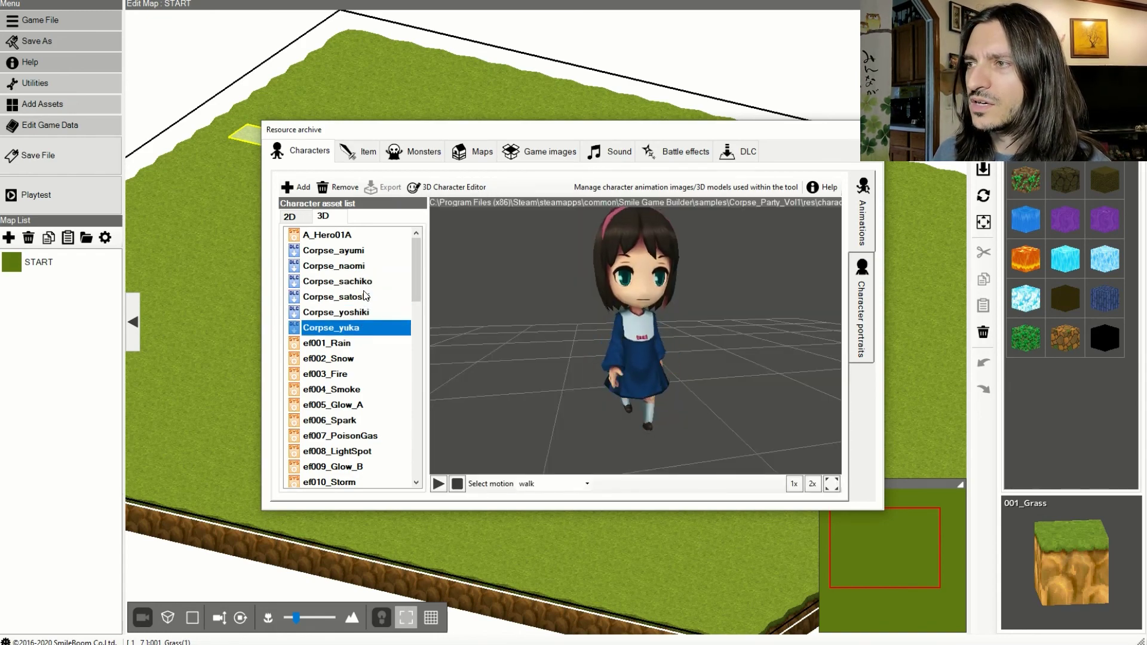
left_click(366, 296)
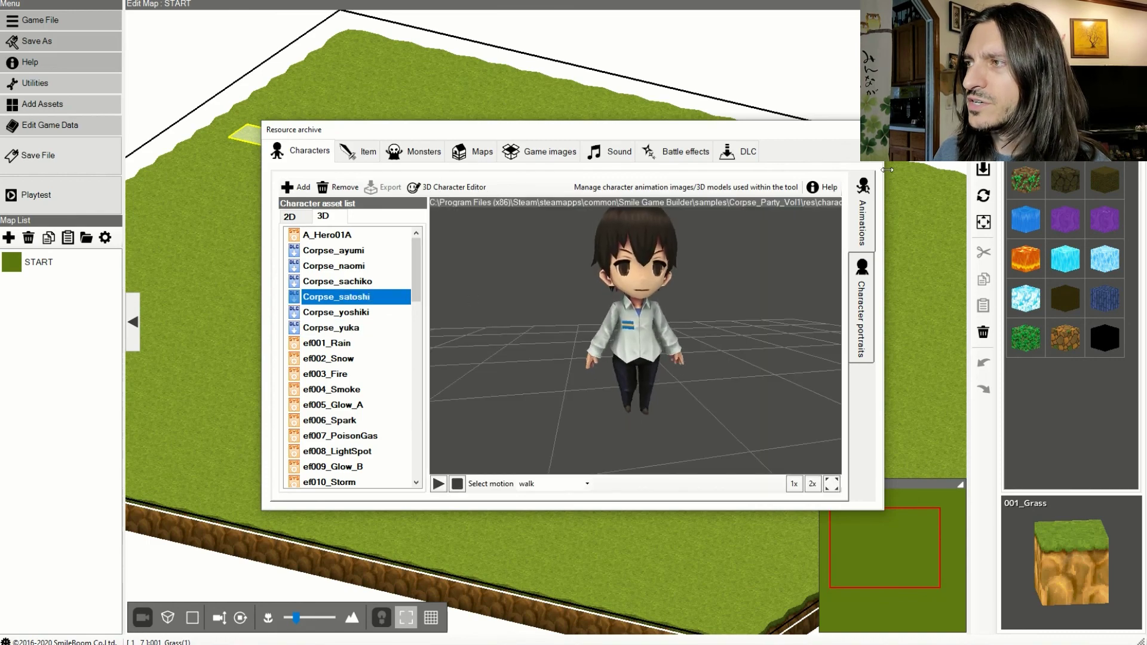
left_click_drag(817, 140, 799, 91)
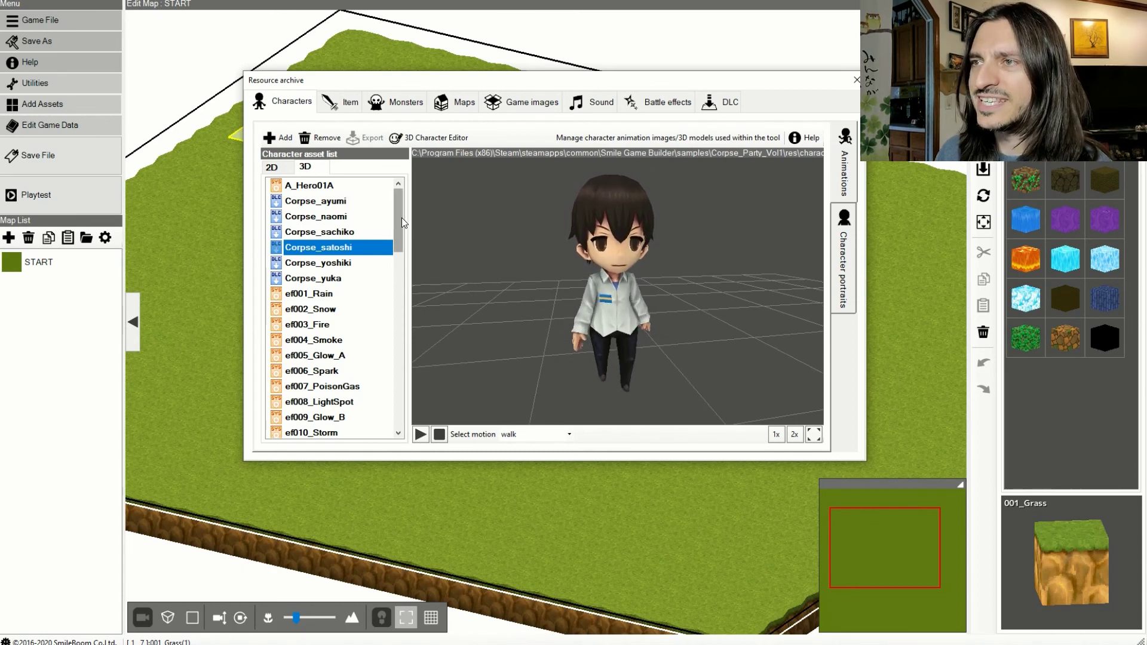
mouse_move(402, 218)
left_mouse_down()
mouse_move(402, 243)
mouse_move(396, 212)
left_mouse_up()
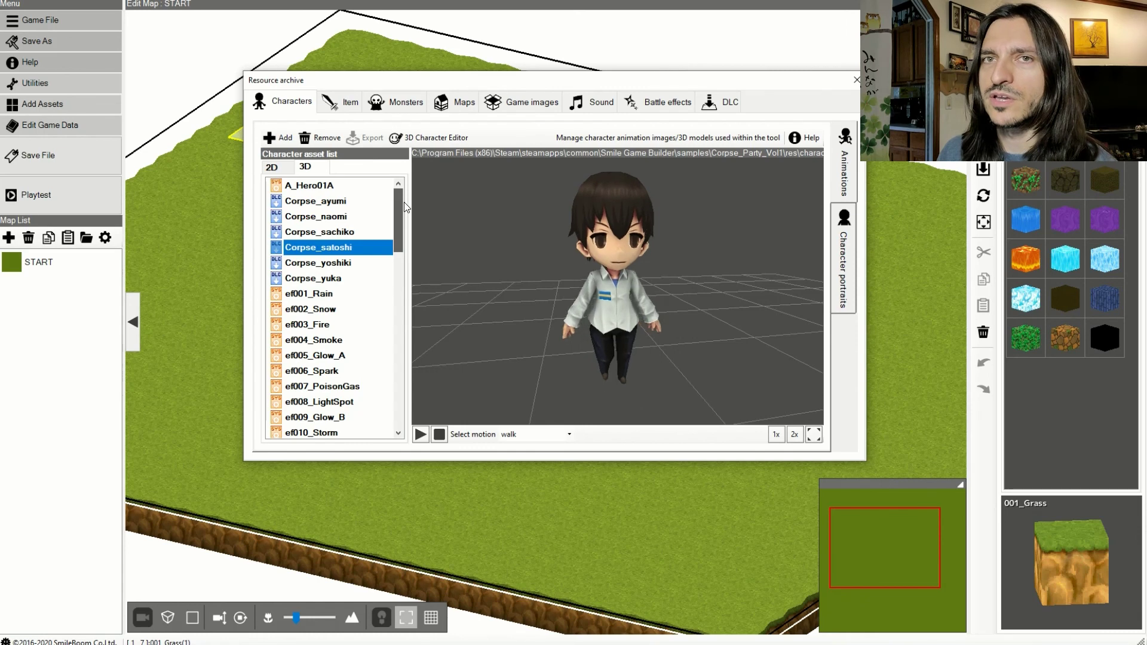
- Compare the 3D models from Corpse_ayumi through Corpse_yuka in list order
left_click(312, 201)
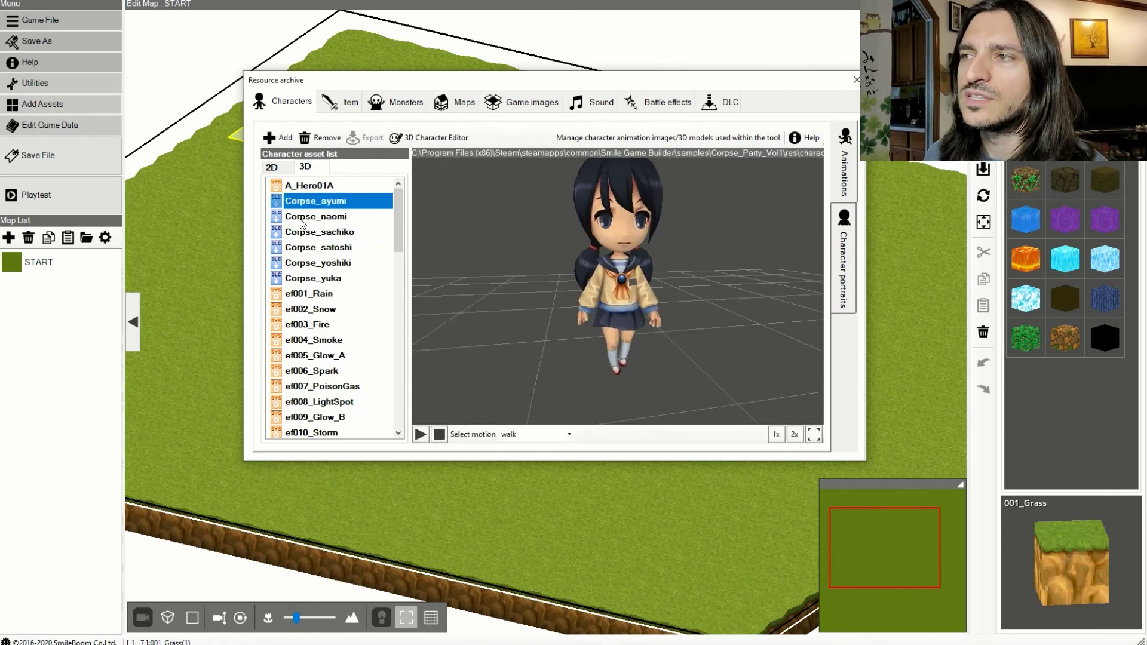
left_click(301, 216)
left_click(316, 232)
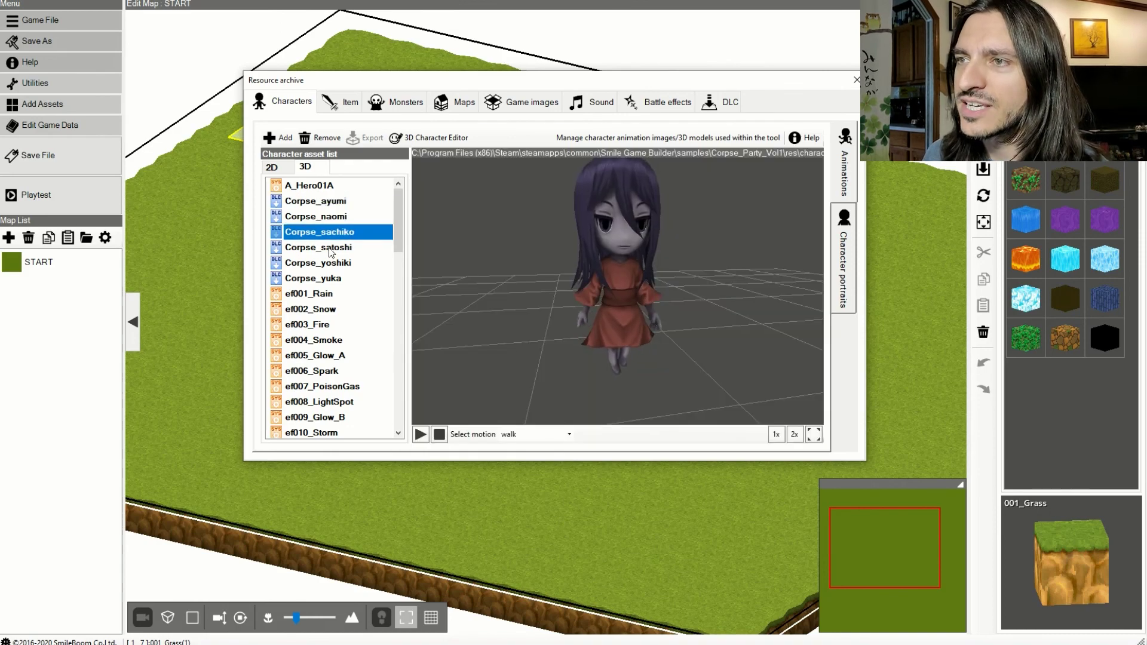
left_click(332, 247)
left_click(340, 262)
left_click(345, 279)
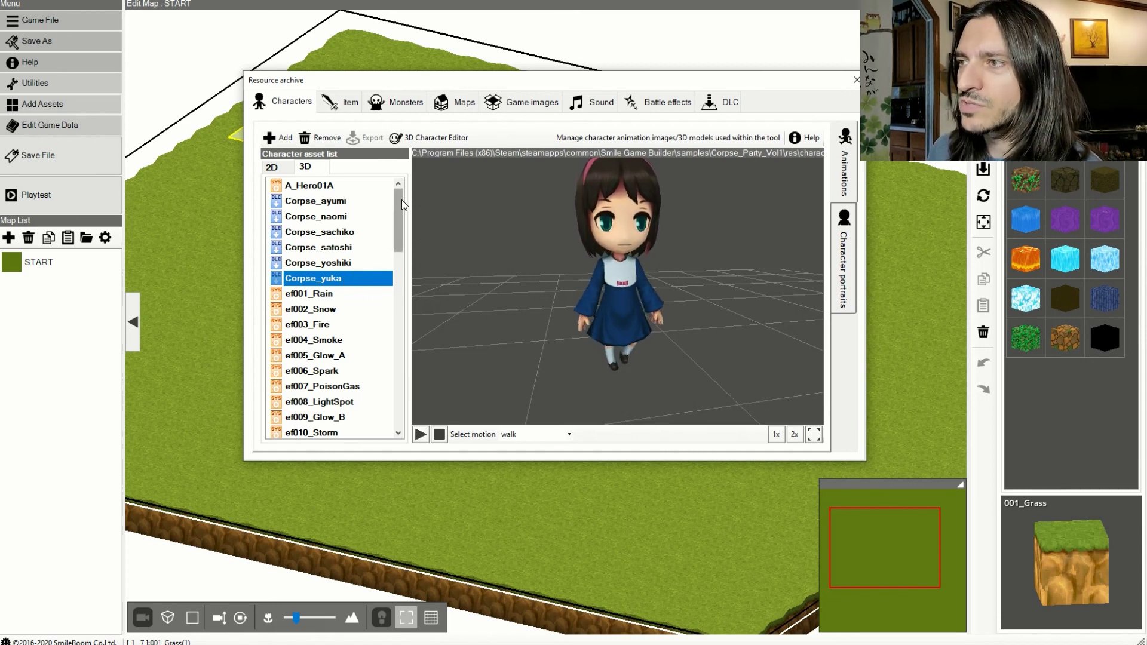
left_click(310, 205)
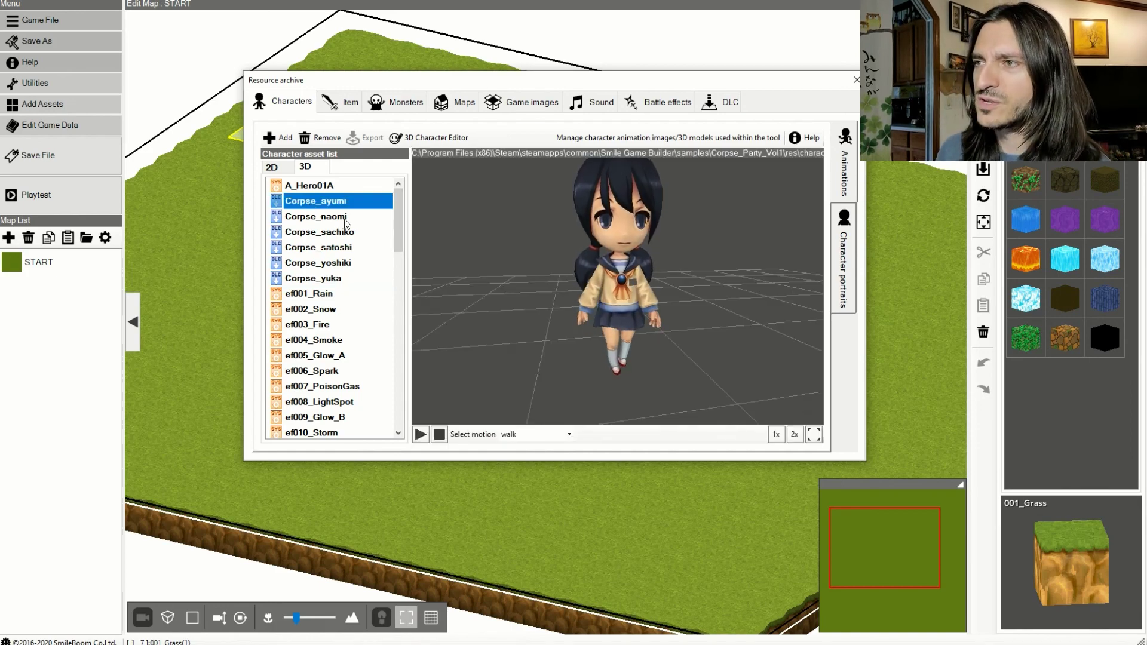
left_click(326, 216)
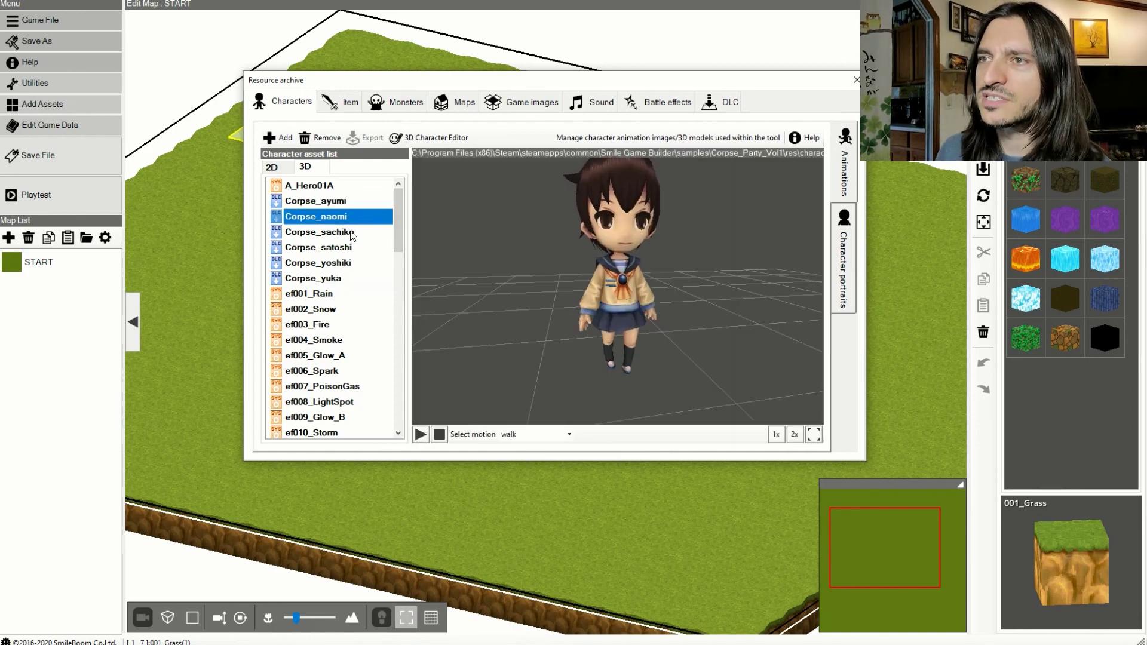
key("Down")
key("Down")
key("Down")
key("Down")
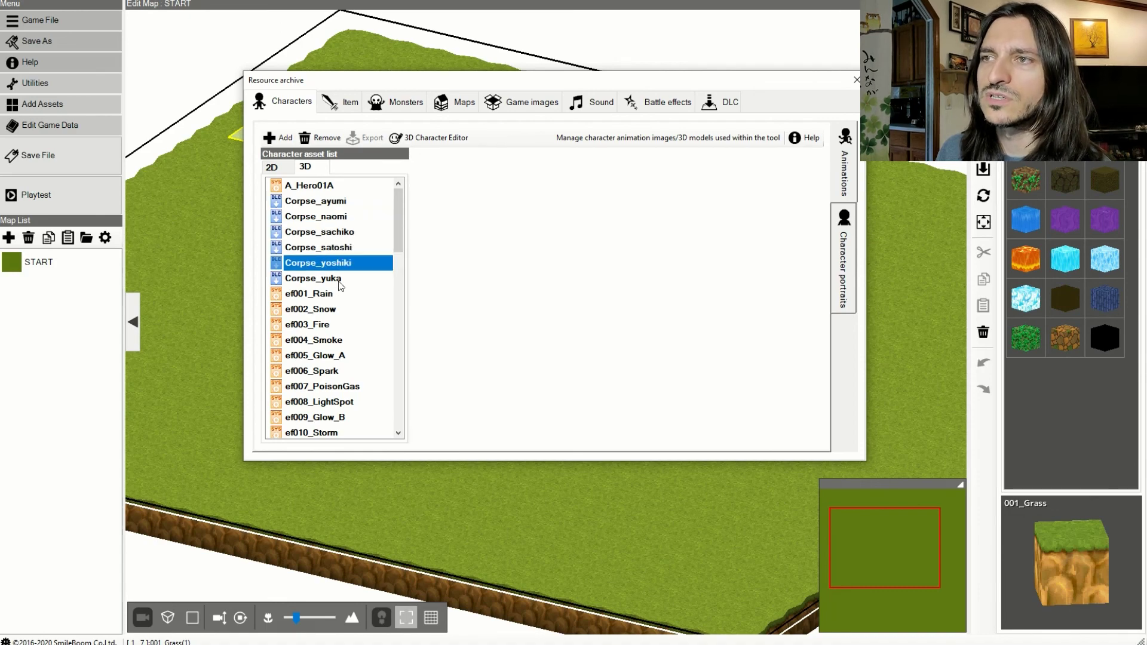
- Remove all six Corpse_ characters, from Corpse_ayumi through Corpse_yuka, from the 3D character assets
left_click(334, 203)
left_click(321, 137)
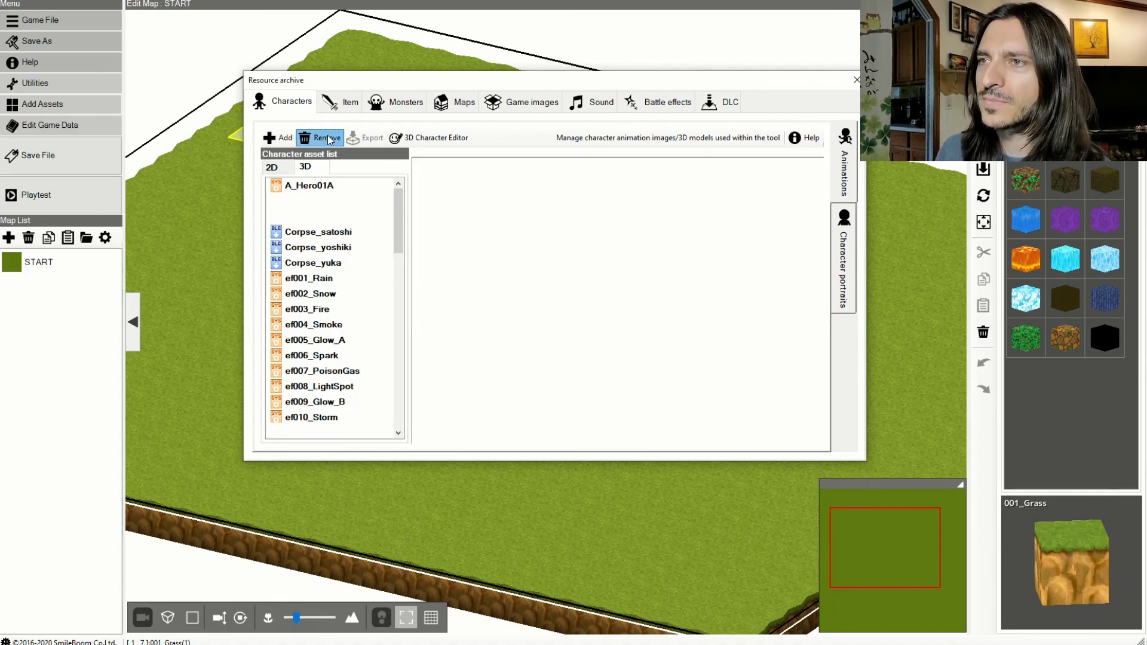
left_click(331, 139)
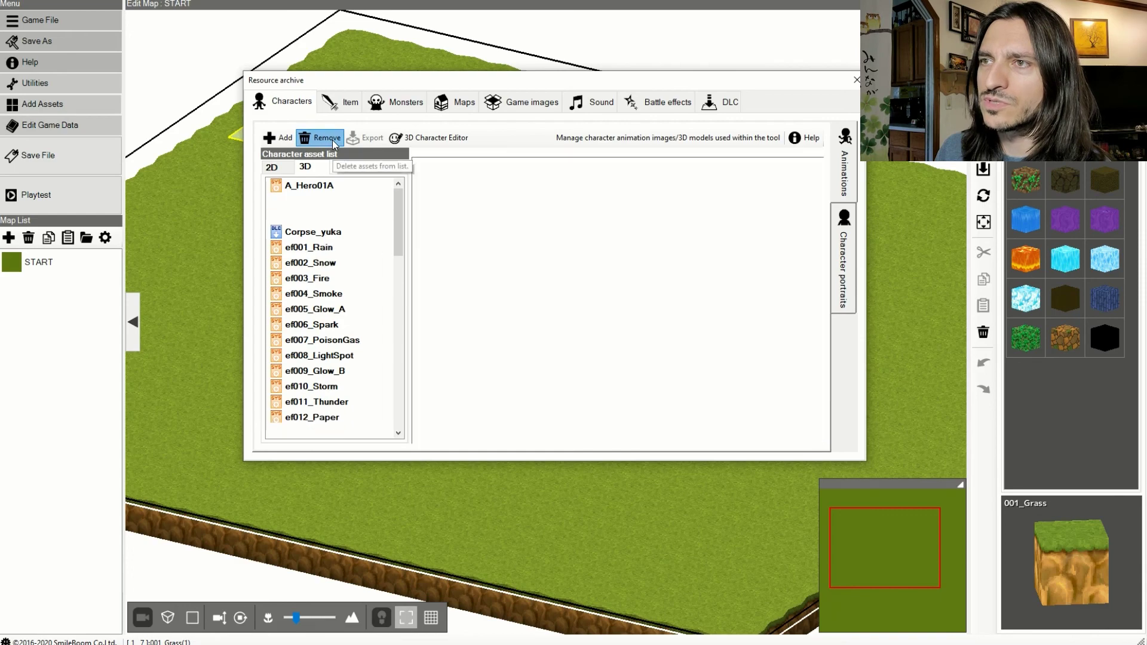
left_click(331, 140)
left_click(330, 139)
left_click(330, 140)
left_click(330, 140)
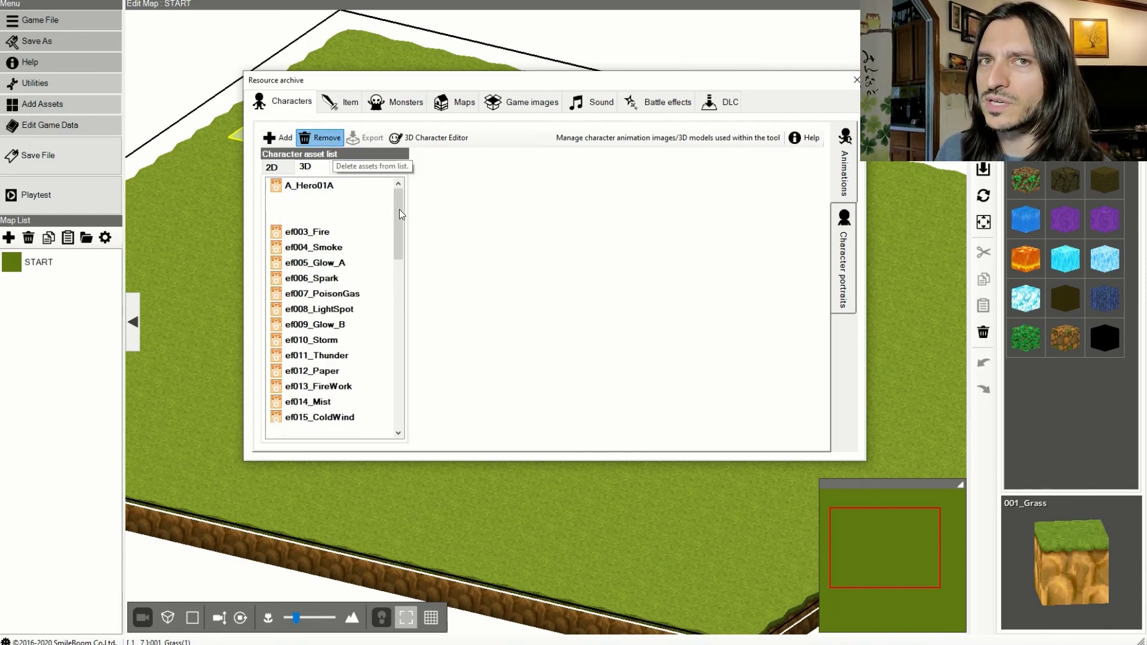
- Preview the female01 and female02 series of 3D characters and the Ghost model
left_click_drag(399, 210, 351, 285)
left_click(333, 263)
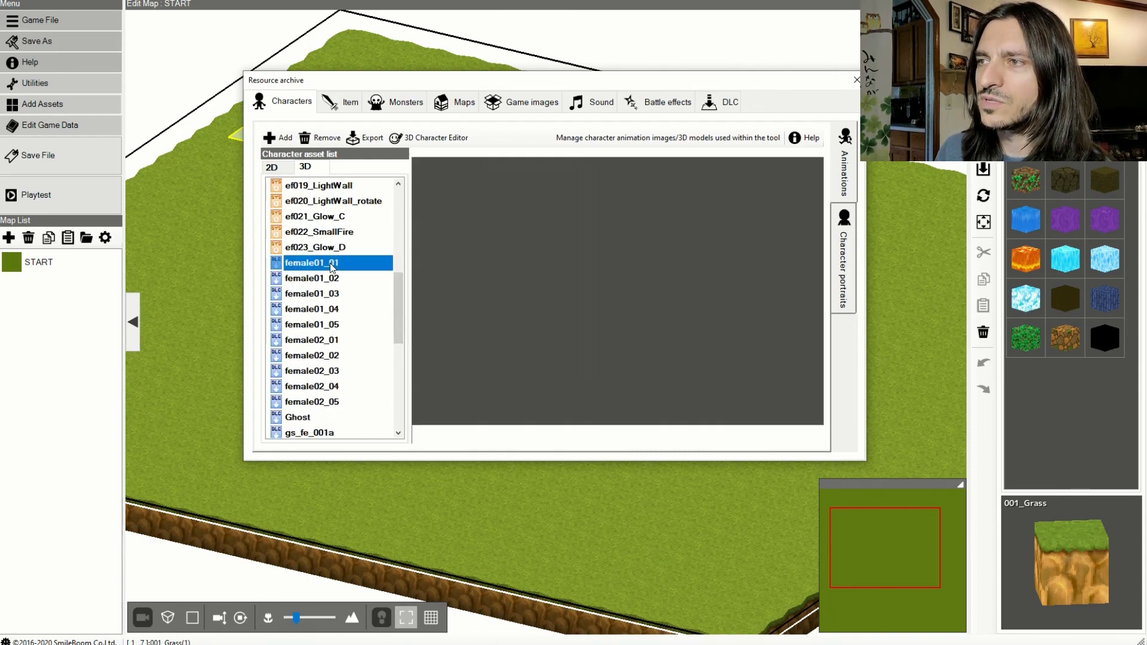
left_click(334, 278)
left_click(329, 308)
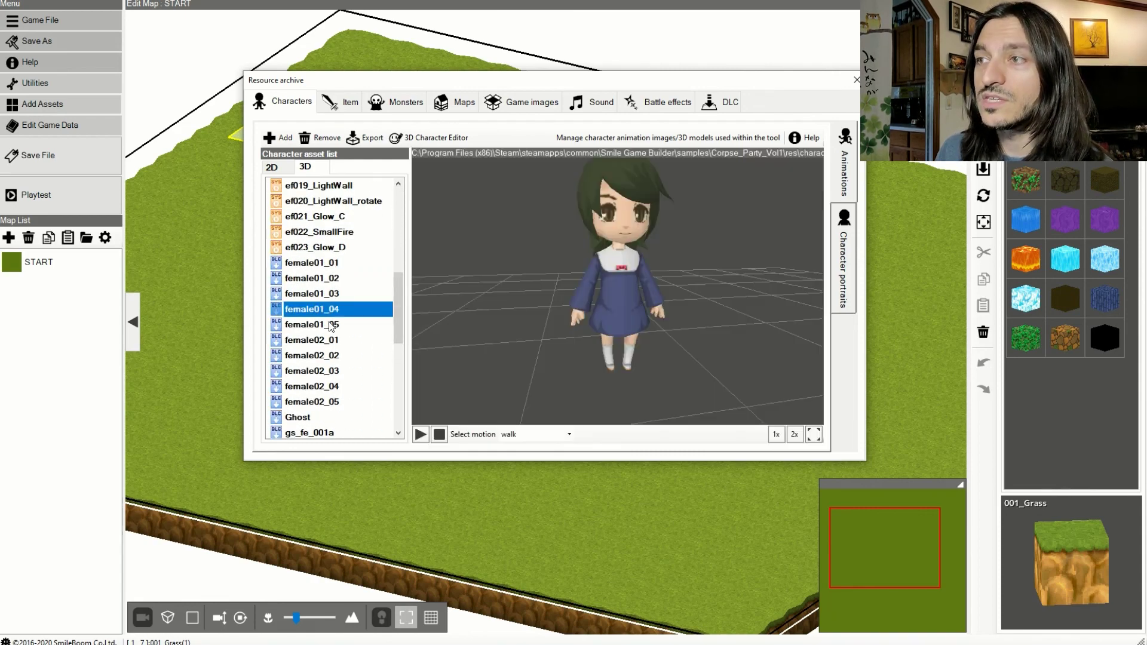
left_click(332, 325)
left_click(332, 340)
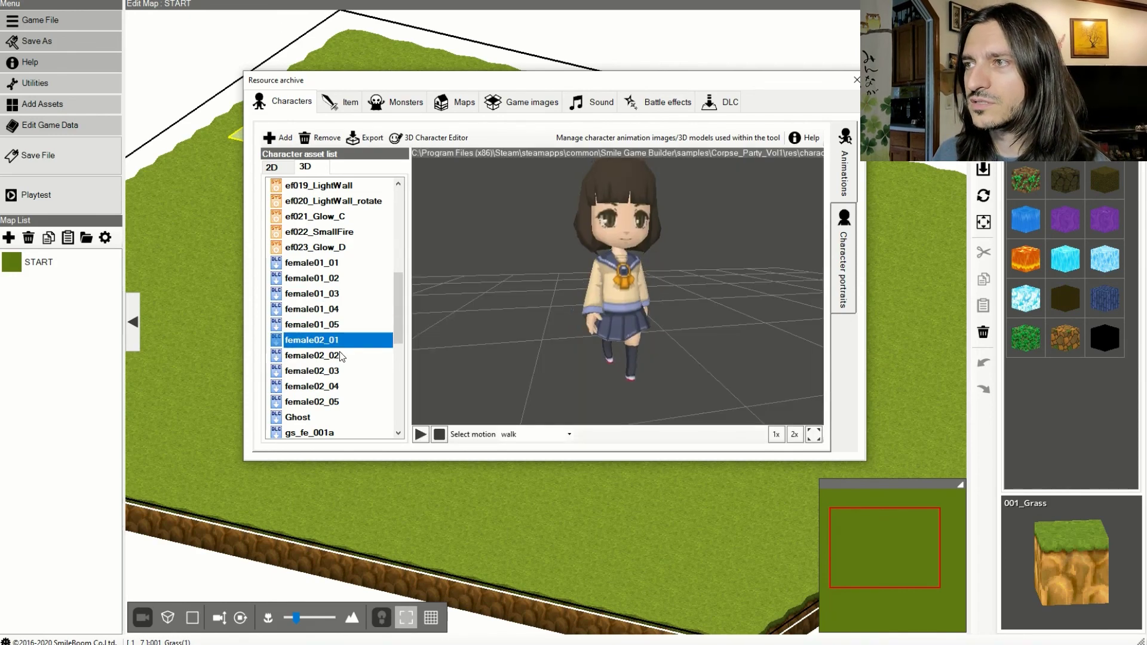
left_click(332, 355)
left_click(332, 371)
left_click(332, 386)
left_click(332, 403)
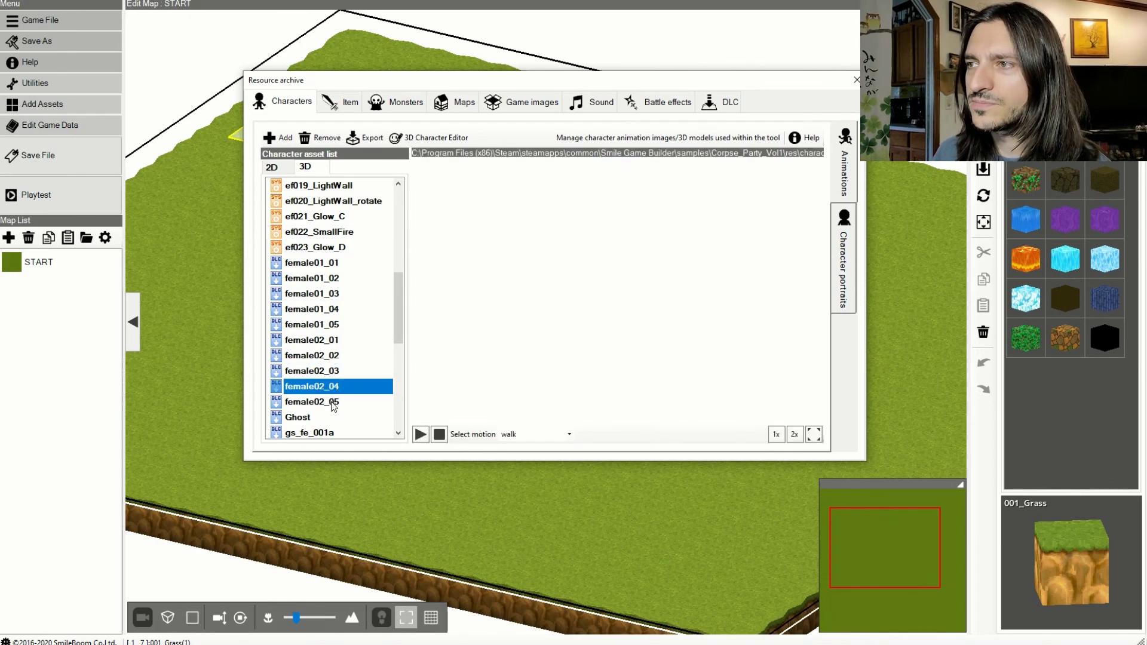
left_click(317, 418)
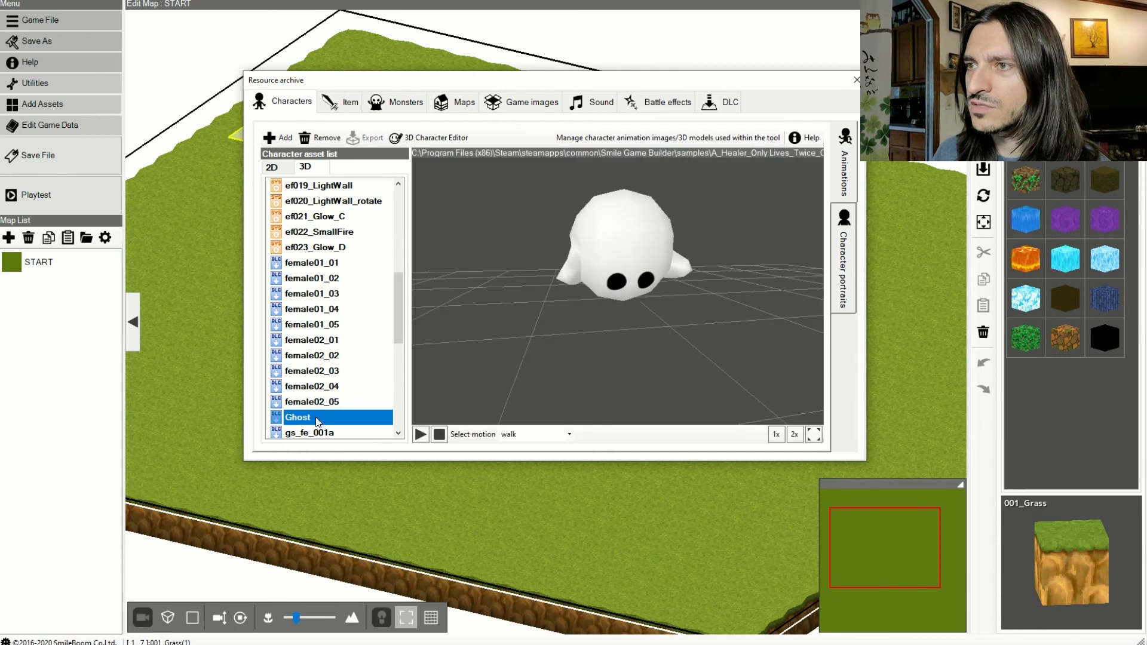
- Preview the gs_fe series of 3D characters, including gs_fe_001a, gs_fe_002a and gs_fe_004a
left_click_drag(397, 311, 400, 338)
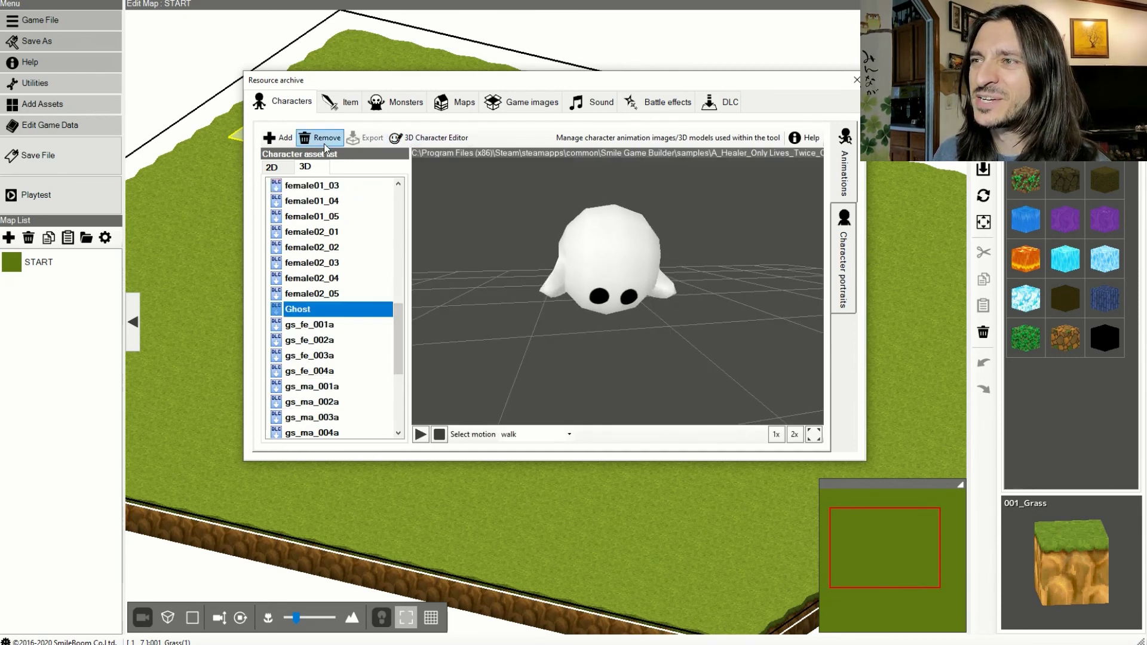
left_click(332, 329)
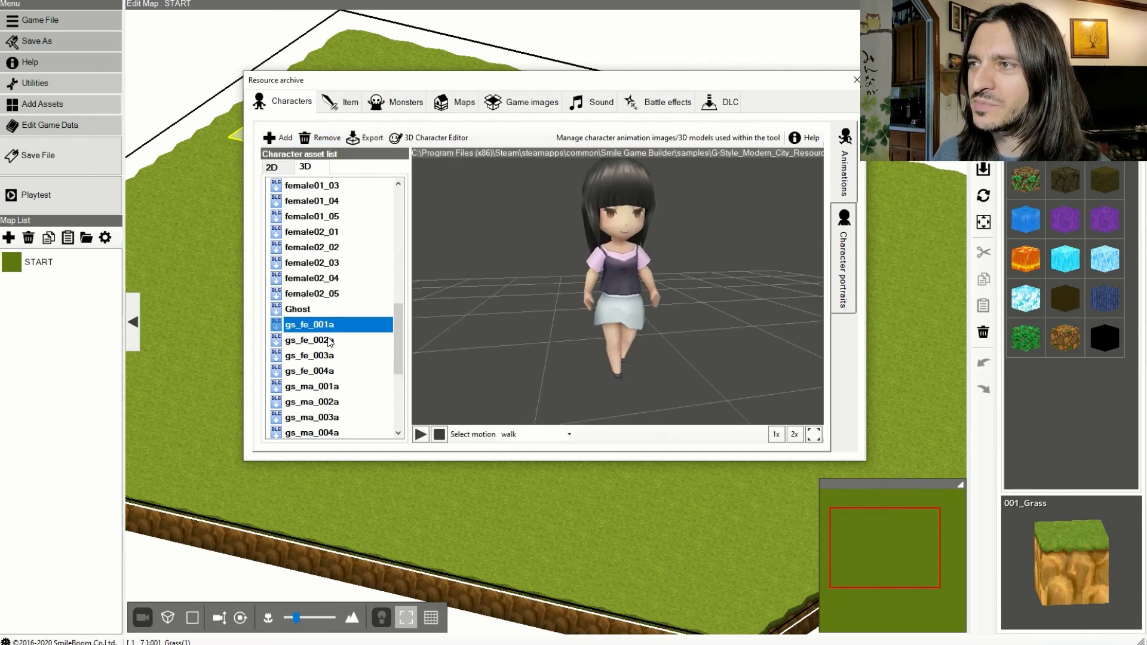
left_click(328, 341)
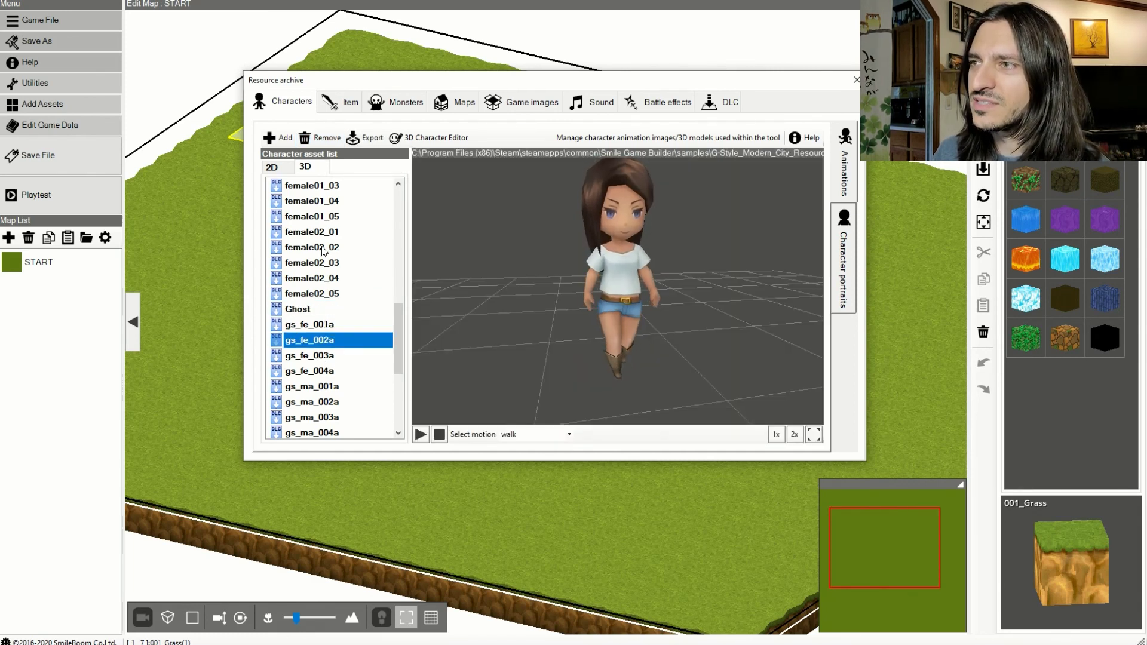
left_click(324, 249)
left_click(303, 387)
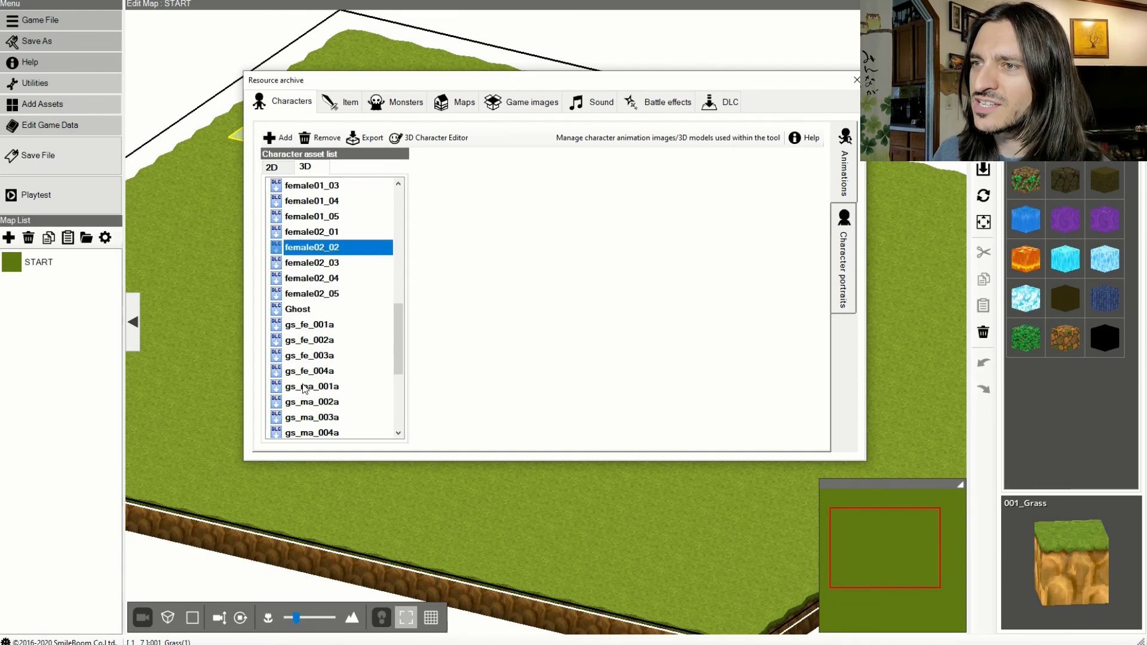
left_click(310, 373)
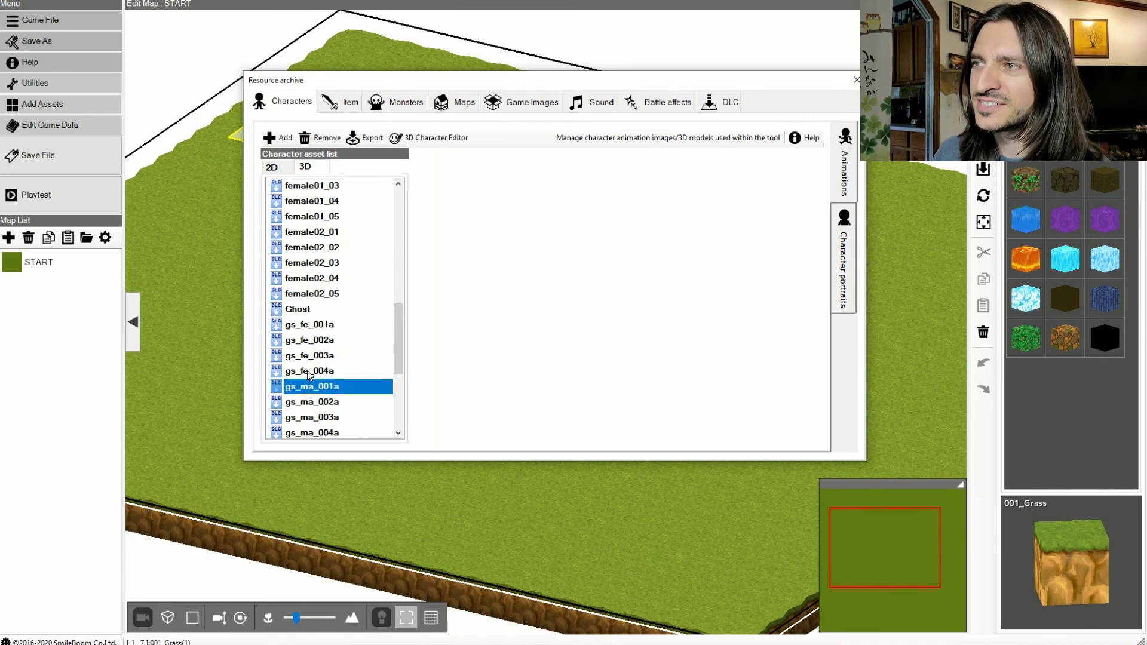
- Preview the 3D characters gs_ma_002a through gs_ma_004a and the KOcoffin model
scroll(319, 333, "down", 3)
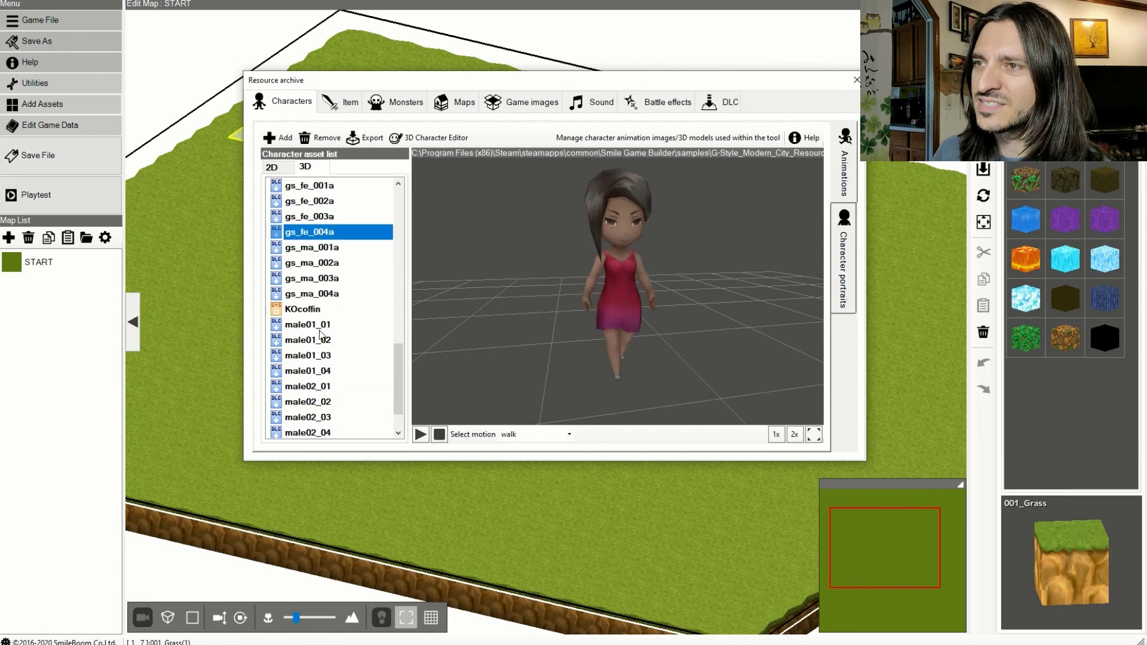
left_click(334, 268)
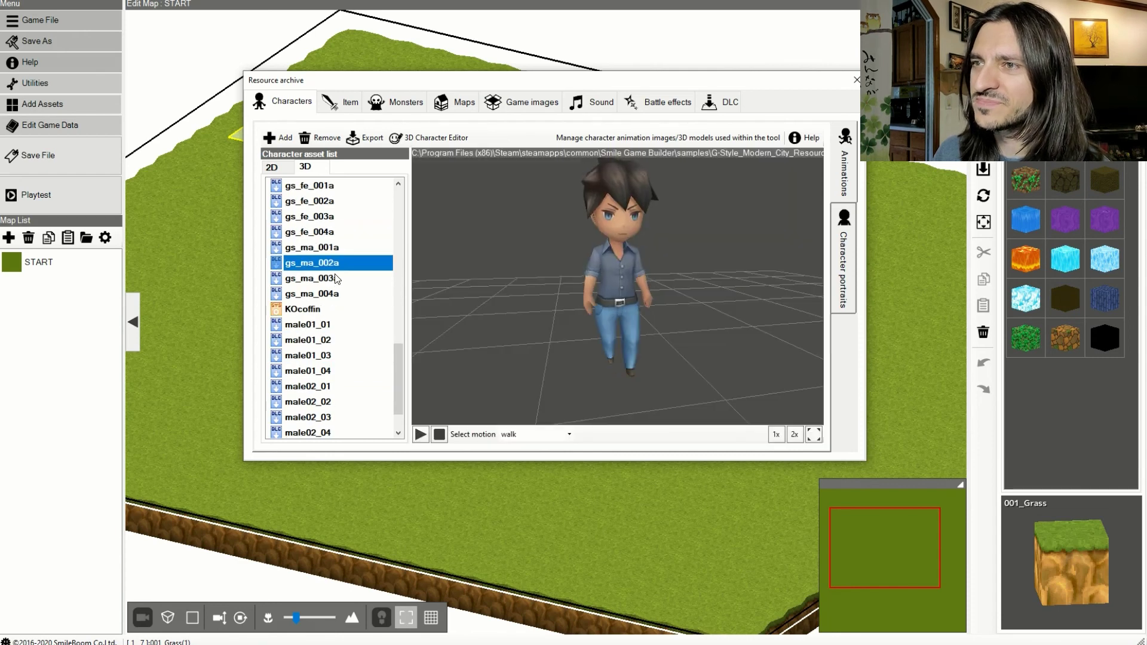
left_click(338, 281)
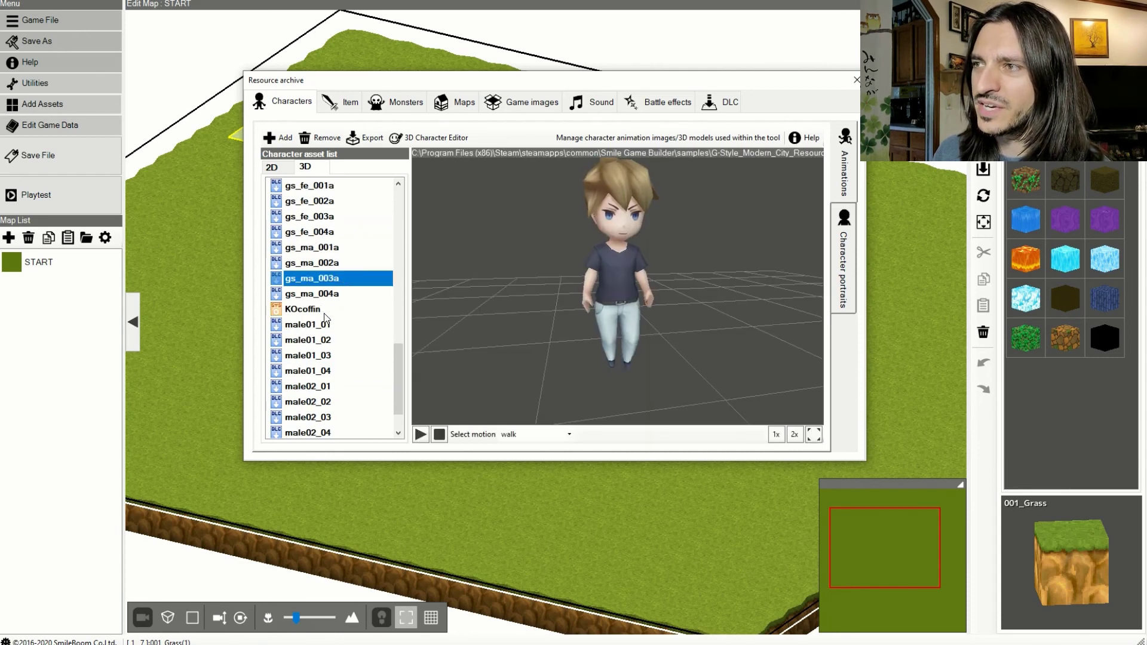
left_click(319, 299)
left_click(318, 310)
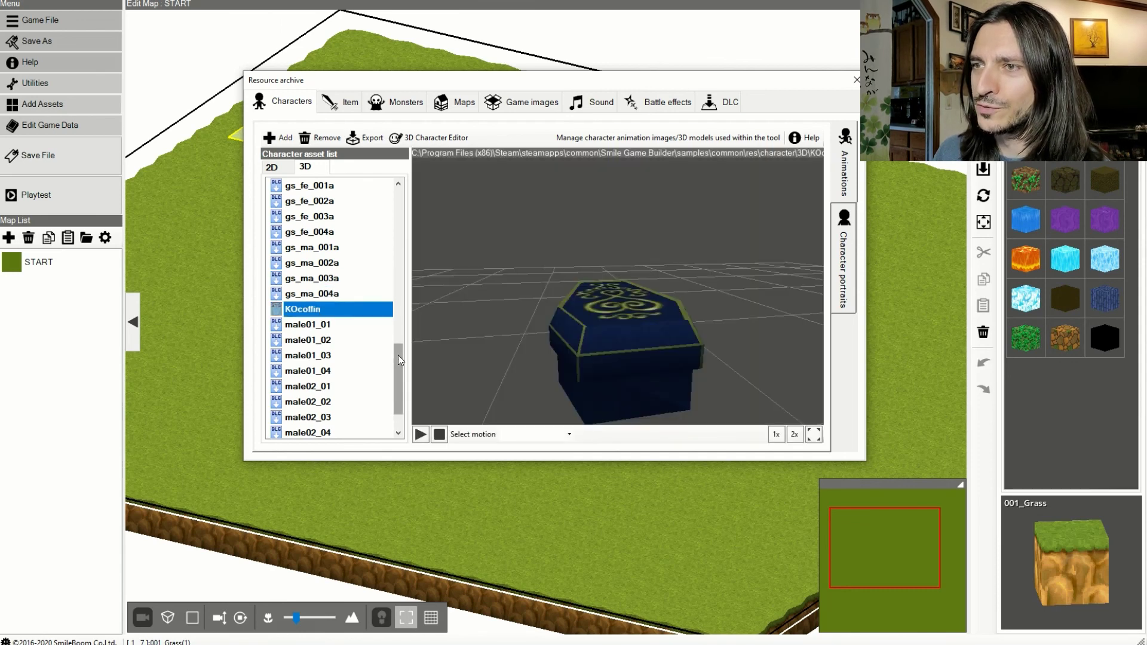
- Remove WereratMageElite and WereratMageExA from the 3D character assets
scroll(398, 355, "down", 1)
left_click(319, 341)
left_click(337, 405)
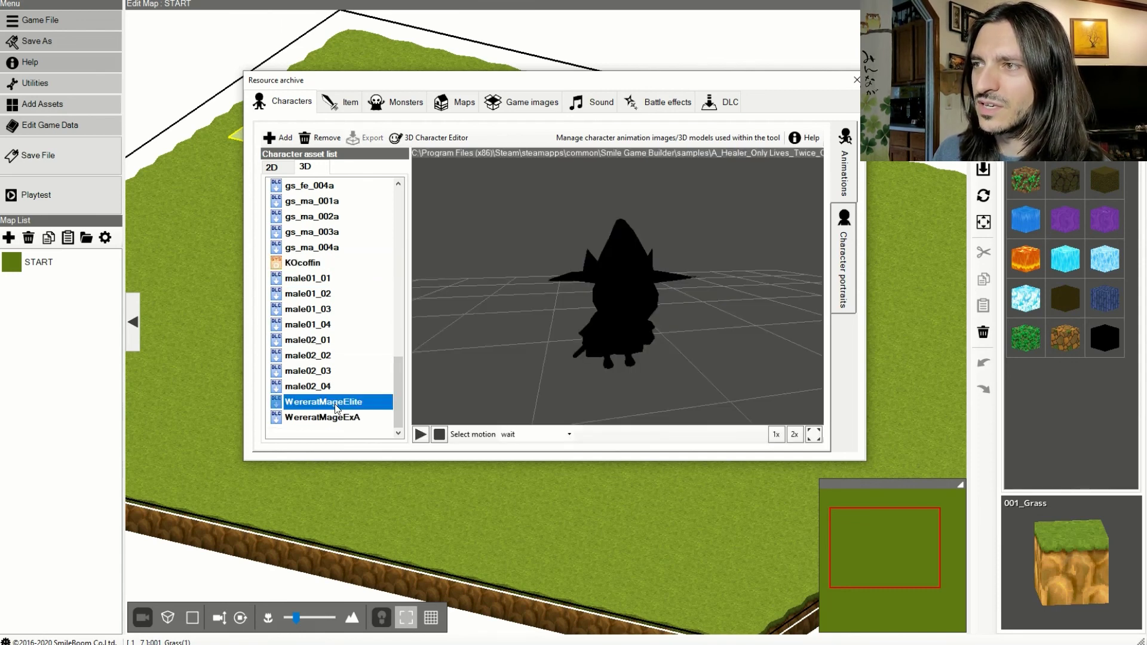
left_click(304, 142)
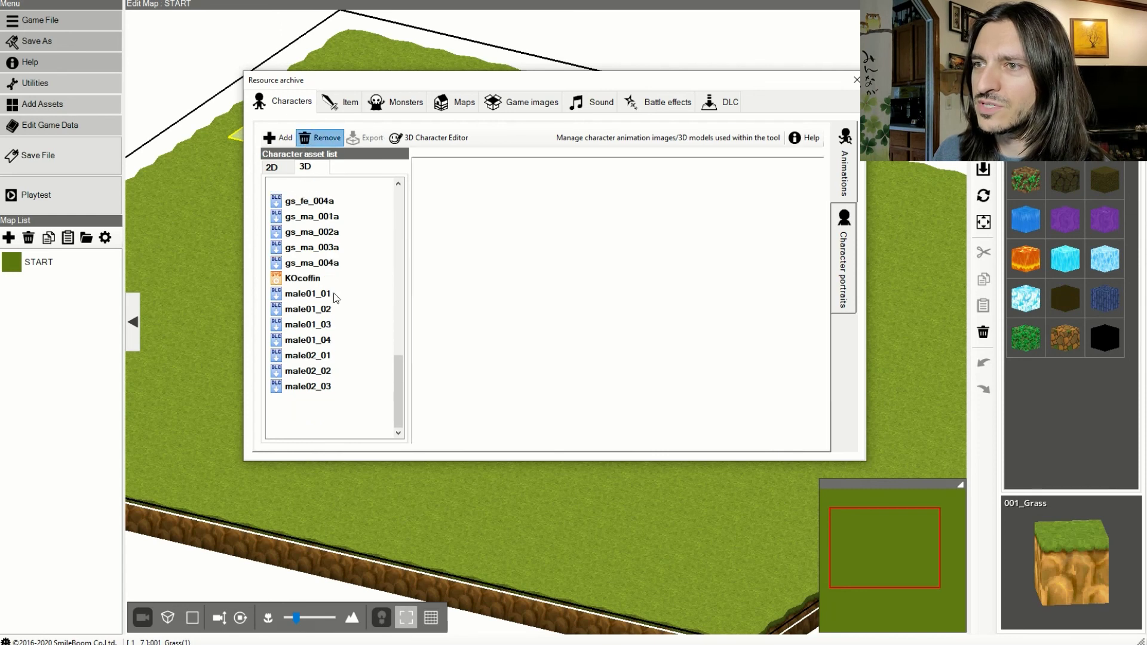
left_click(327, 138)
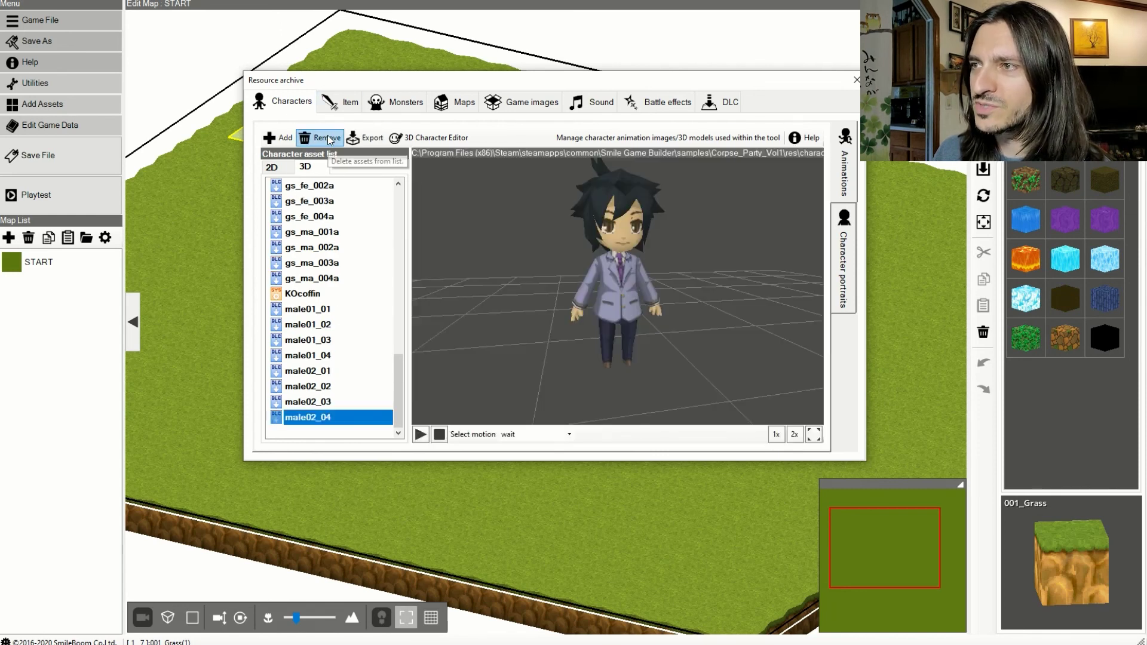
- Preview the 3D characters male02_03, male02_02 and male02_01, and return to the beginning of the list
left_click(326, 402)
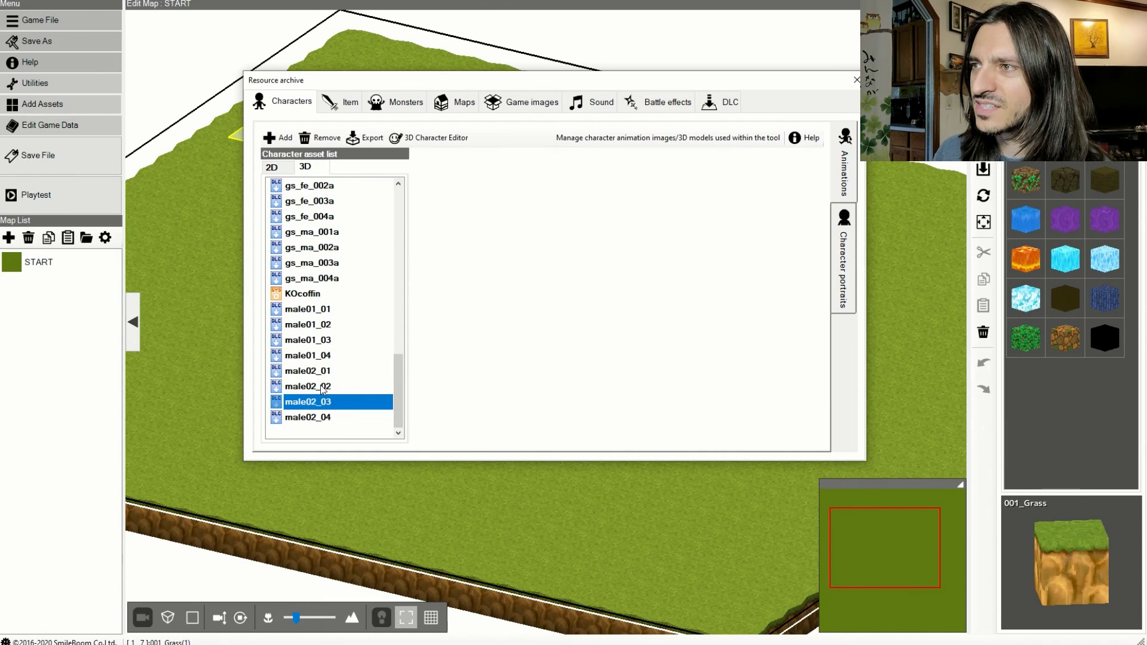
left_click(320, 386)
left_click(316, 371)
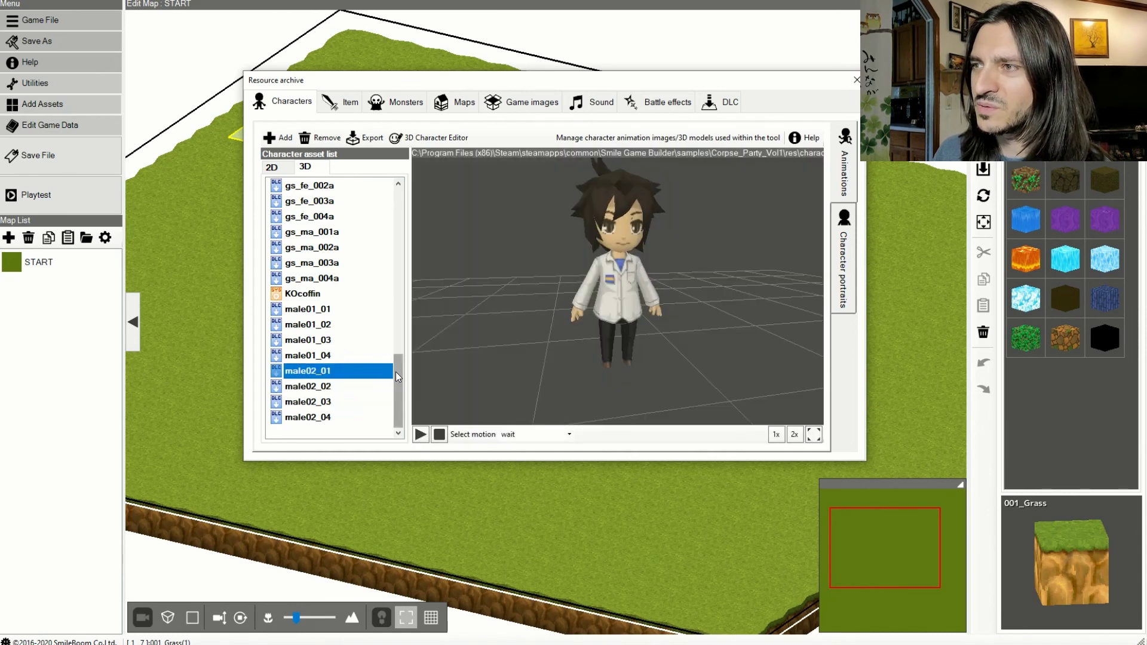
left_click_drag(396, 372, 399, 181)
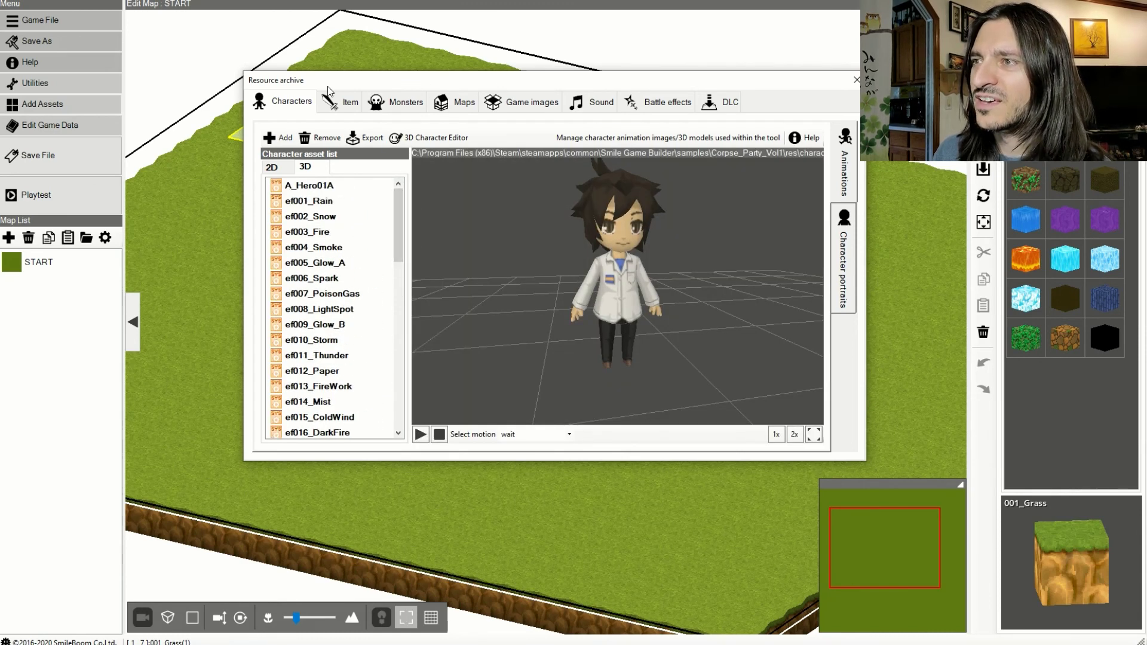
- Preview the claw004 item model and a selection of monster images from E004 to E037_D
left_click(351, 105)
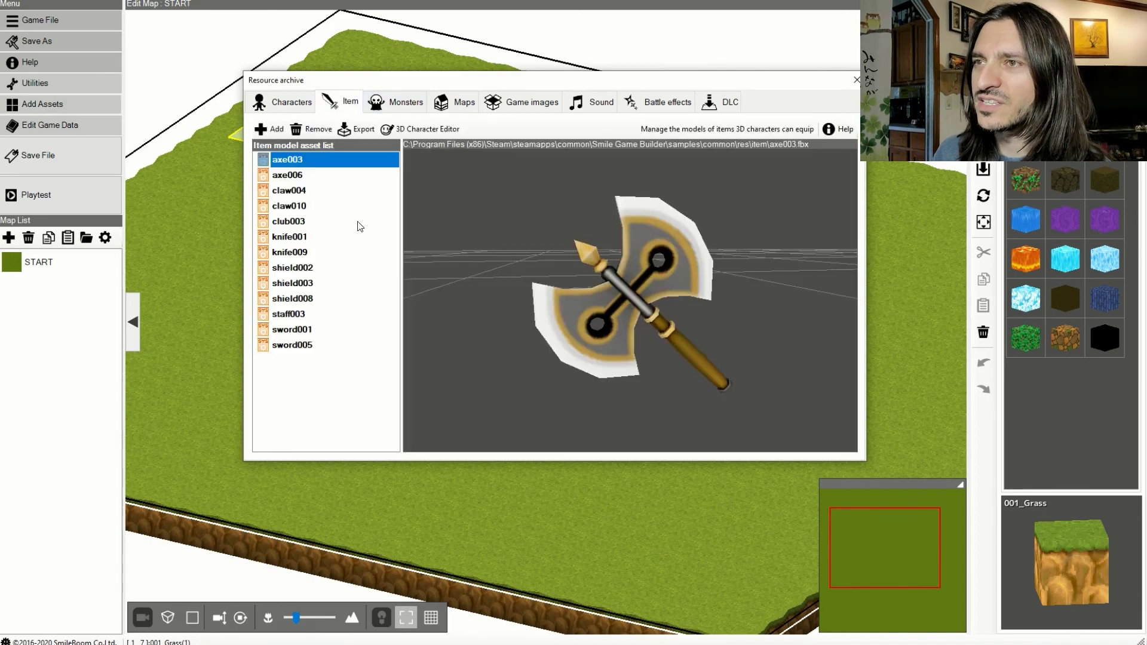
left_click(298, 193)
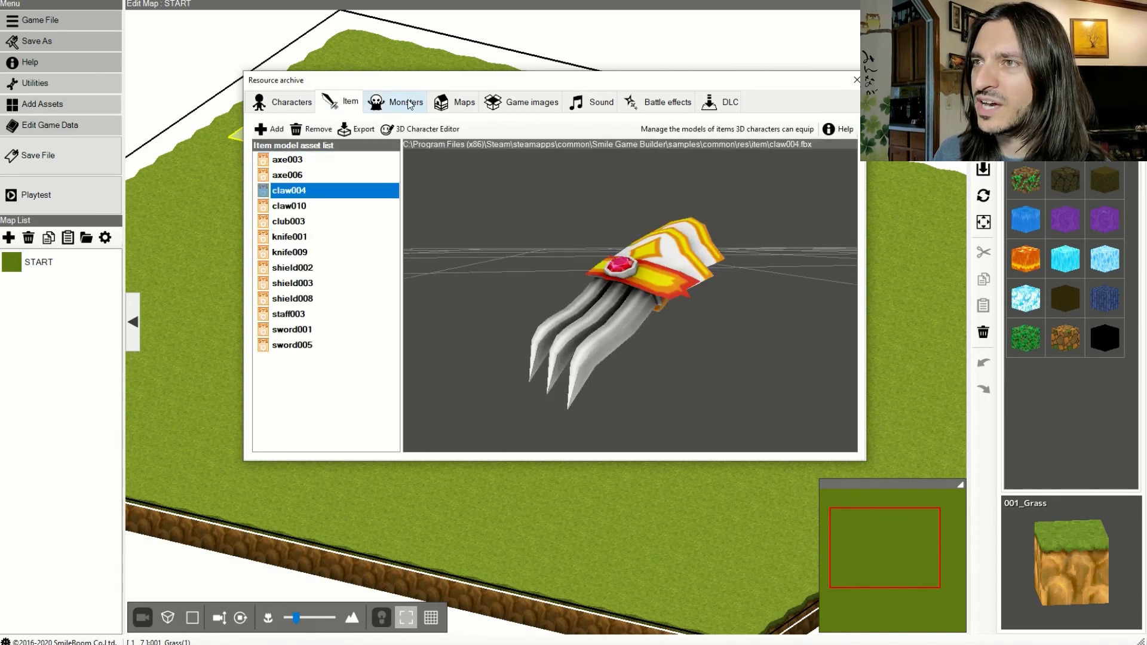
left_click(409, 105)
left_click(287, 176)
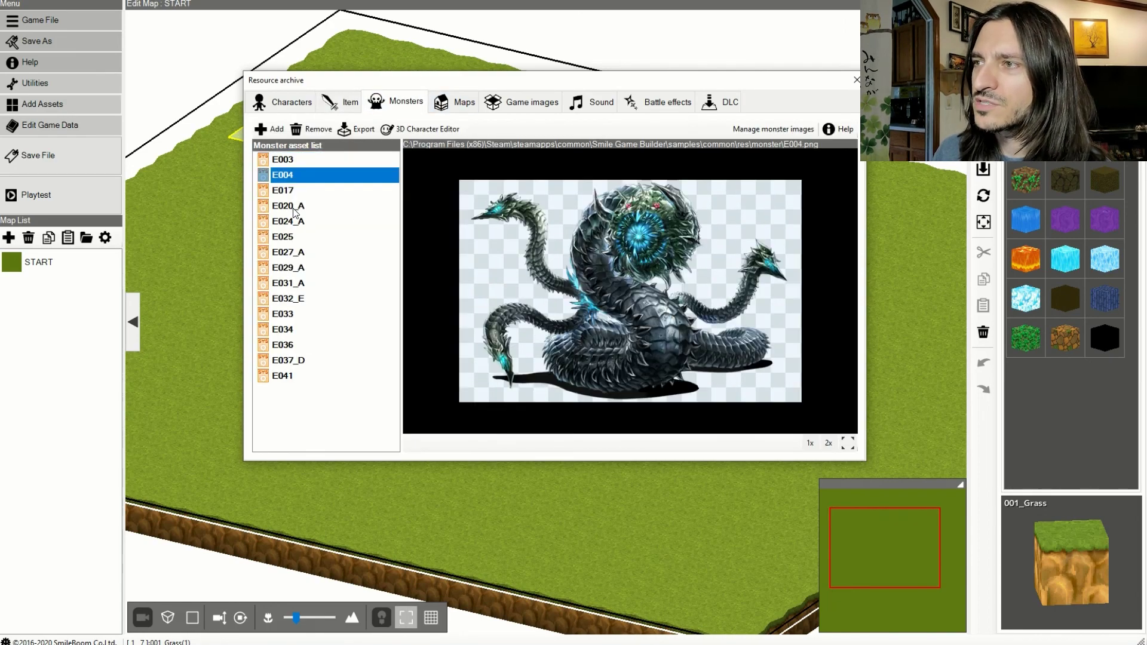
left_click(295, 209)
left_click(299, 239)
left_click(305, 285)
left_click(299, 298)
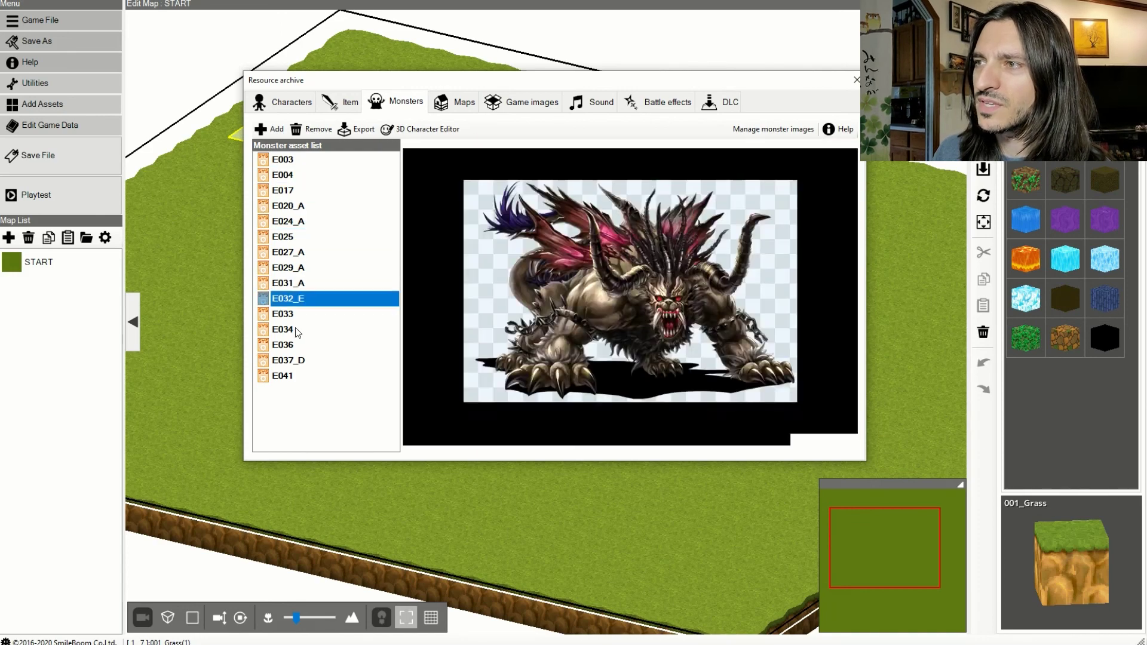
left_click(294, 361)
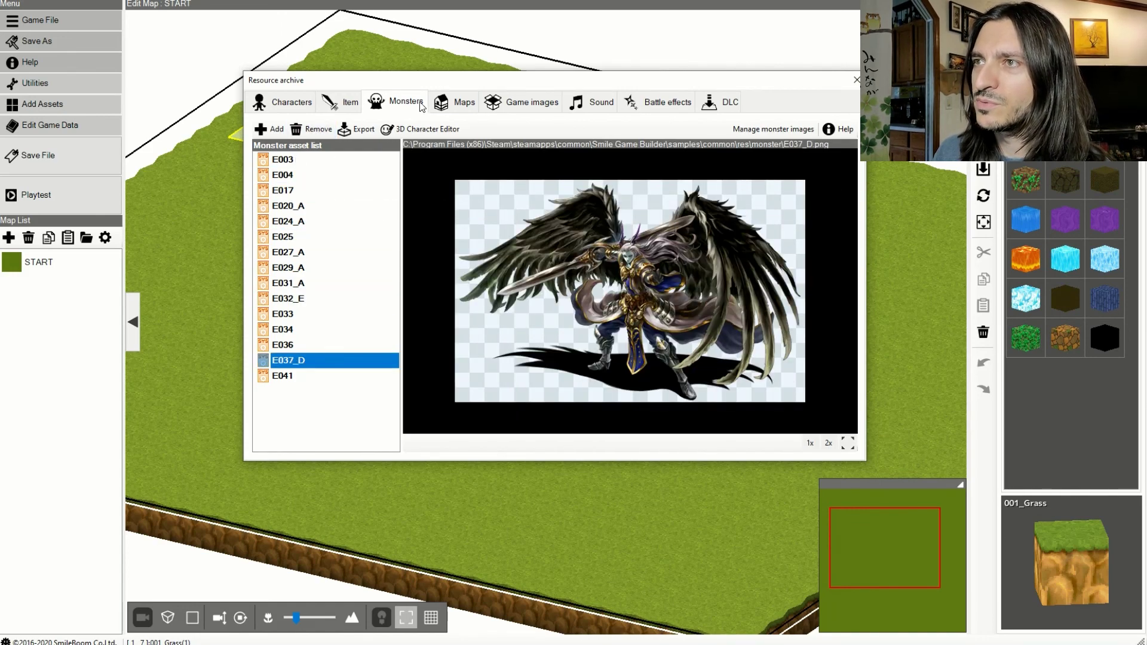
- Examine the map terrain blocks in the Gstyle and Stairs/Slope categories, including gs_a_road_tile02, Dirt_Stairs and RedCarpet_Stairs
left_click(457, 102)
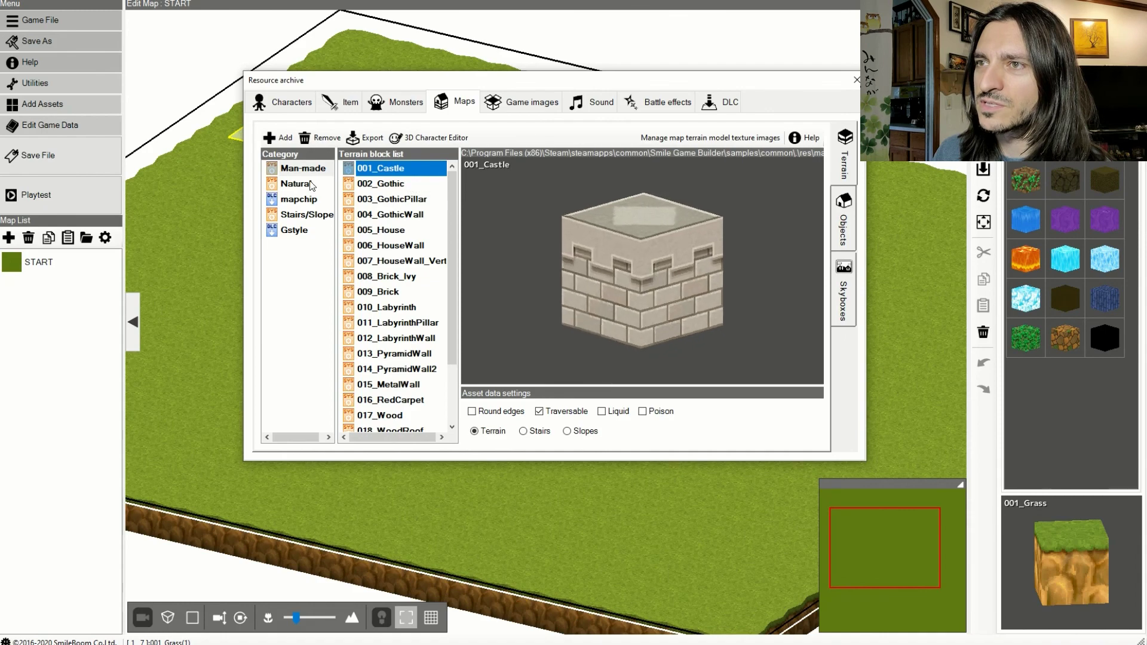
left_click(294, 230)
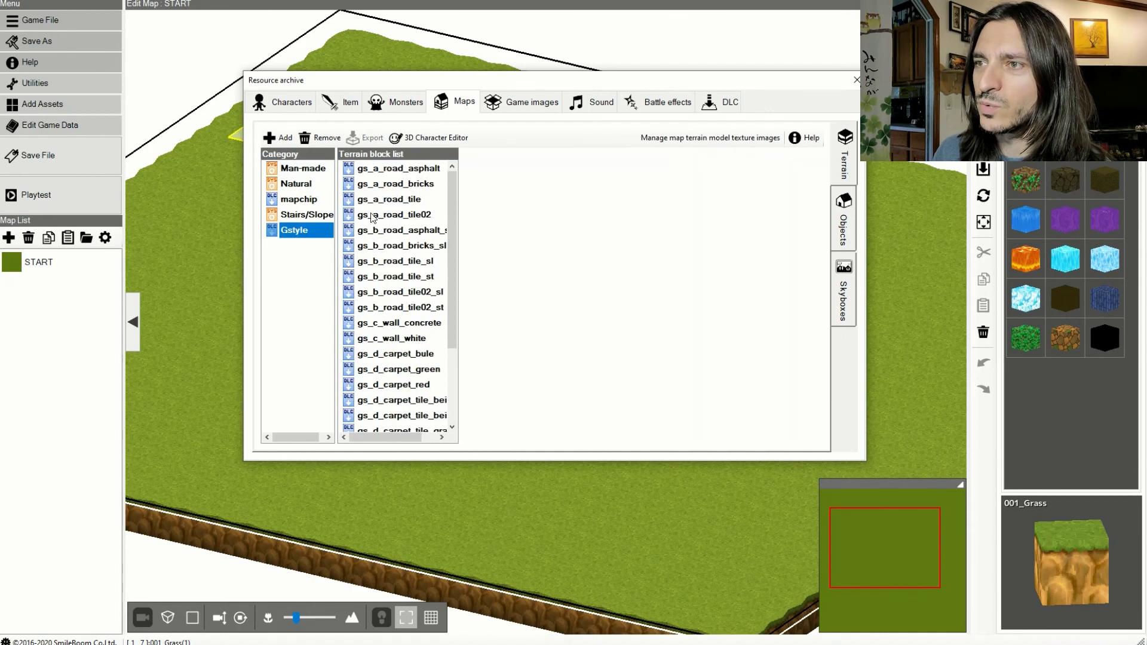
left_click(372, 215)
left_click(293, 215)
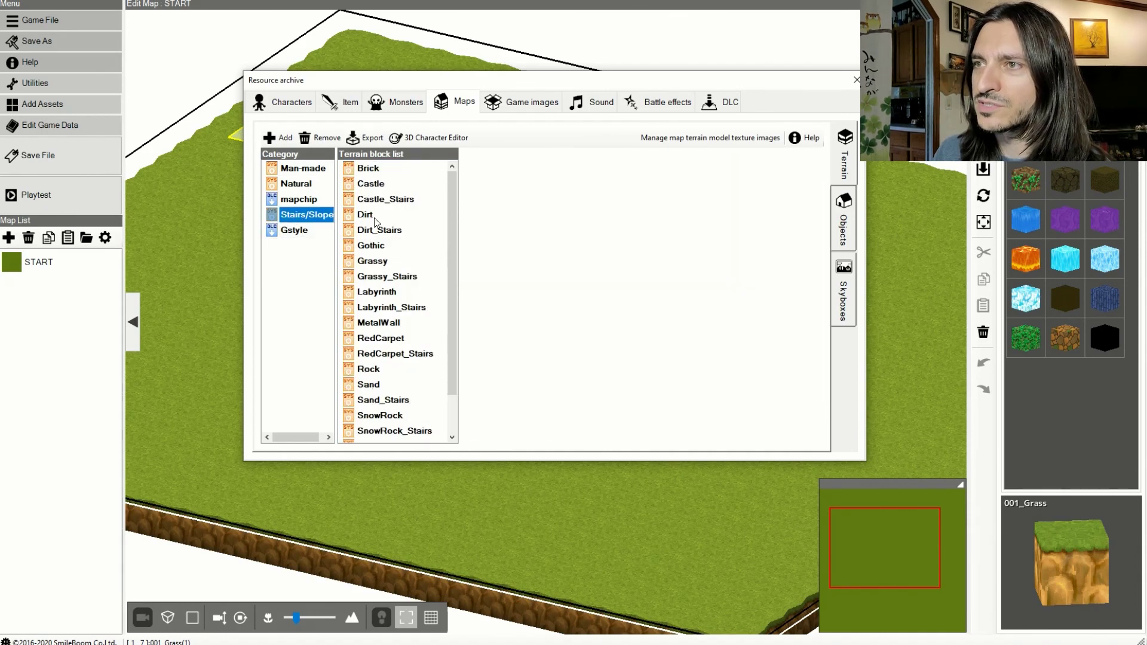
left_click(376, 215)
left_click(372, 232)
left_click_drag(454, 212, 445, 342)
scroll(358, 308, "up", 1)
left_click(395, 353)
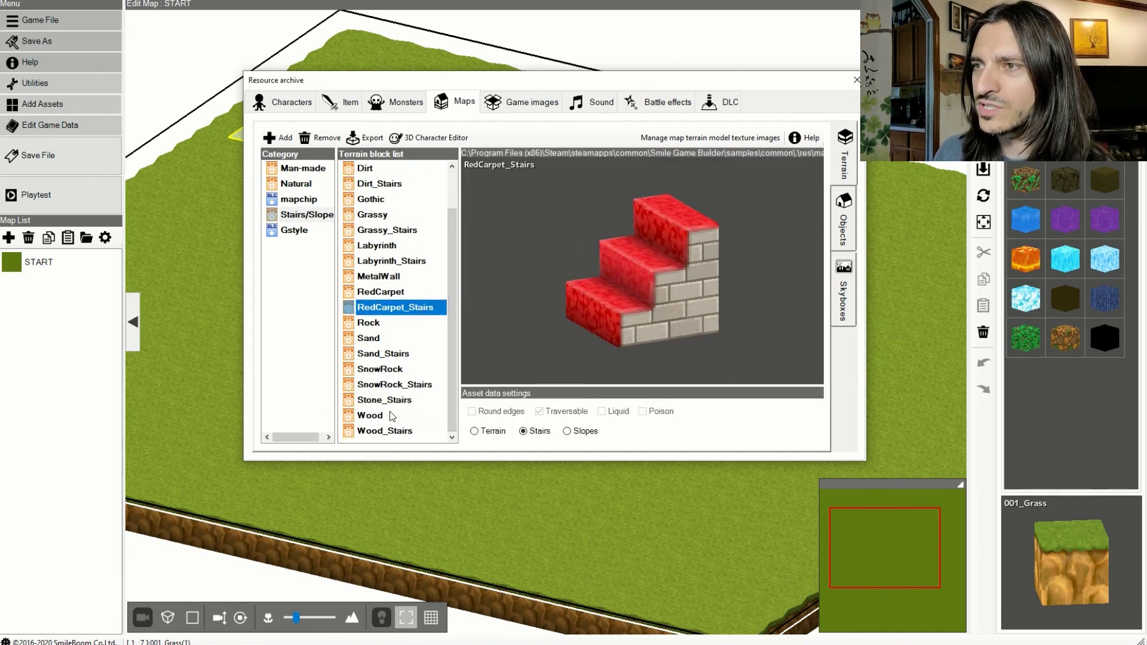
scroll(416, 333, "up", 1)
- Preview terrain blocks in the mapchip and Man-made categories, including yuka04 and 014_PyramidWall2, and close the resource archive
left_click(302, 199)
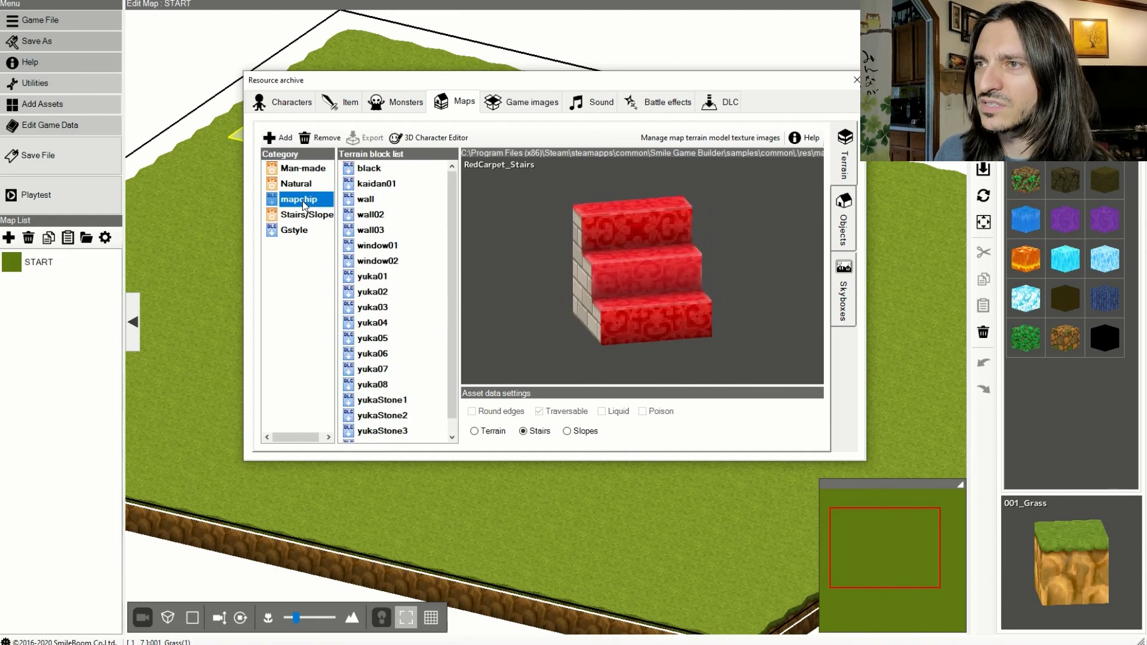
left_click(396, 245)
left_click(373, 323)
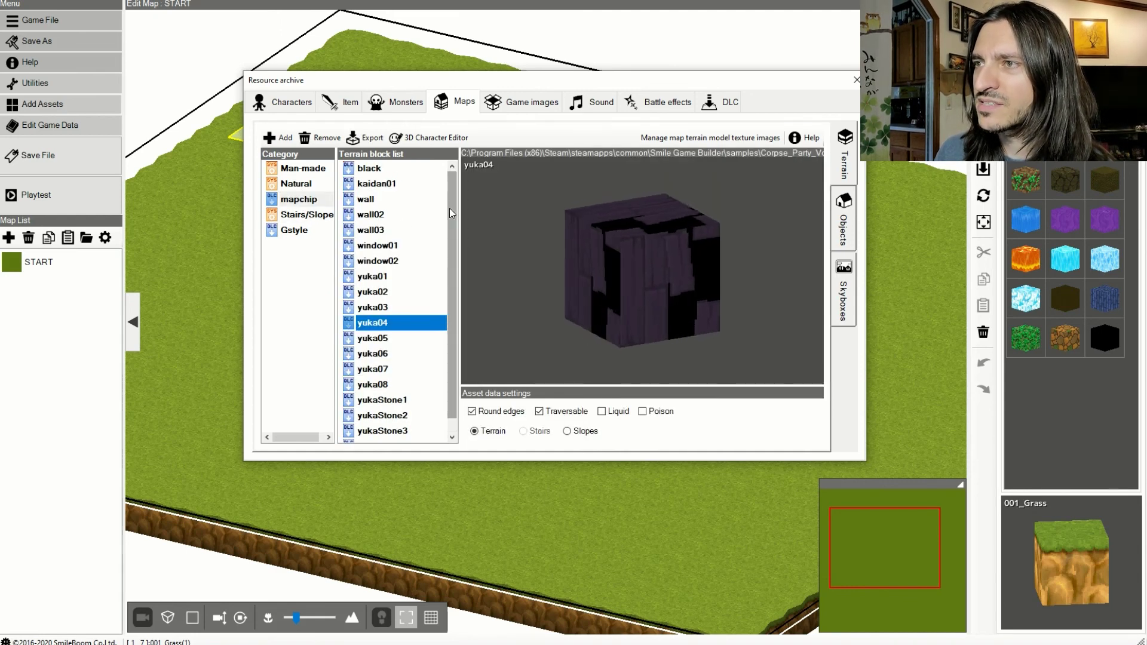
scroll(450, 212, "down", 1)
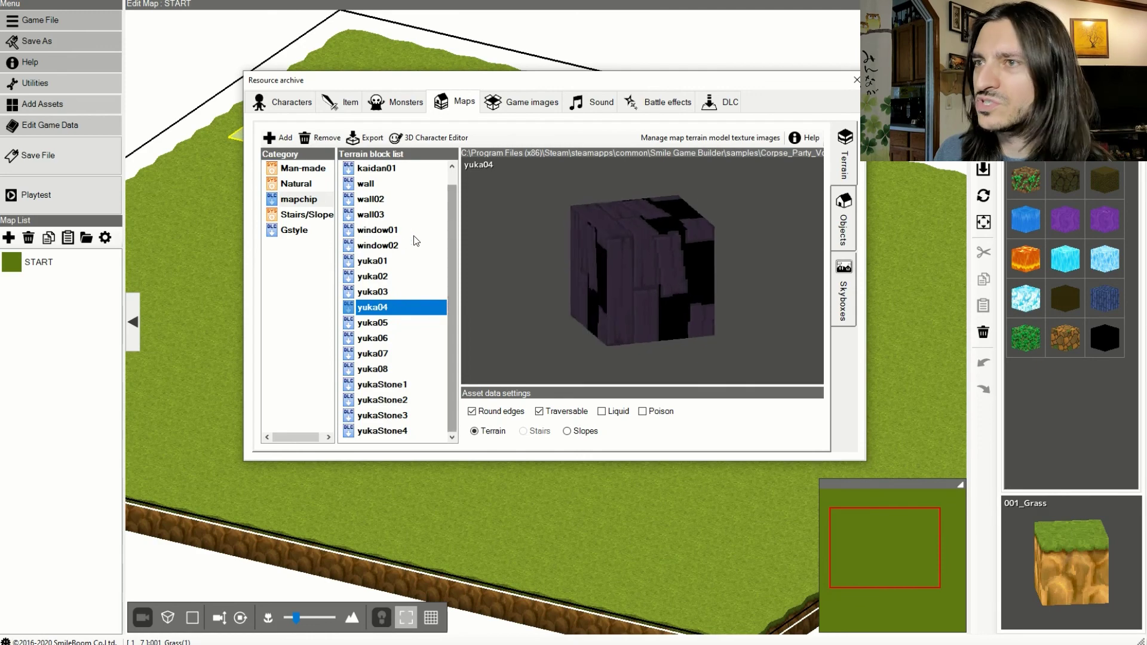
left_click(303, 168)
left_click(391, 199)
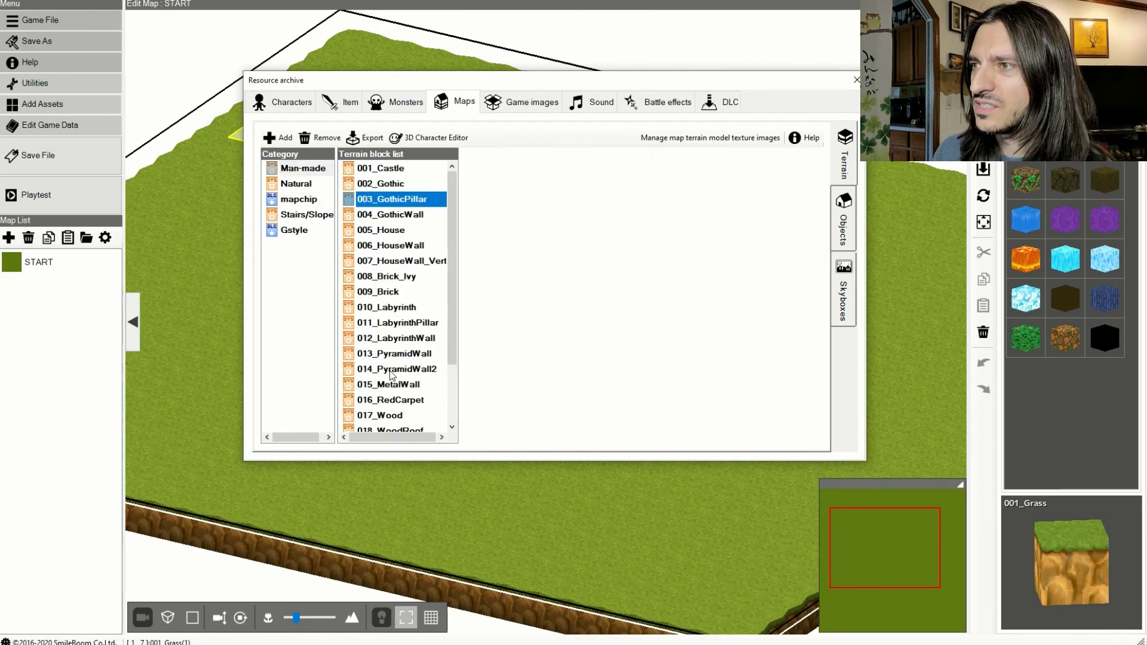
left_click(401, 368)
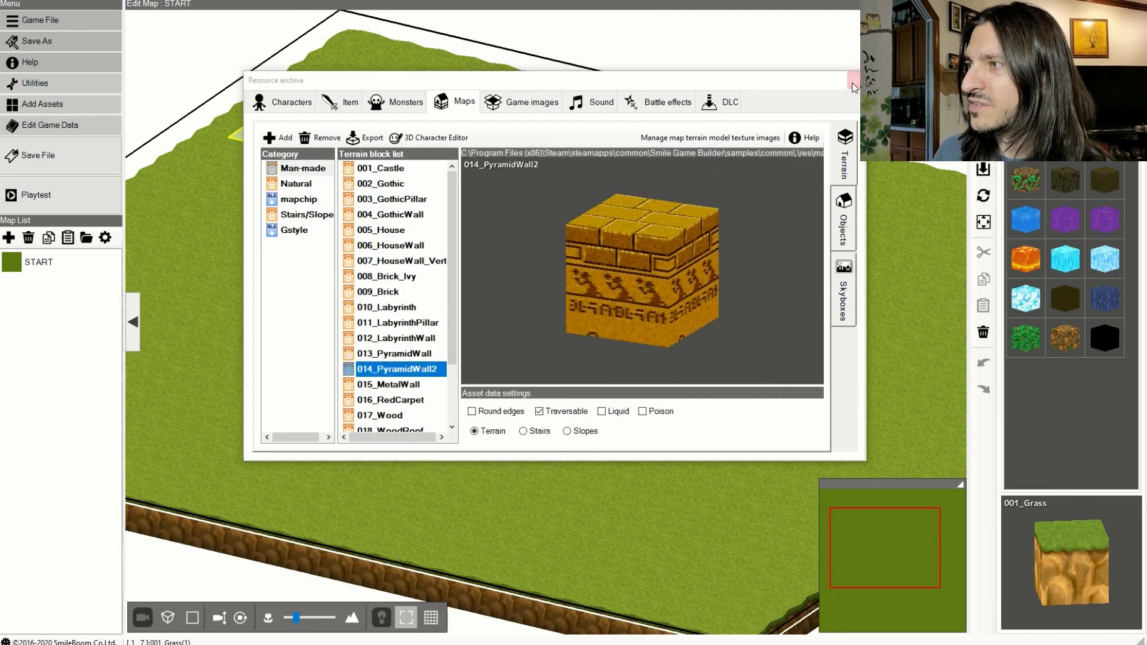
left_click(856, 80)
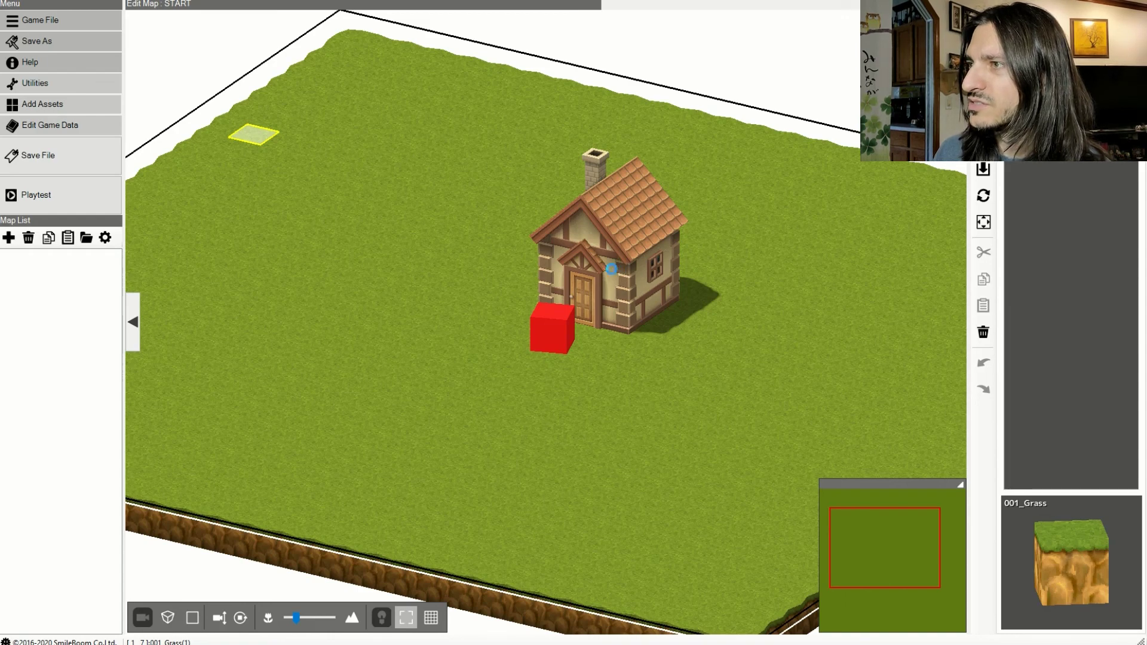
- Open and dismiss the Stationary - Add to party event settings, and erase the house from the START map
left_click(548, 328)
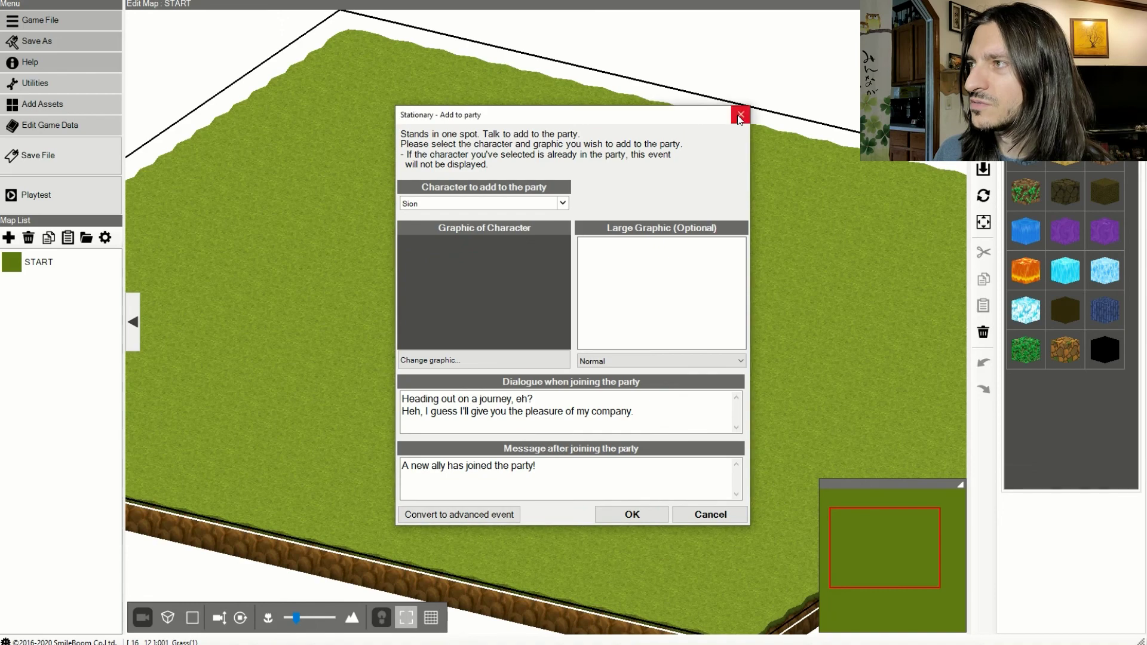
left_click(741, 114)
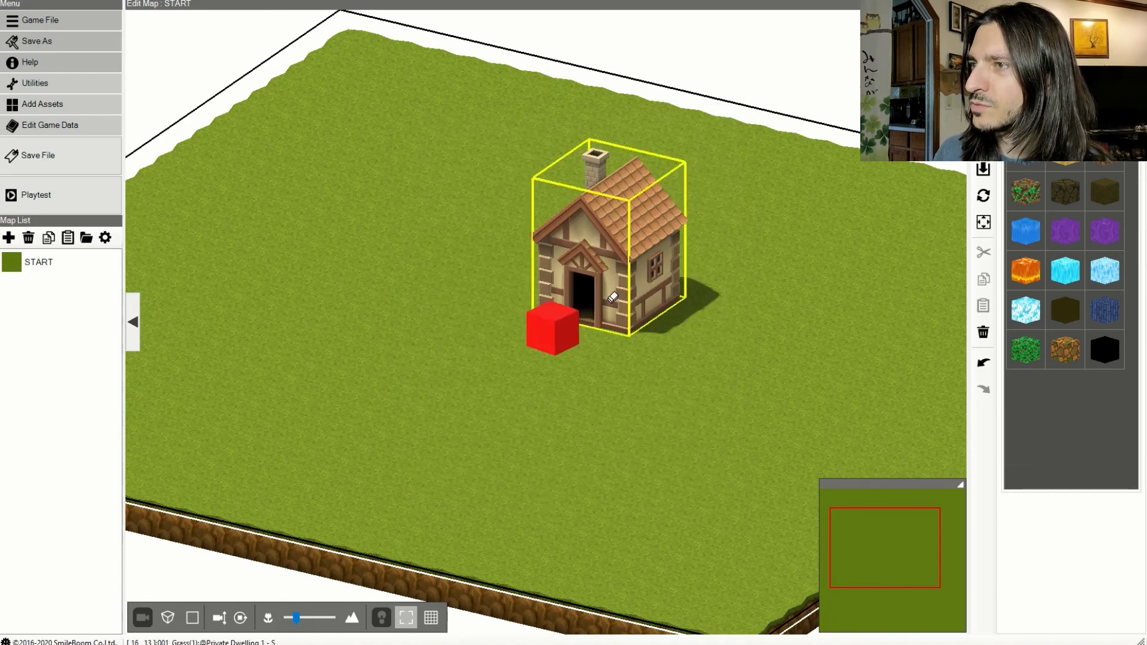
left_click(612, 294)
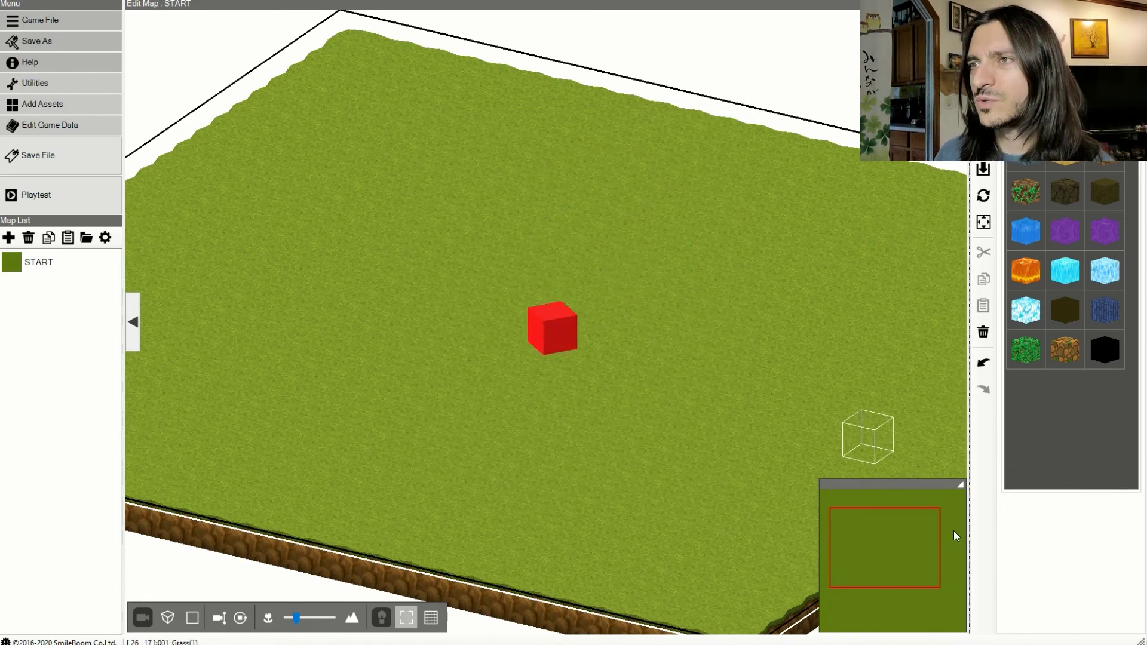